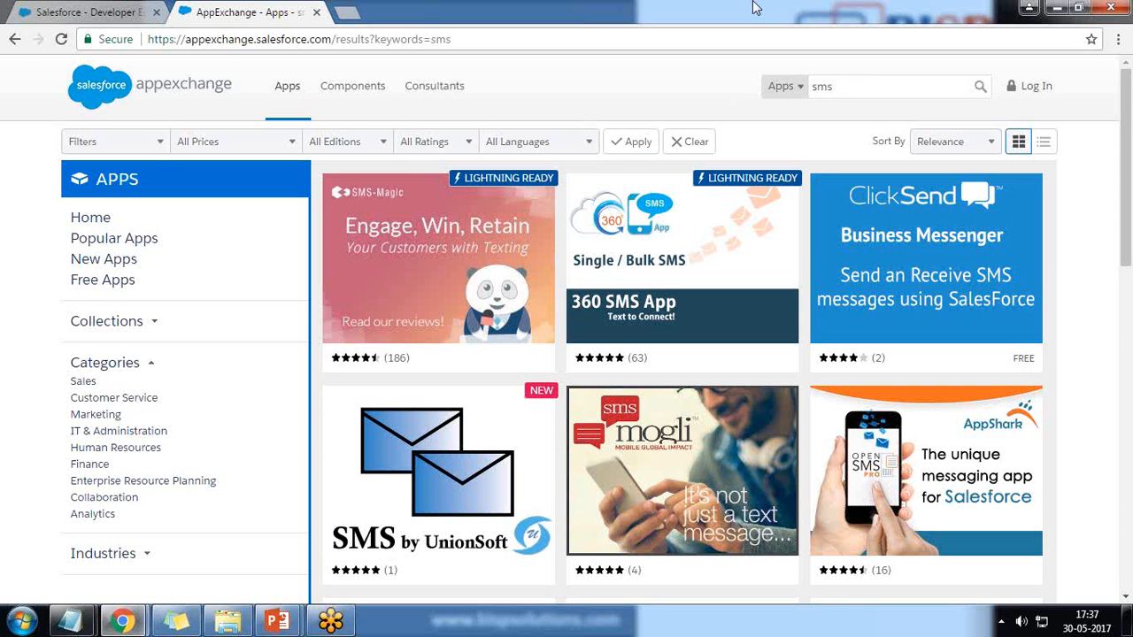
Open the full 360 SMS App for Salesforce listing from the sms search results
mouse_move(665, 274)
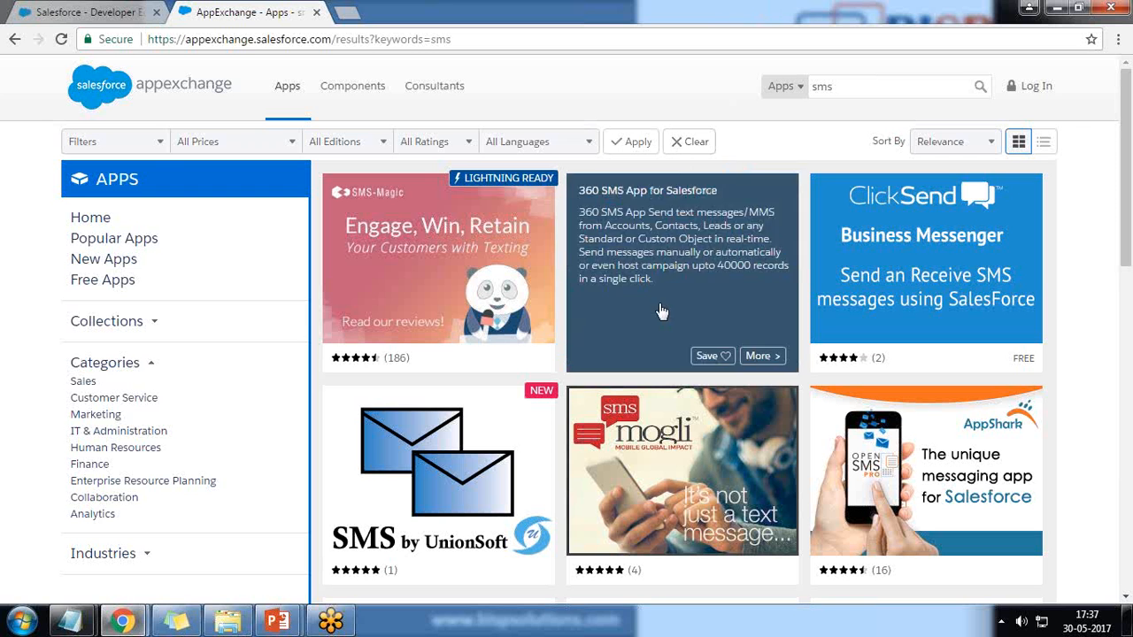
left_click(740, 355)
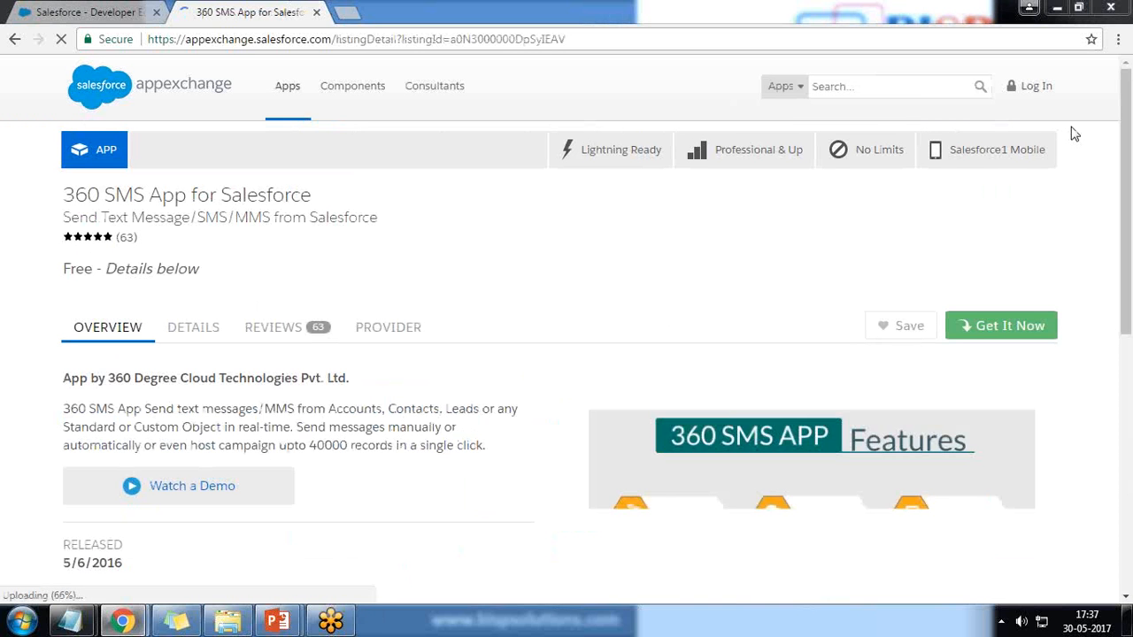
Point out that the 360 SMS App listing is free
left_click_drag(69, 268, 189, 268)
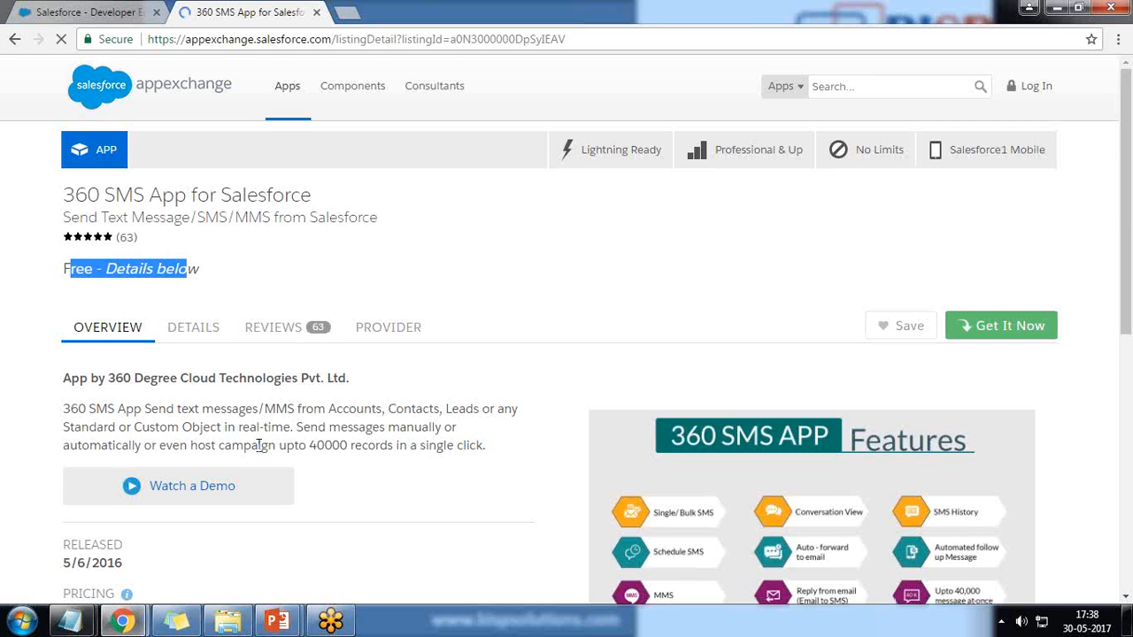
scroll(63, 409, "down", 3)
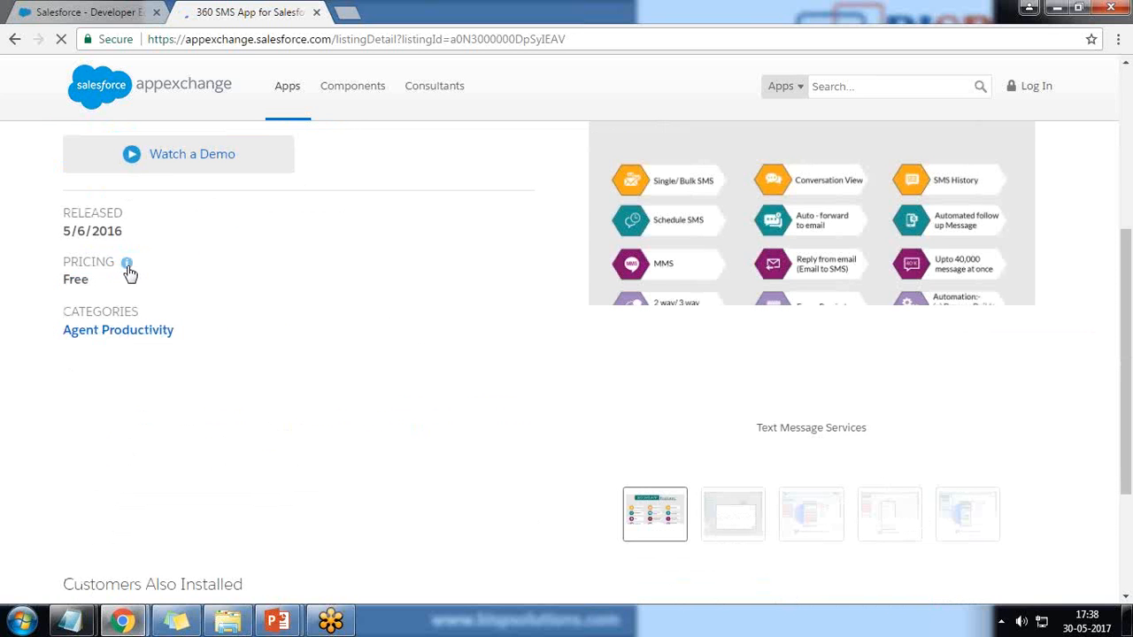
mouse_move(130, 272)
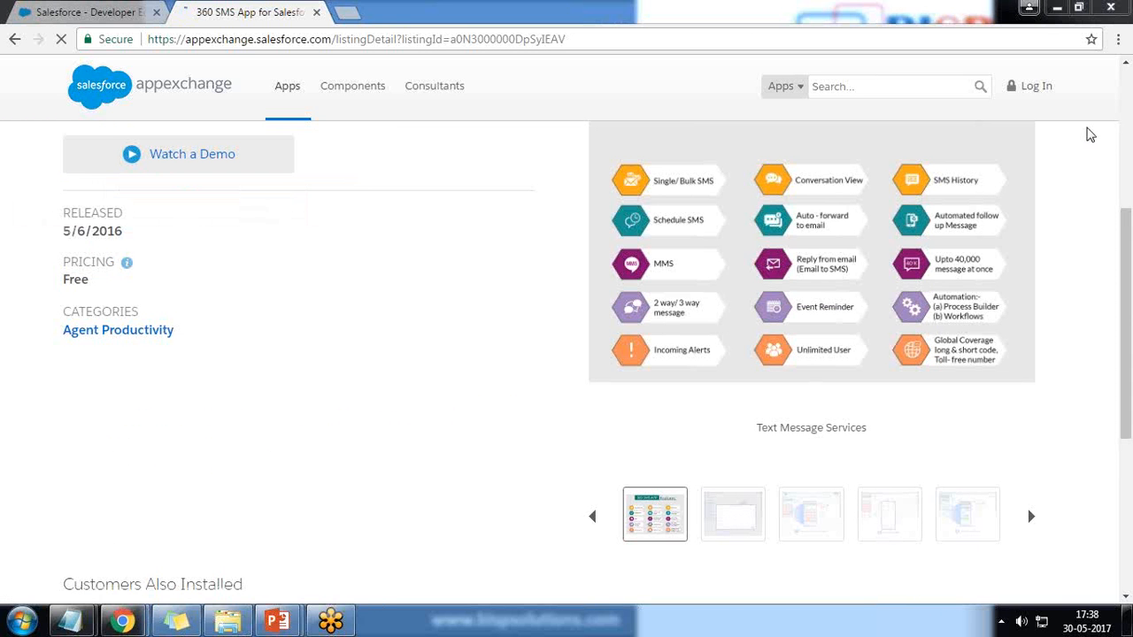
Start getting the app with Get It Now and bring the login options into view
scroll(793, 382, "up", 4)
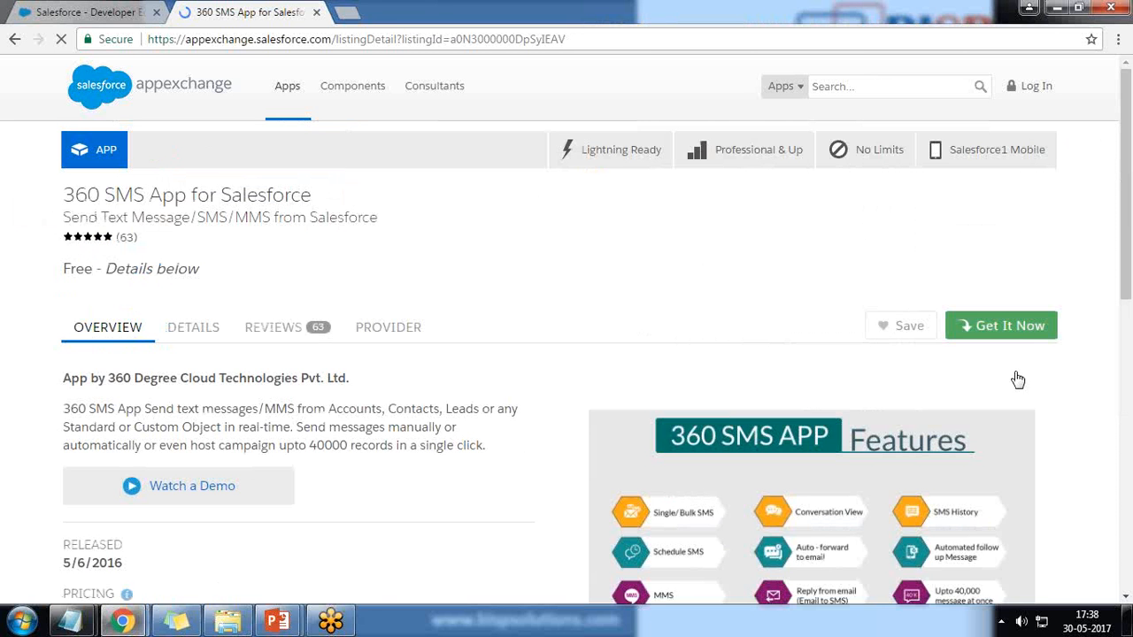
left_click(1005, 326)
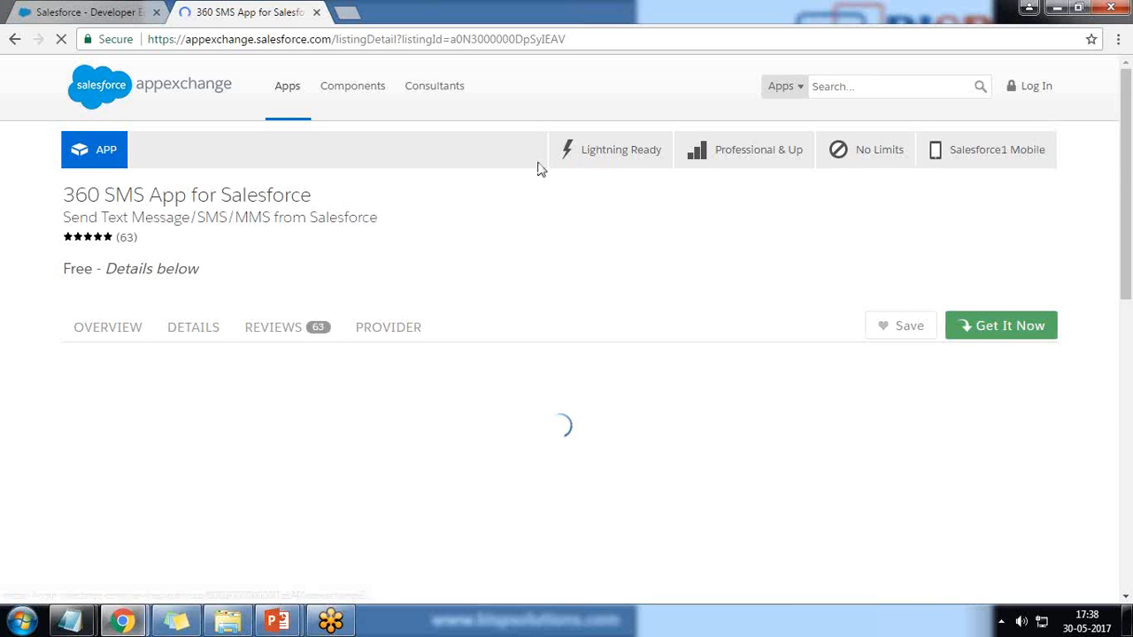
mouse_move(558, 167)
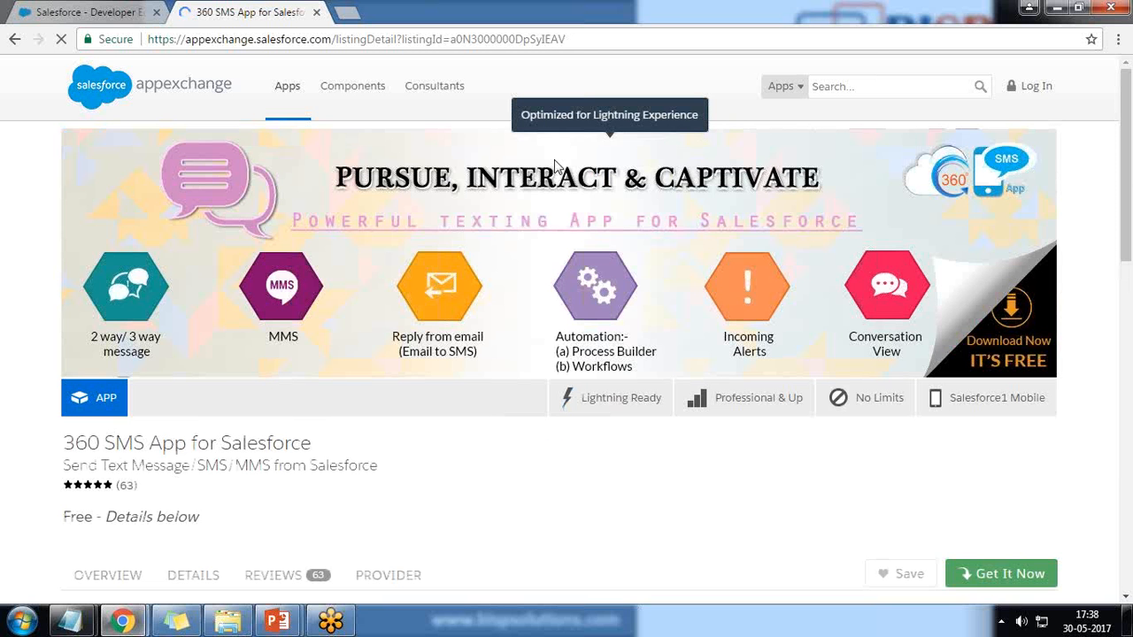
scroll(689, 548, "down", 3)
scroll(689, 548, "down", 1)
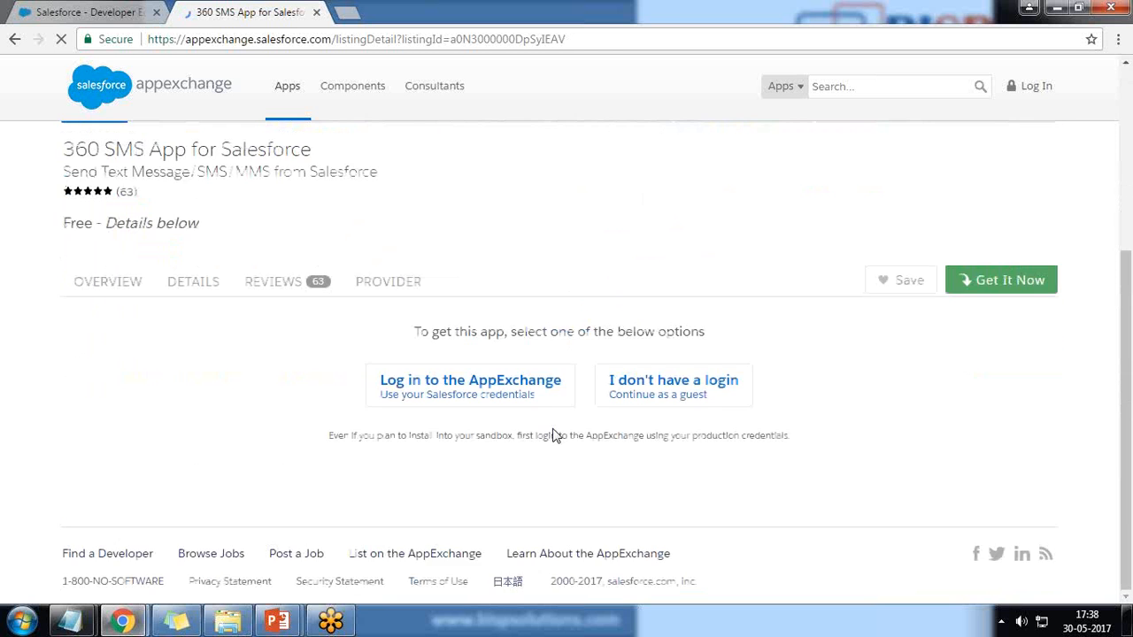
Log in to AppExchange, choose a production install, accept the terms and confirm installing 360 SMS 1.62.0
left_click(459, 390)
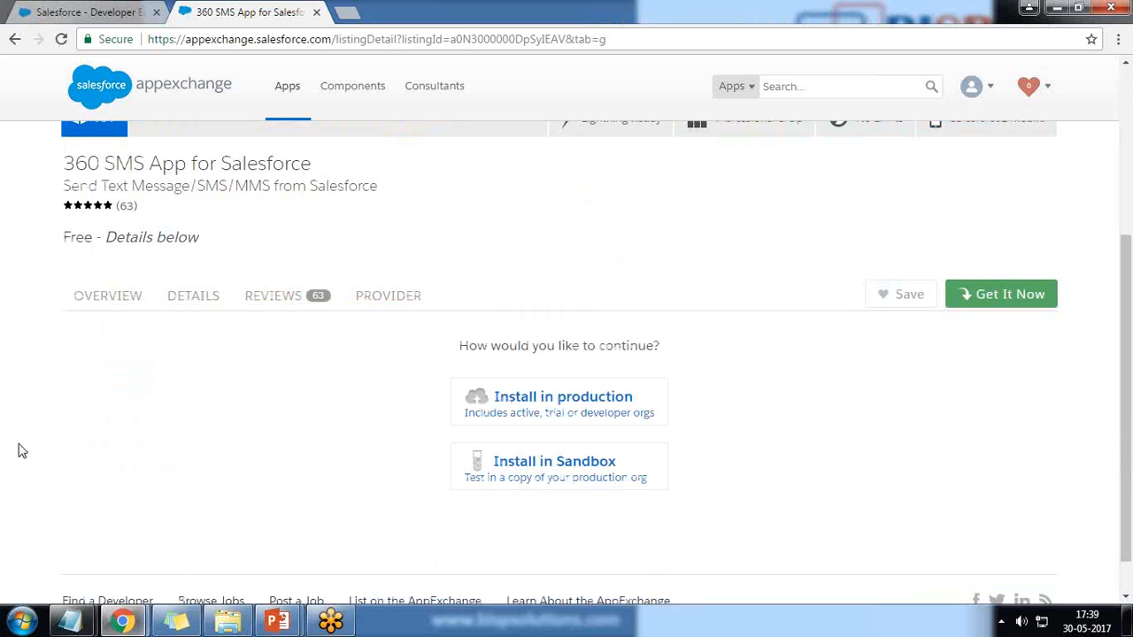
left_click(580, 406)
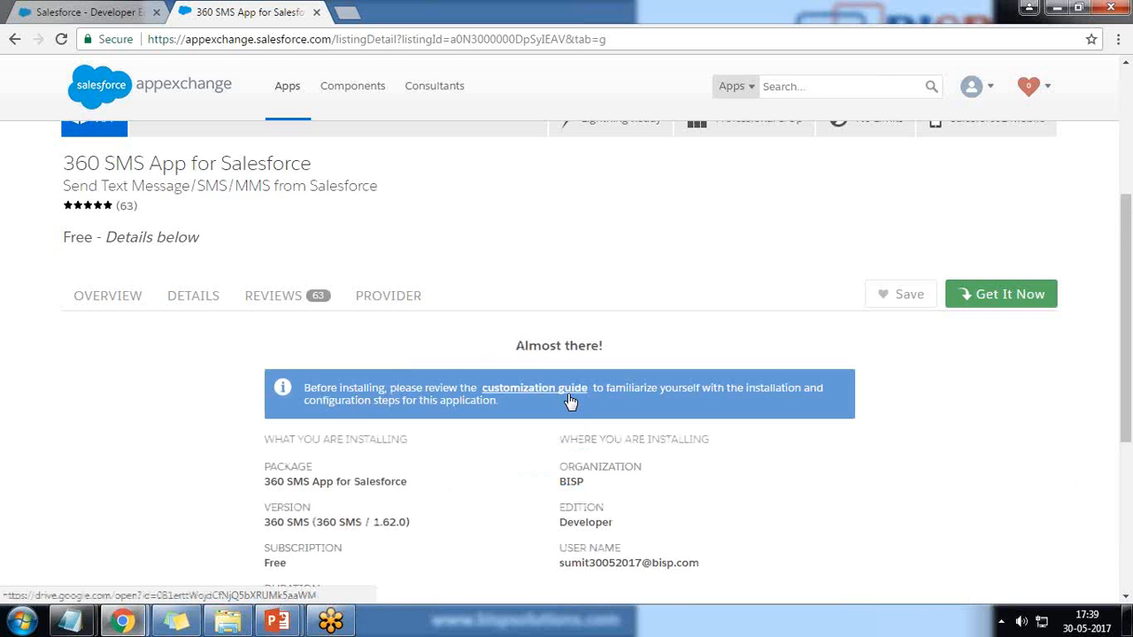
scroll(571, 401, "down", 3)
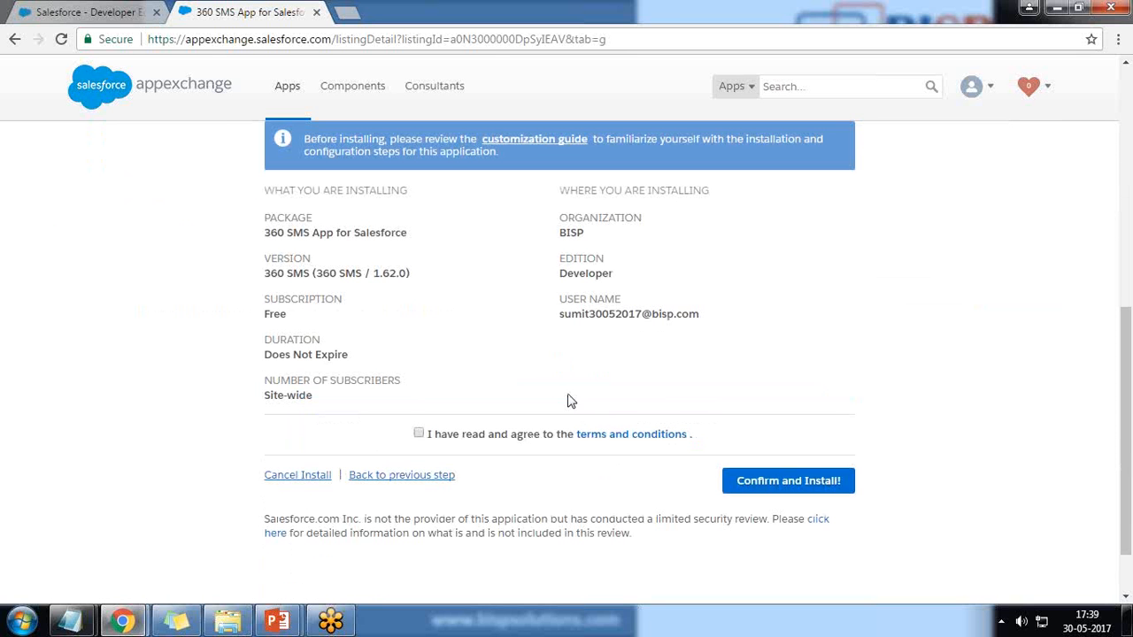
scroll(571, 399, "up", 1)
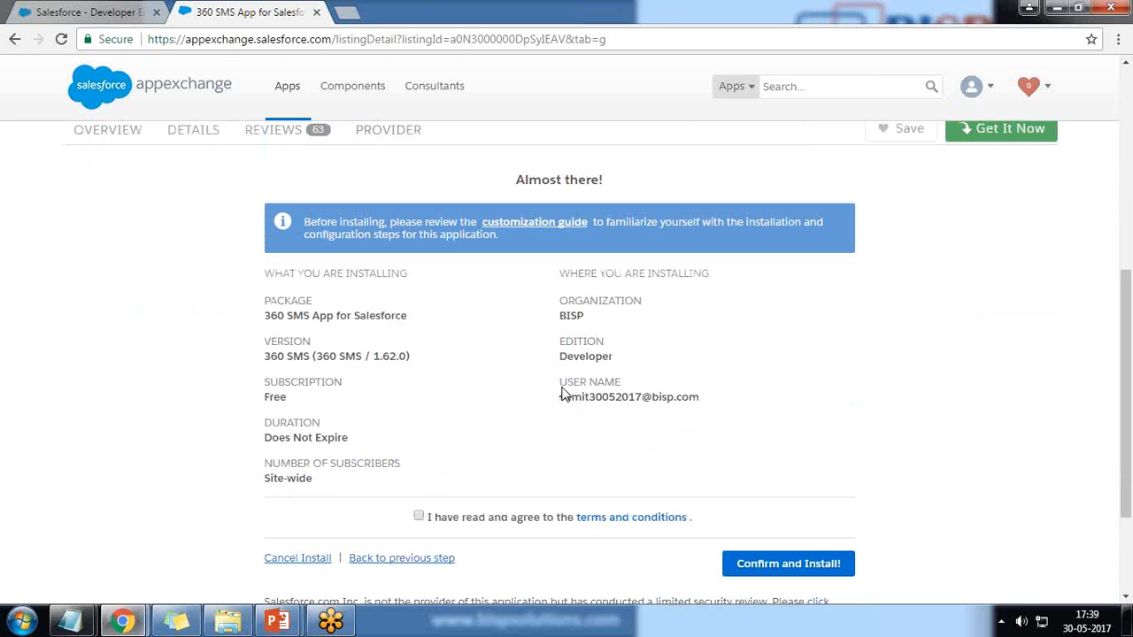
left_click(418, 517)
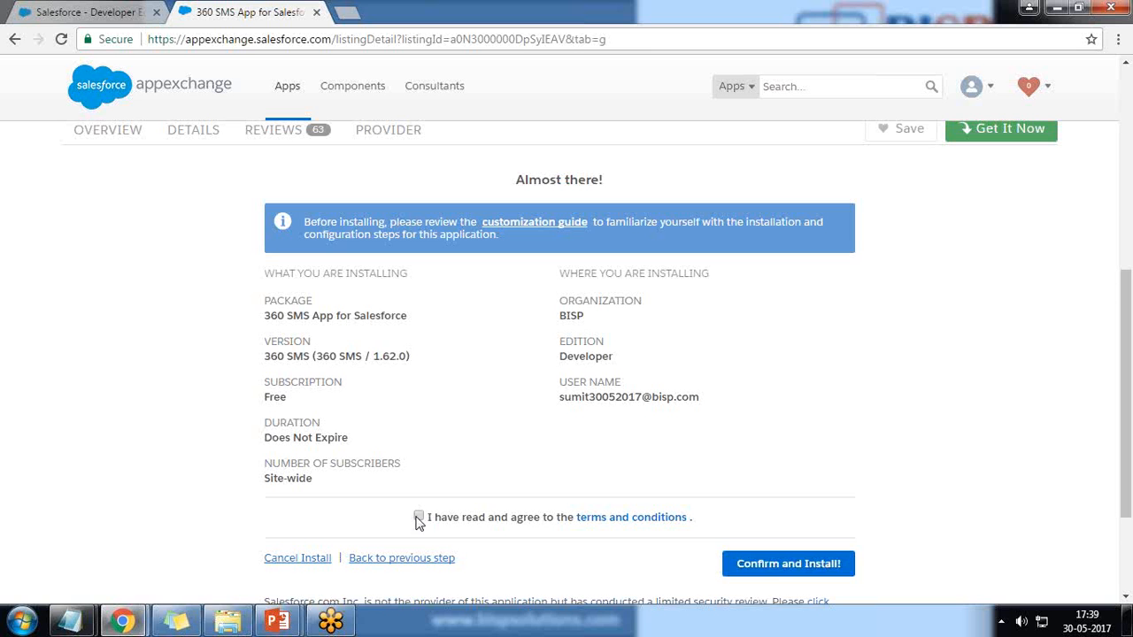
left_click(777, 568)
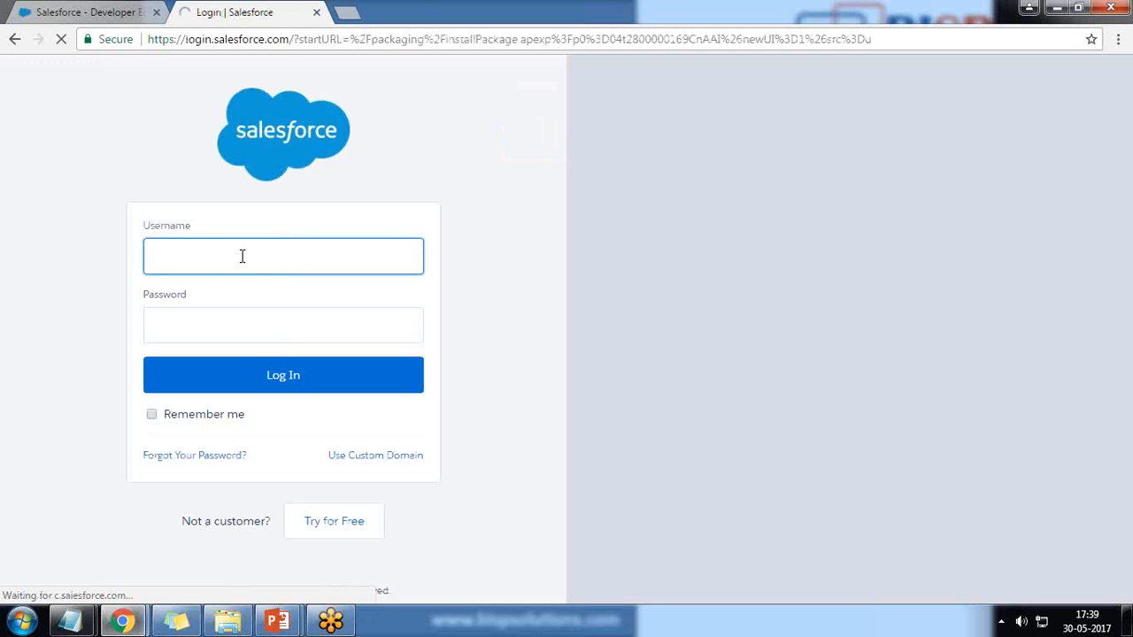
Enter the account username and password on the Salesforce login page
key("ctrl+v")
left_click(220, 336)
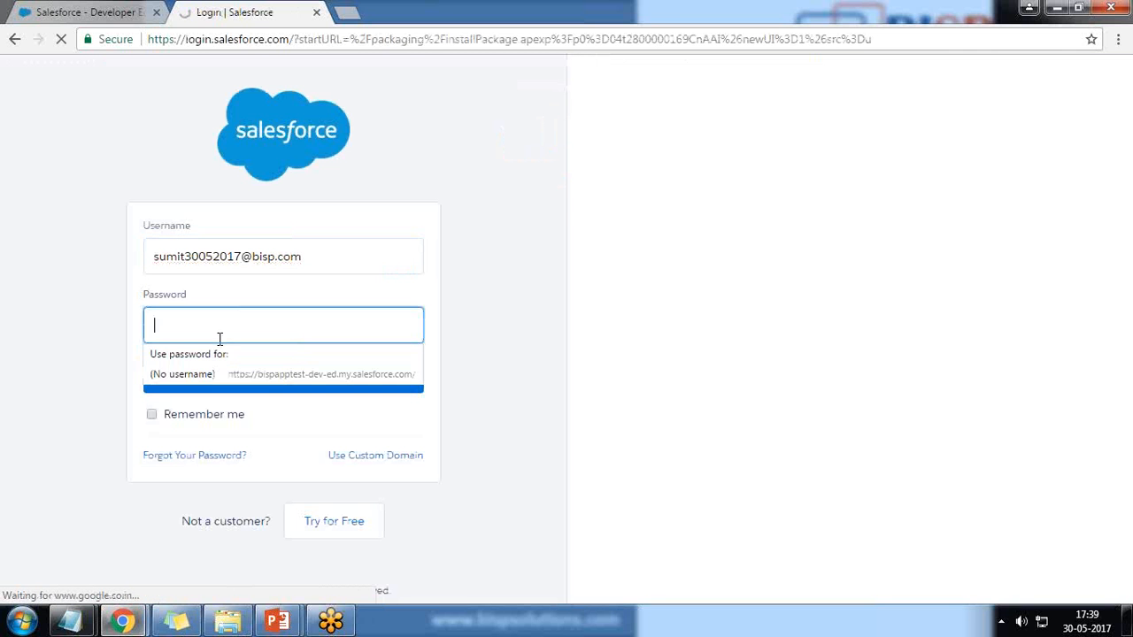
type("*****")
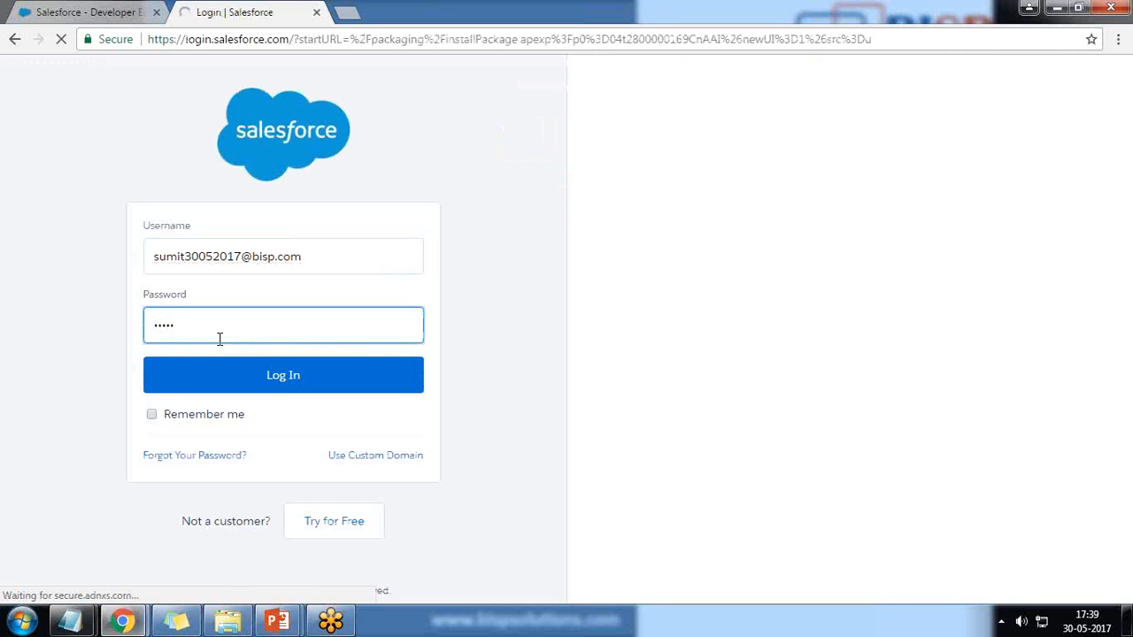
type("******")
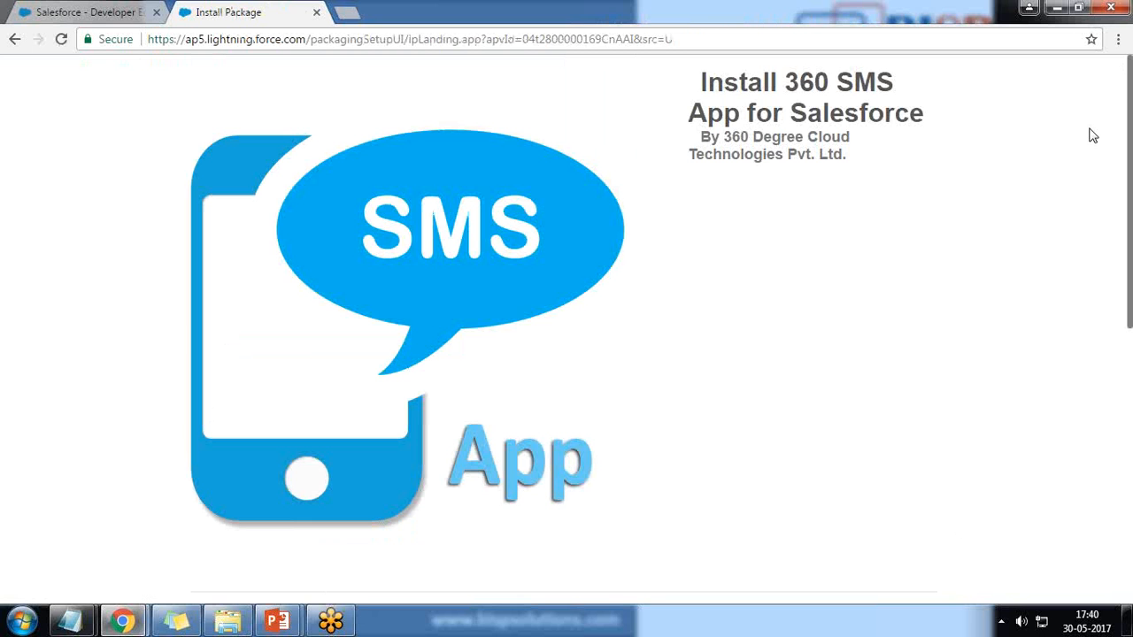
Install the package for all users, granting access to the third-party websites, and continue
scroll(79, 320, "down", 5)
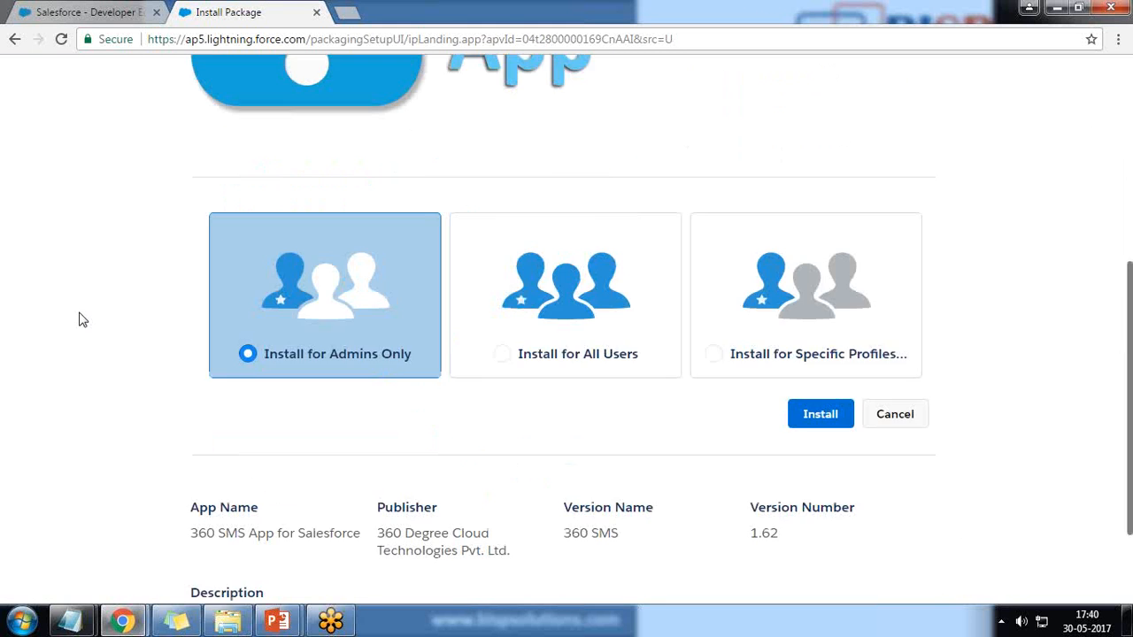
scroll(80, 320, "down", 1)
left_click(559, 212)
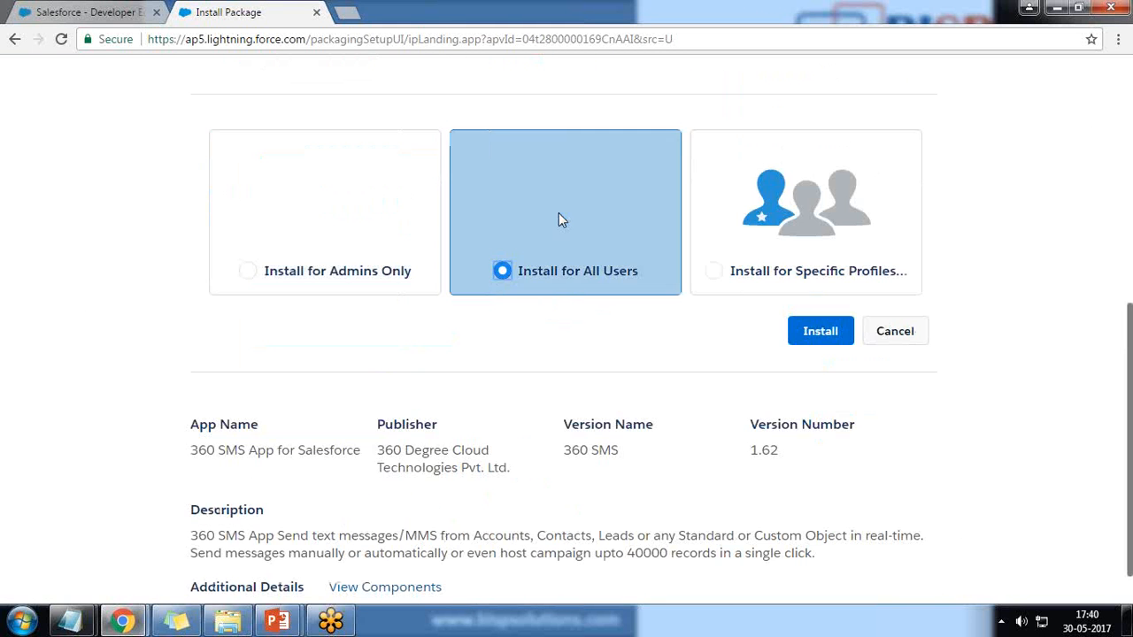
left_click(829, 334)
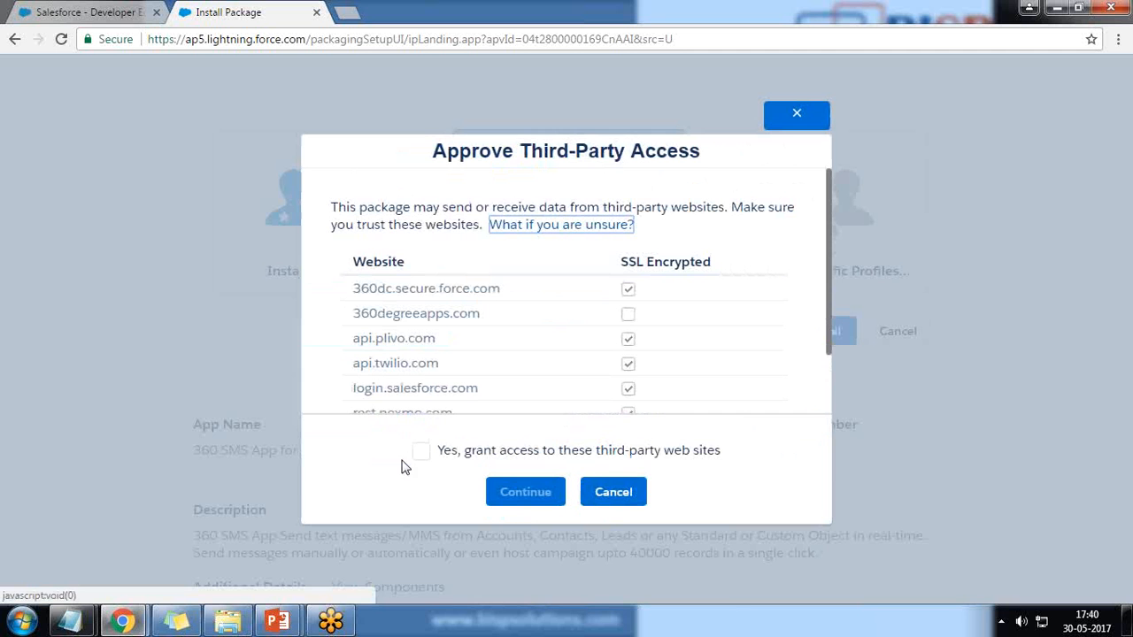
left_click(421, 451)
left_click(527, 494)
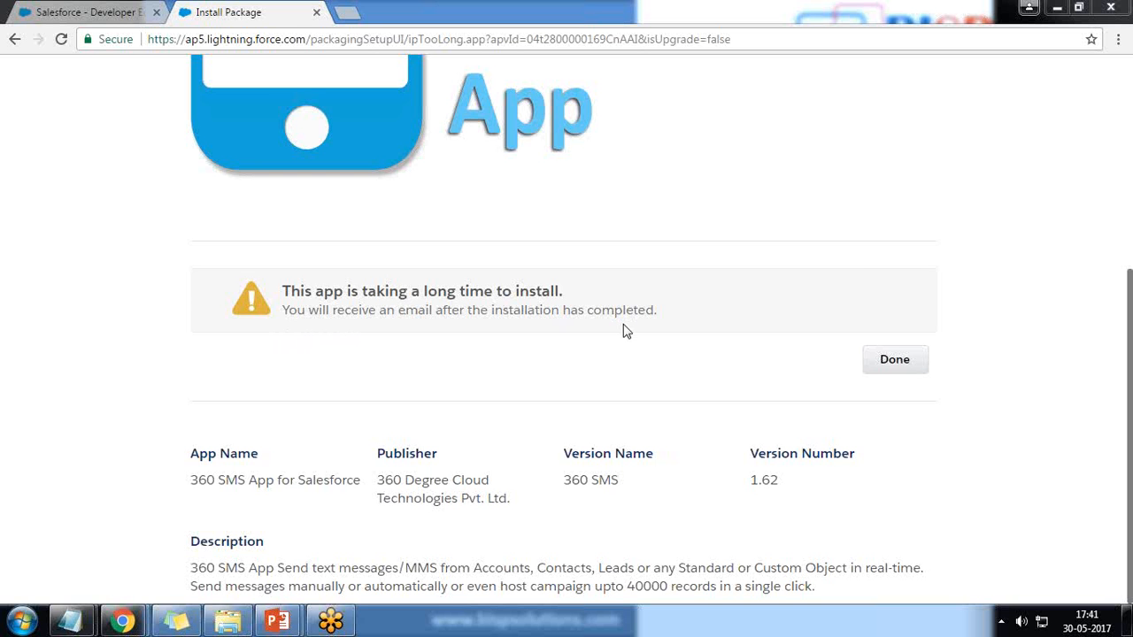
Finish the install, dismiss the Salesforce1 banner and reload Installed Packages
left_click(894, 365)
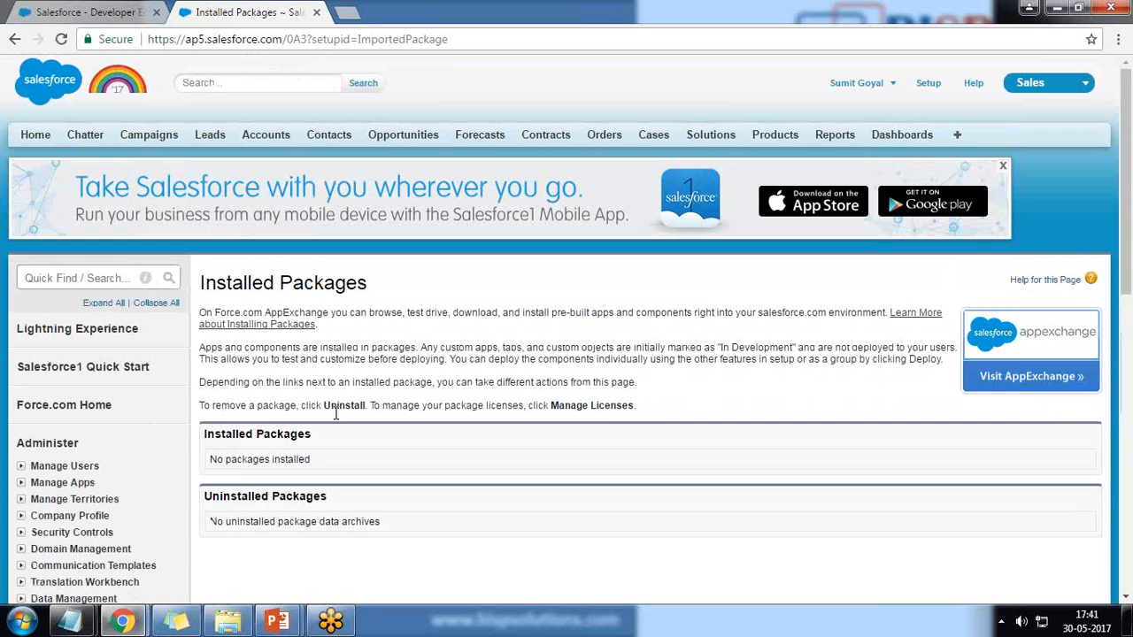
left_click(1003, 166)
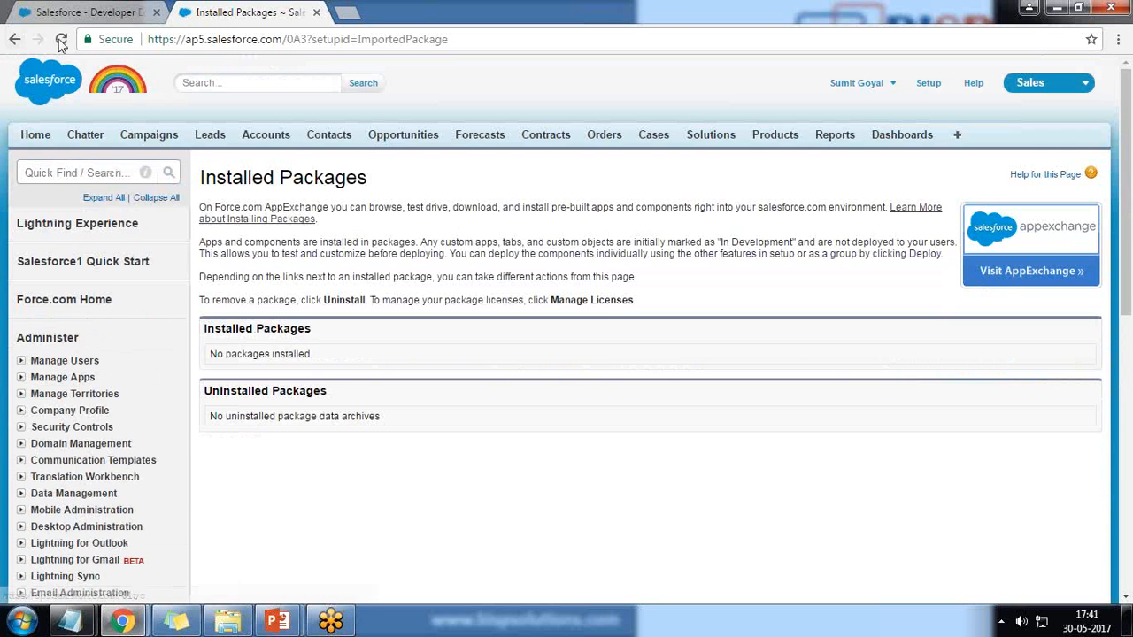
left_click(61, 41)
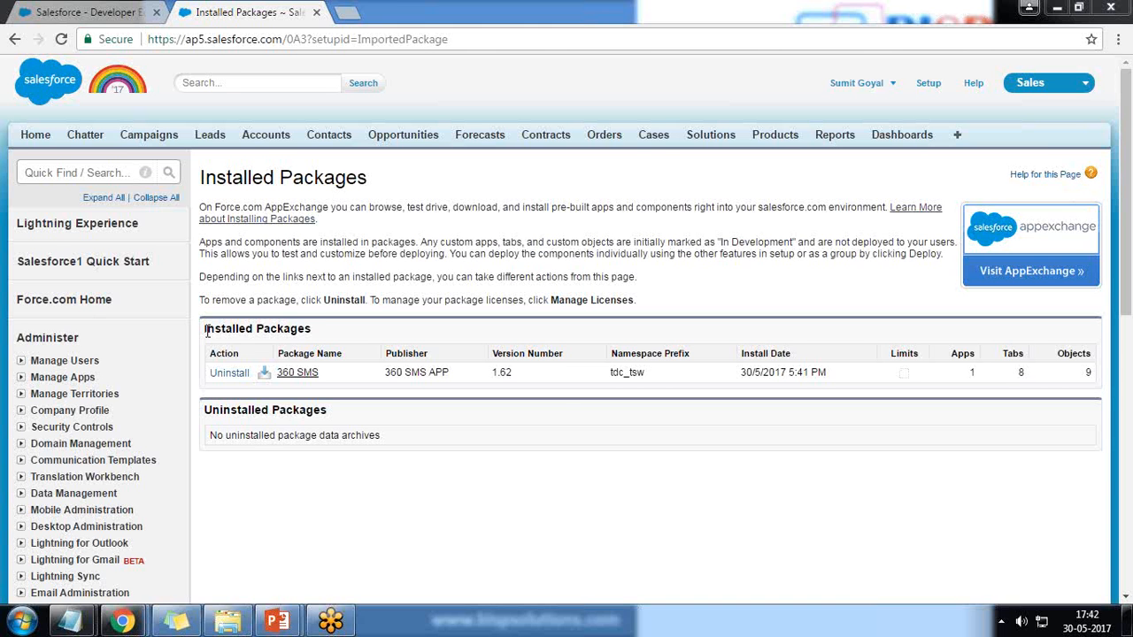
Point out the 360 SMS package's publisher, install date and Apps count of 1
left_click_drag(206, 331, 306, 330)
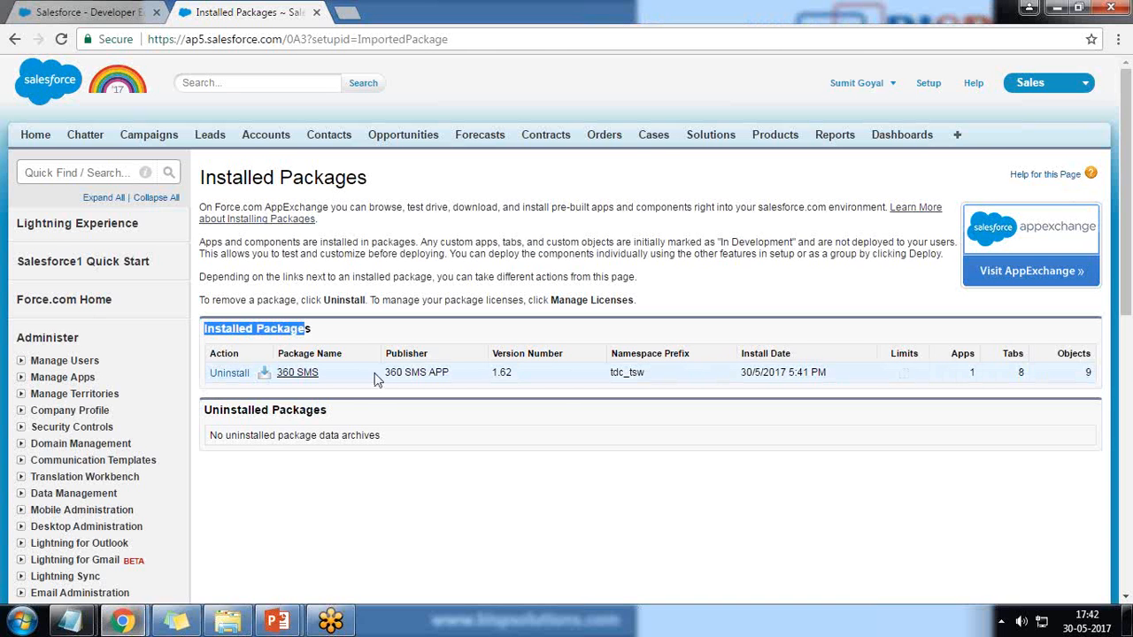
left_click_drag(383, 373, 456, 373)
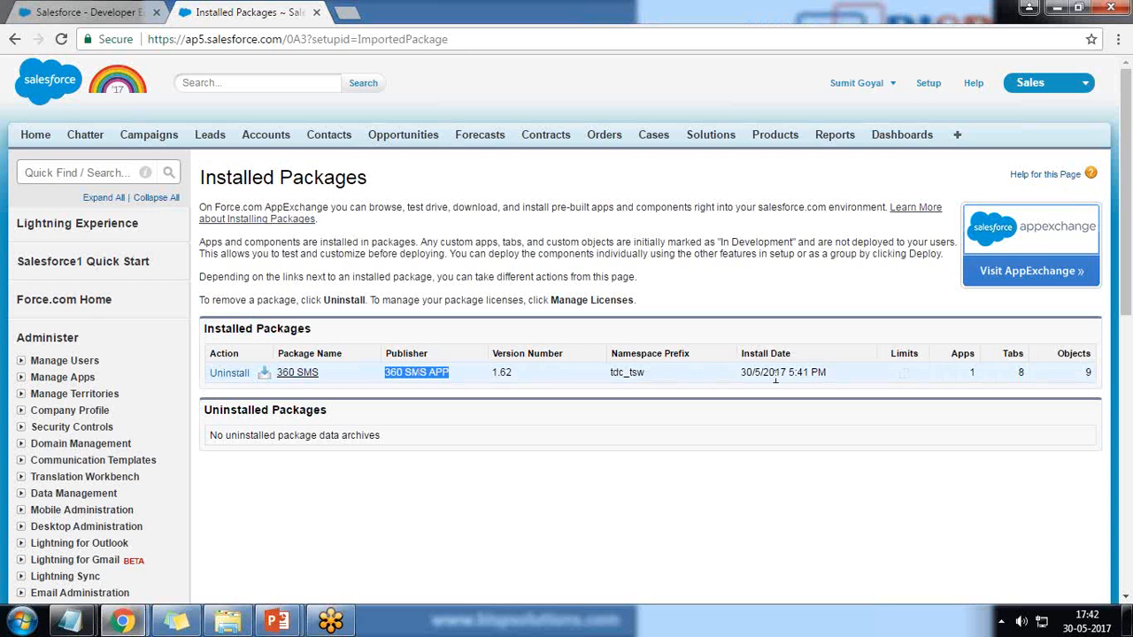
left_click_drag(741, 373, 770, 371)
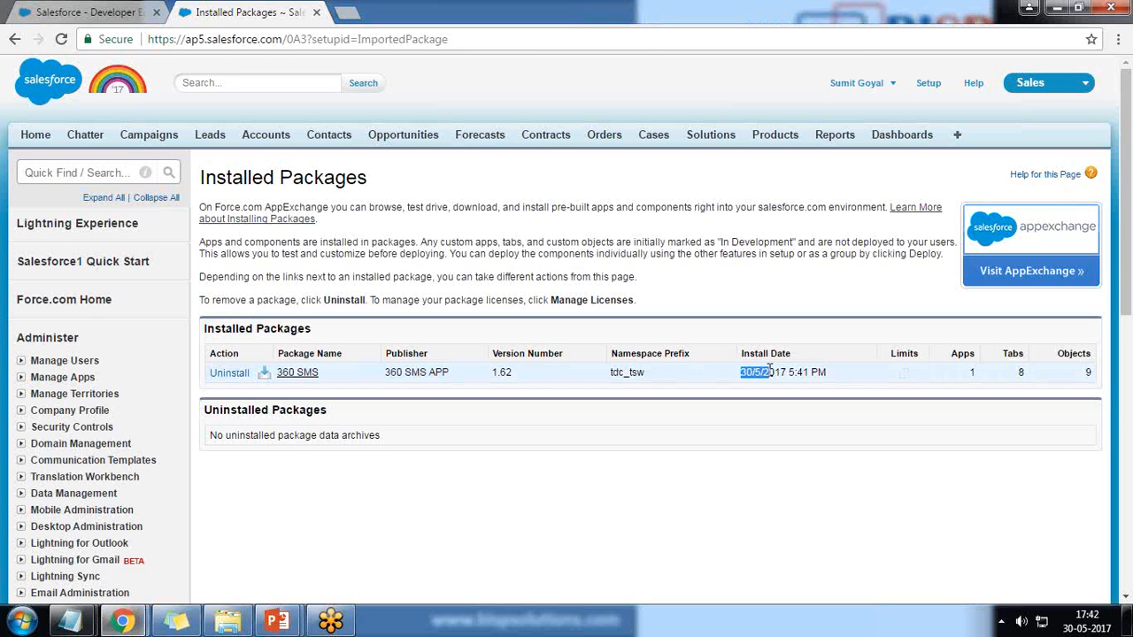
double_click(972, 371)
left_click(1115, 371)
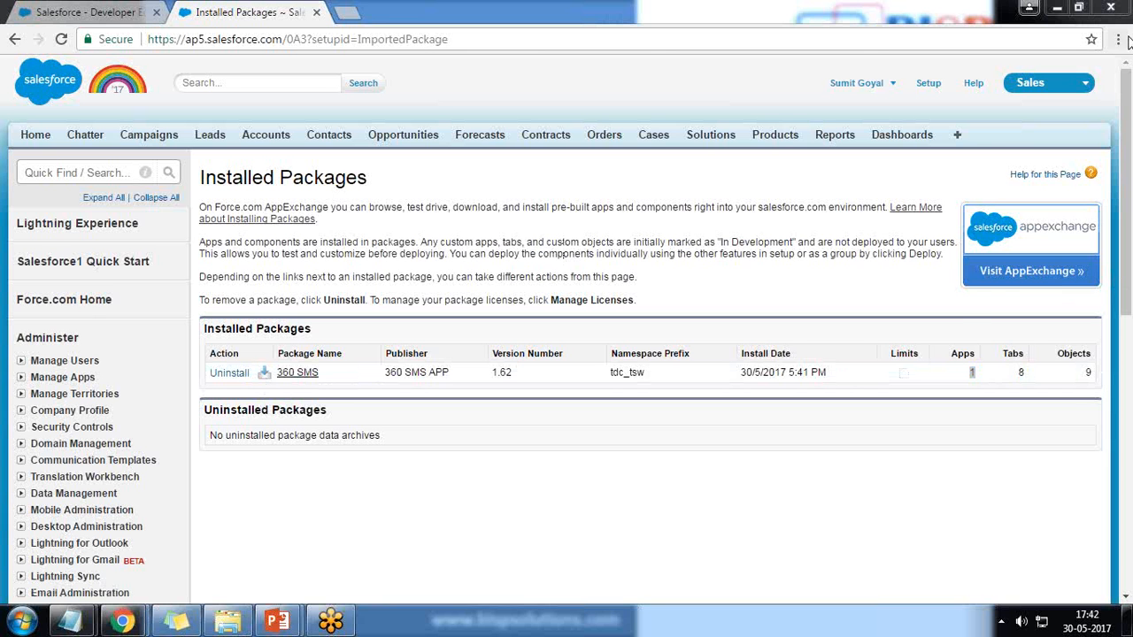
left_click(1085, 85)
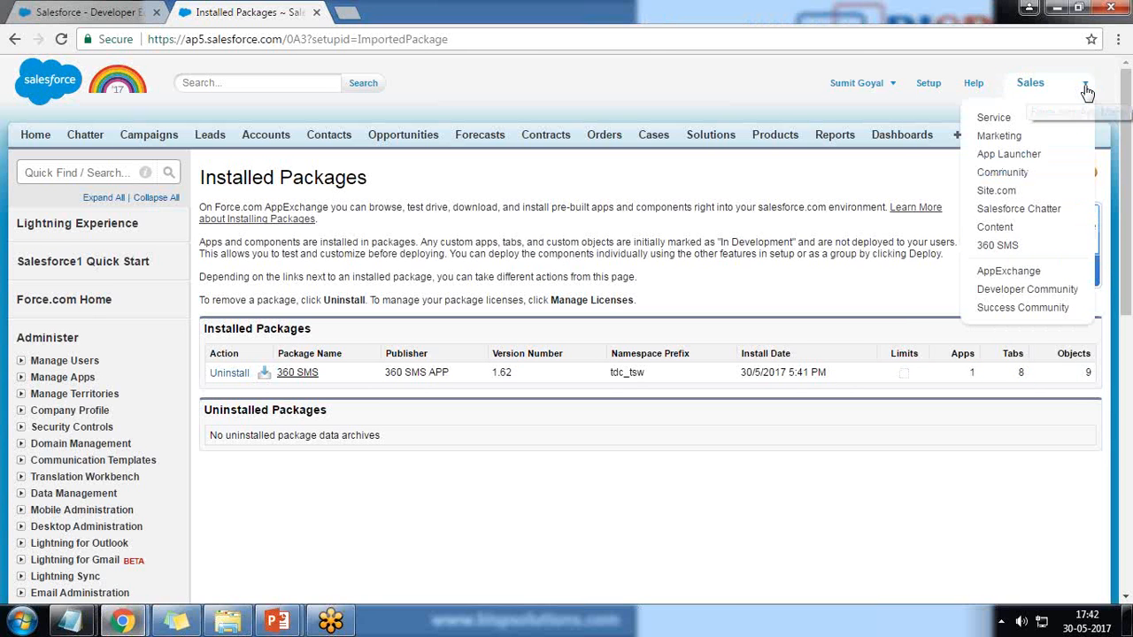
Switch to the 360 SMS app and maximize the browser window
left_click(998, 246)
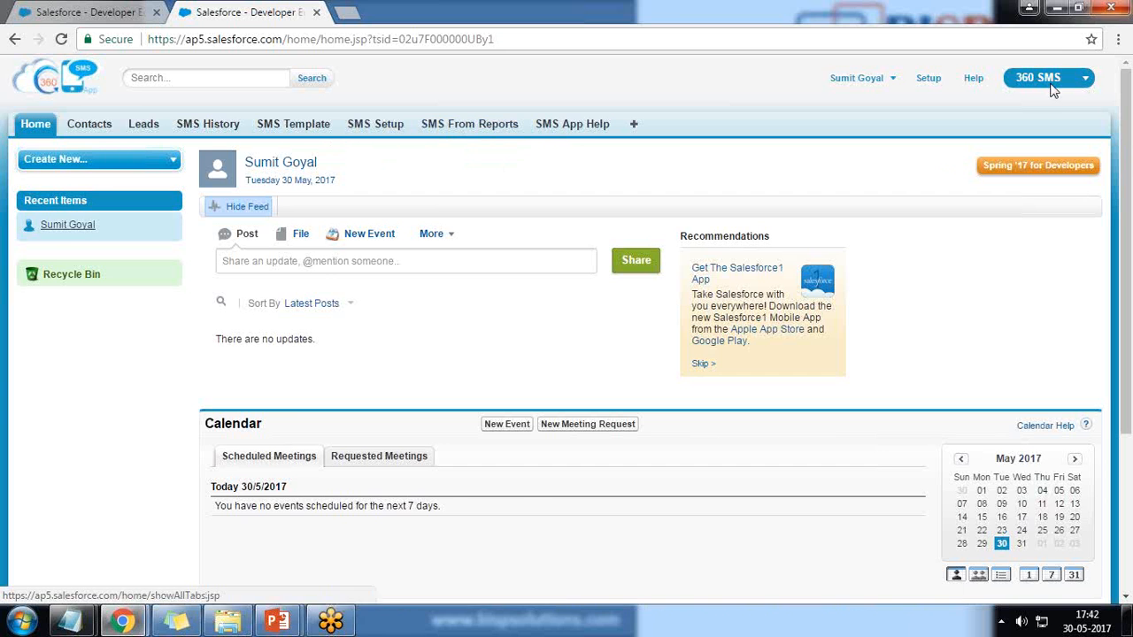
left_click(1078, 7)
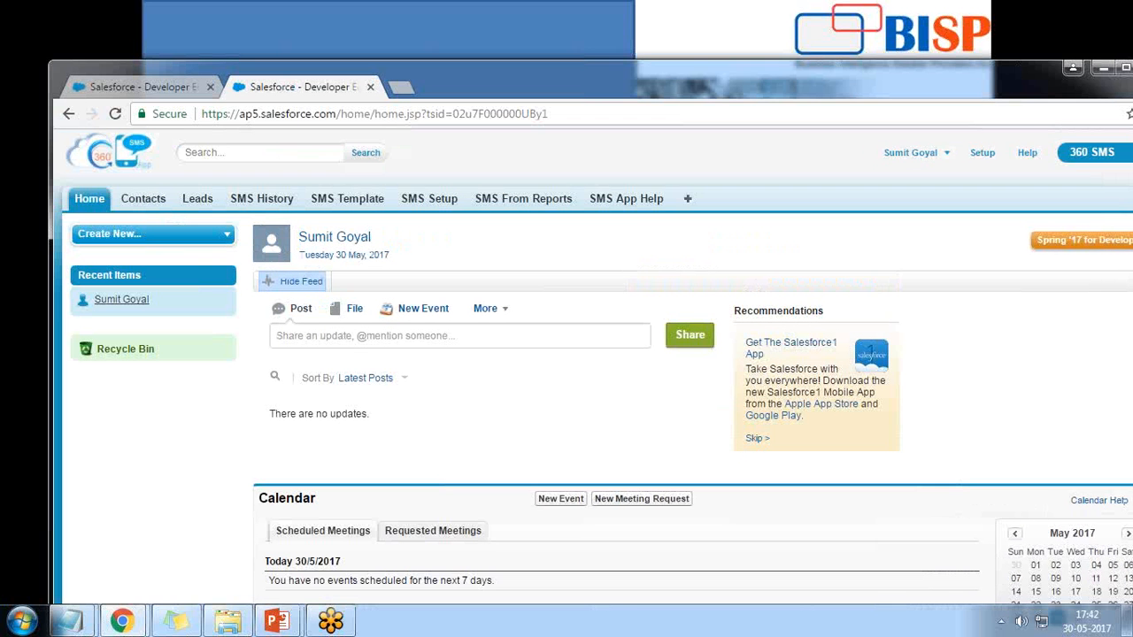
left_click(1124, 71)
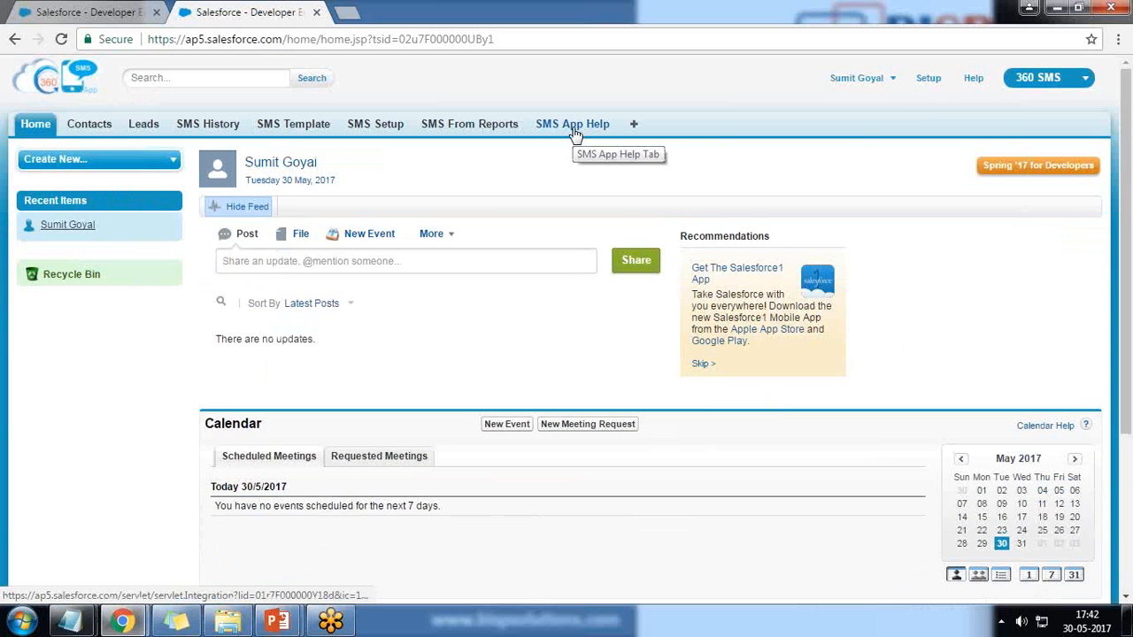
left_click(373, 128)
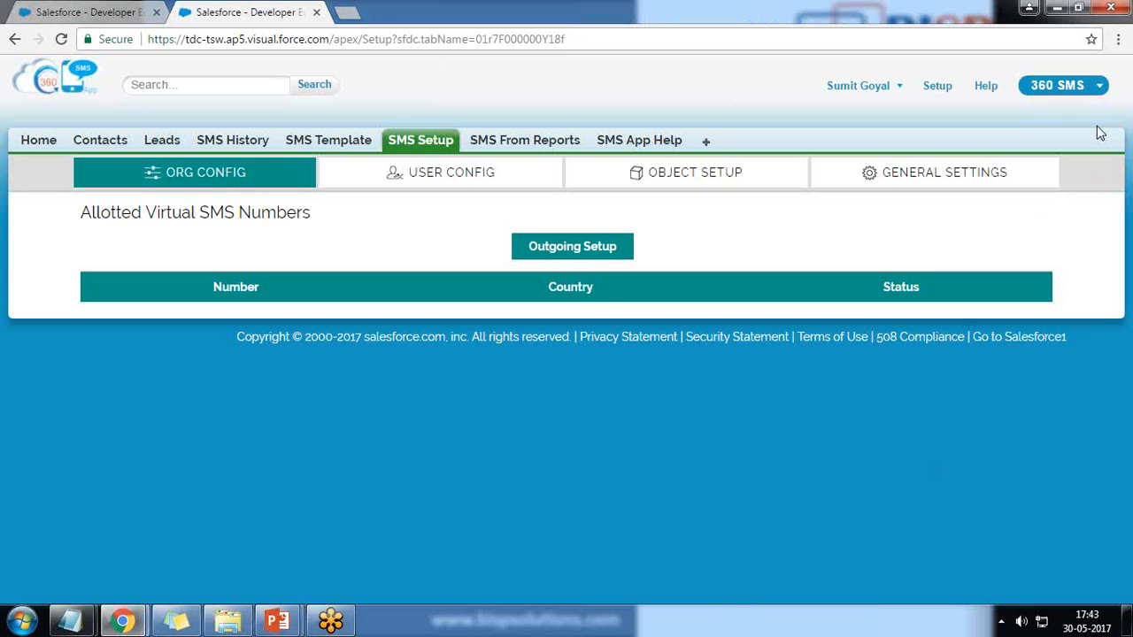
left_click(552, 253)
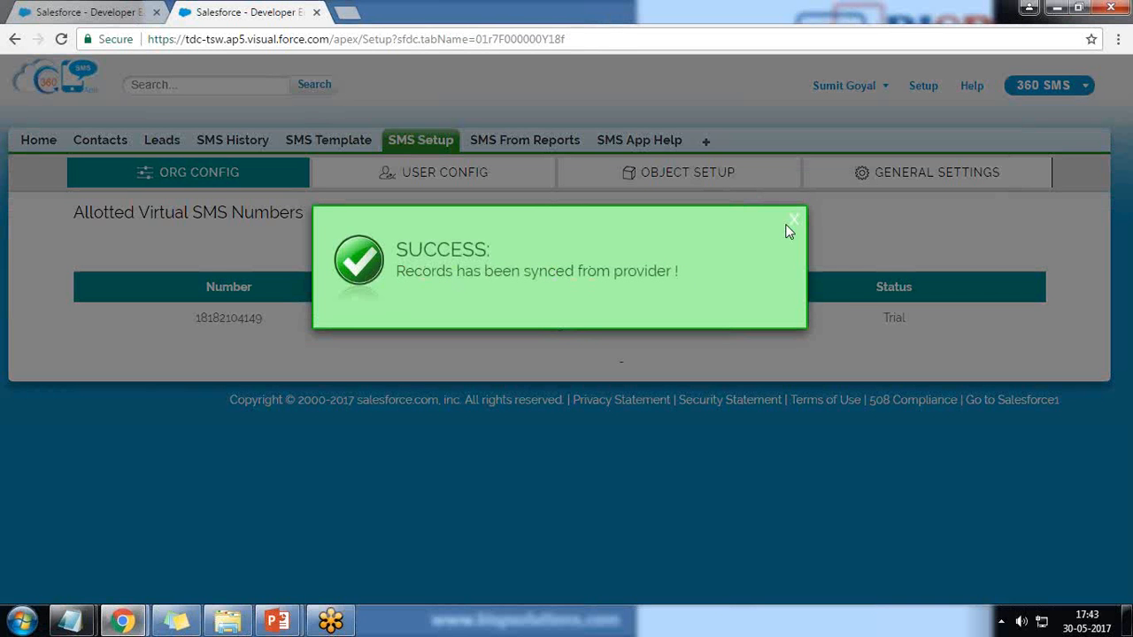
left_click(793, 219)
left_click_drag(271, 319, 204, 320)
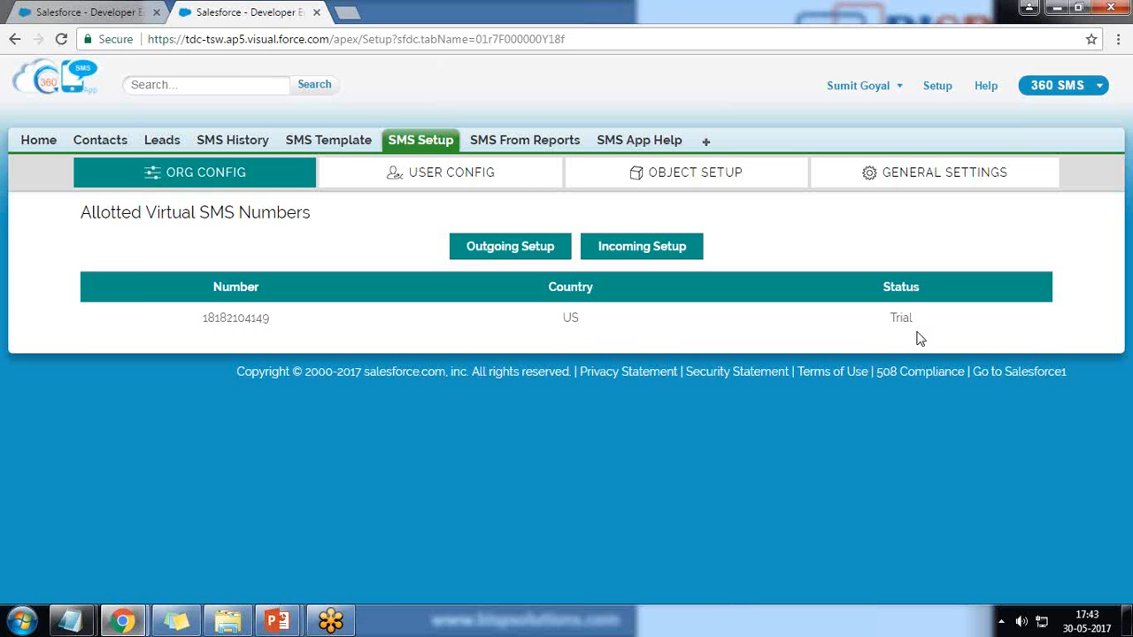
left_click(635, 248)
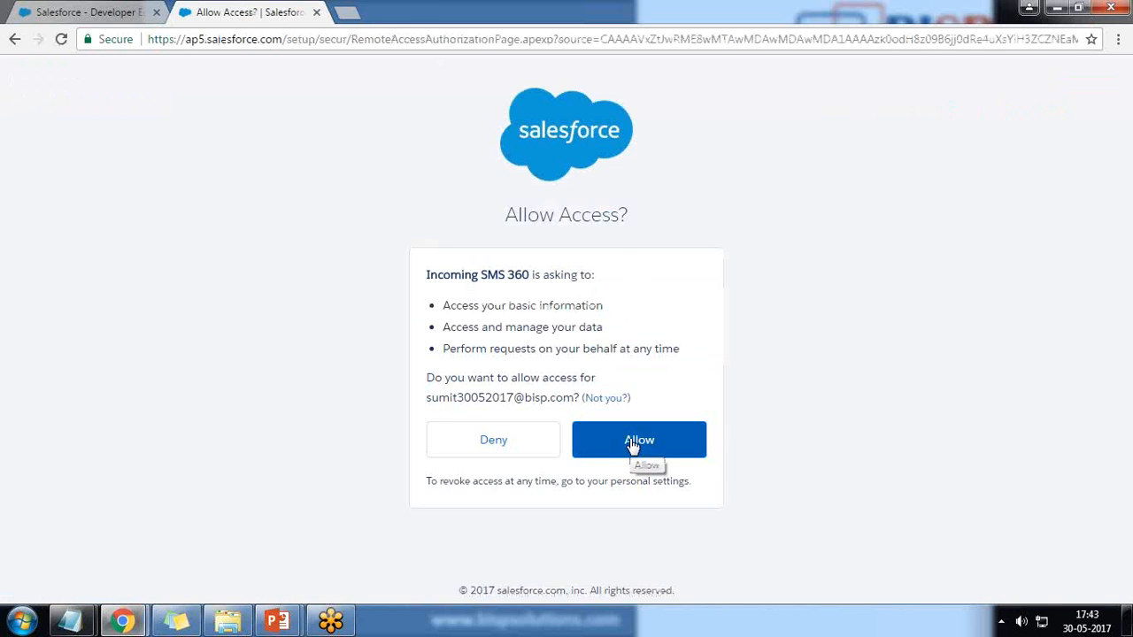
Allow the Incoming SMS 360 app access, then sign back in with the account username and password
left_click(633, 445)
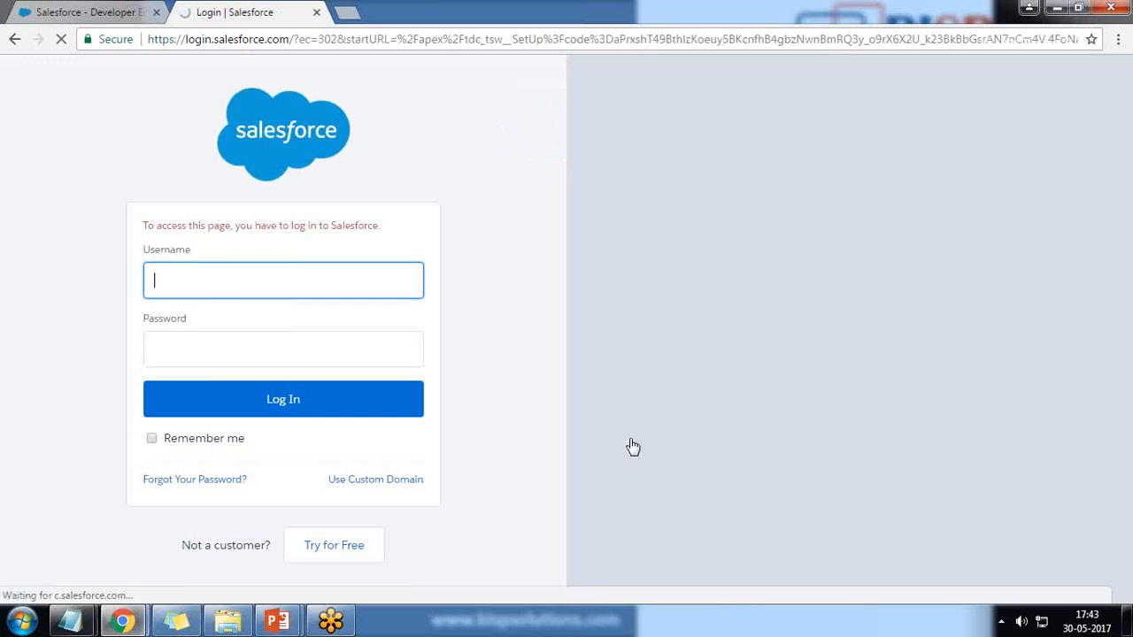
key("ctrl+v")
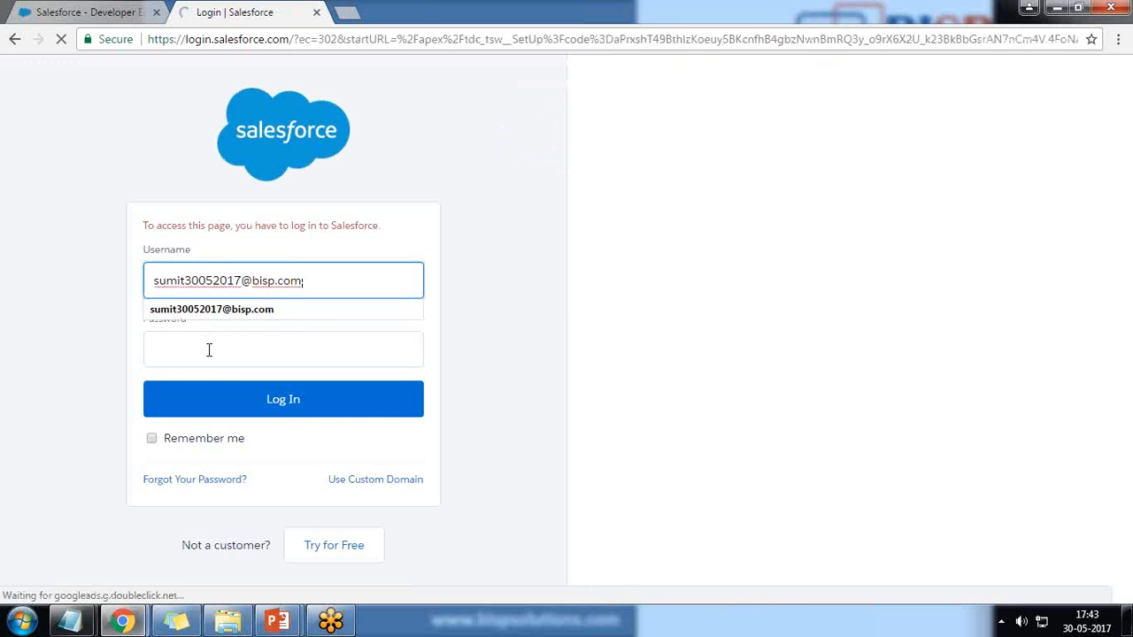
left_click(209, 349)
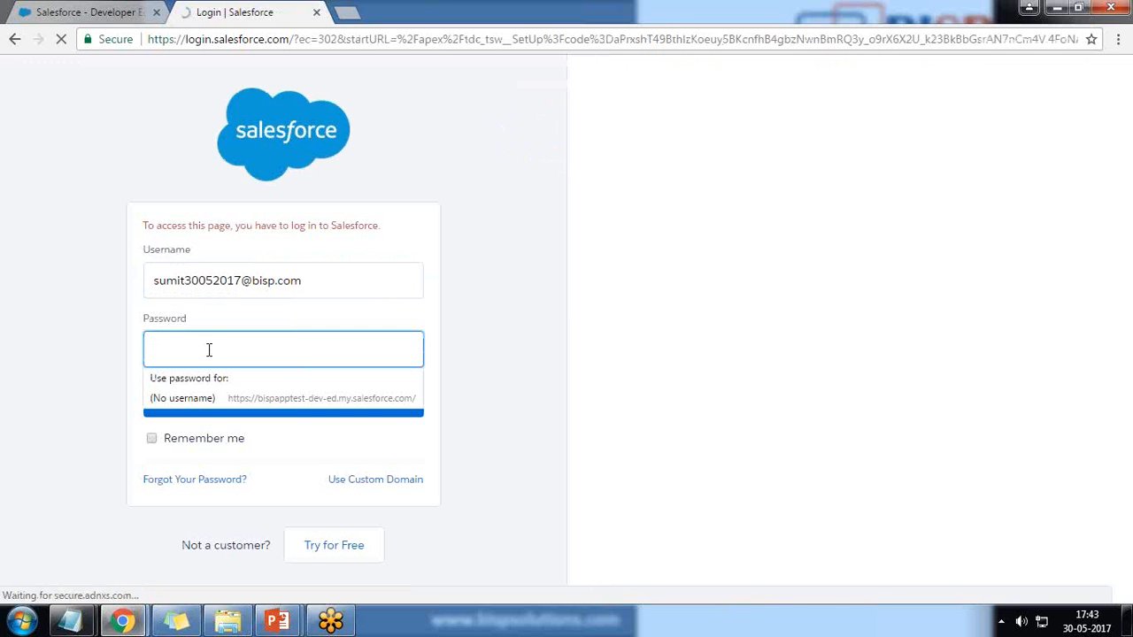
type("****")
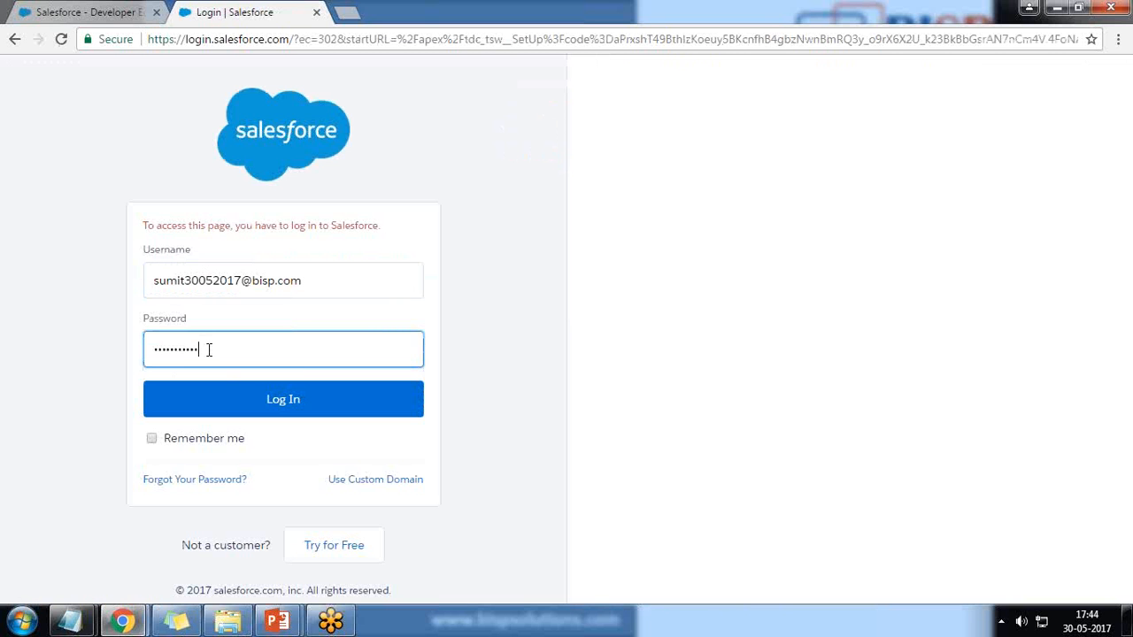
key("Return")
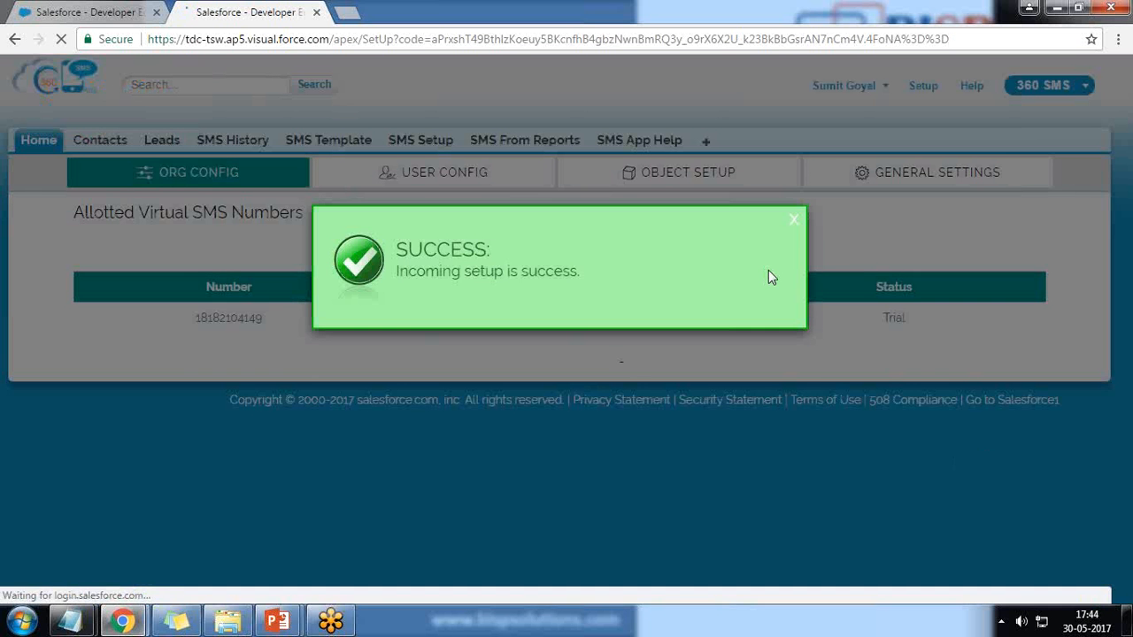
left_click(793, 219)
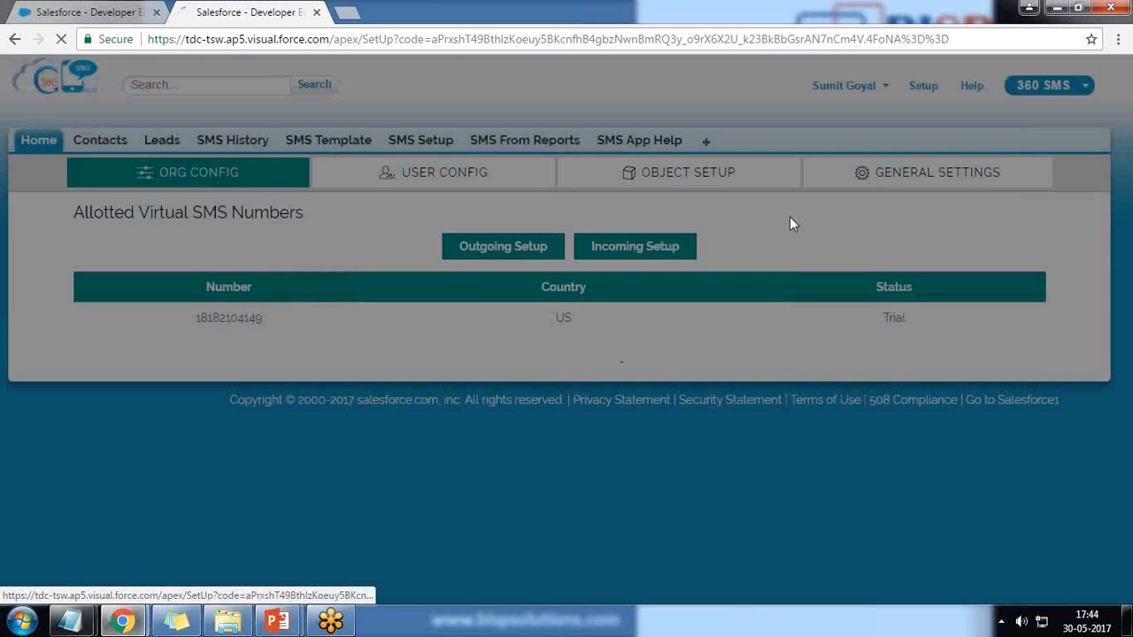
left_click(432, 180)
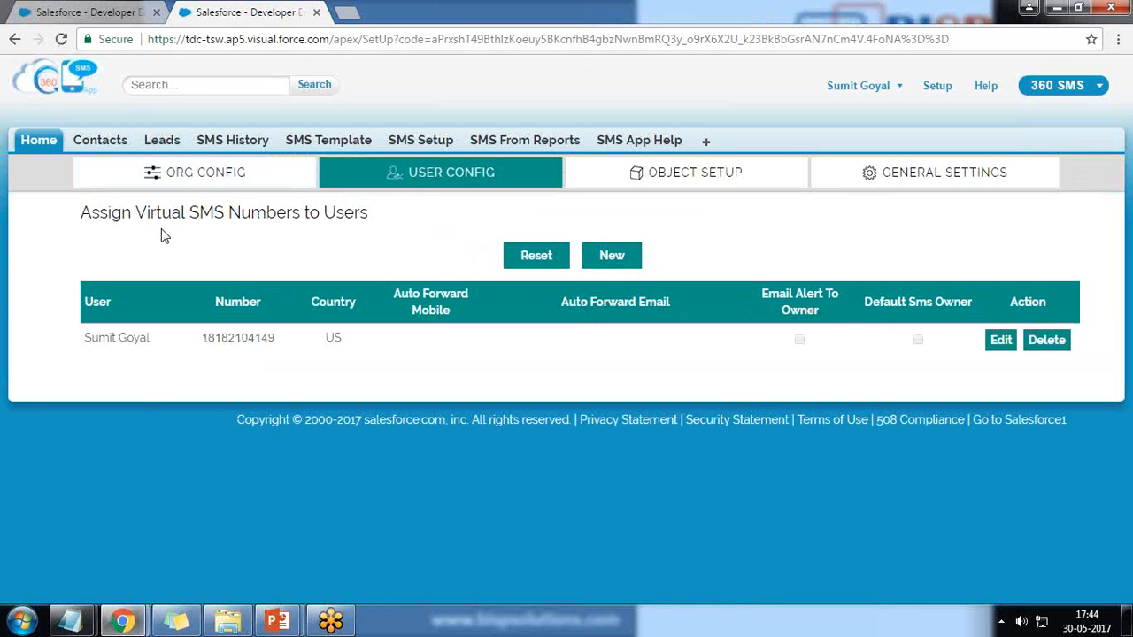
left_click_drag(87, 213, 176, 265)
Create a new user number assignment: System Administrator profile, the user, and the US SMS number
left_click(175, 266)
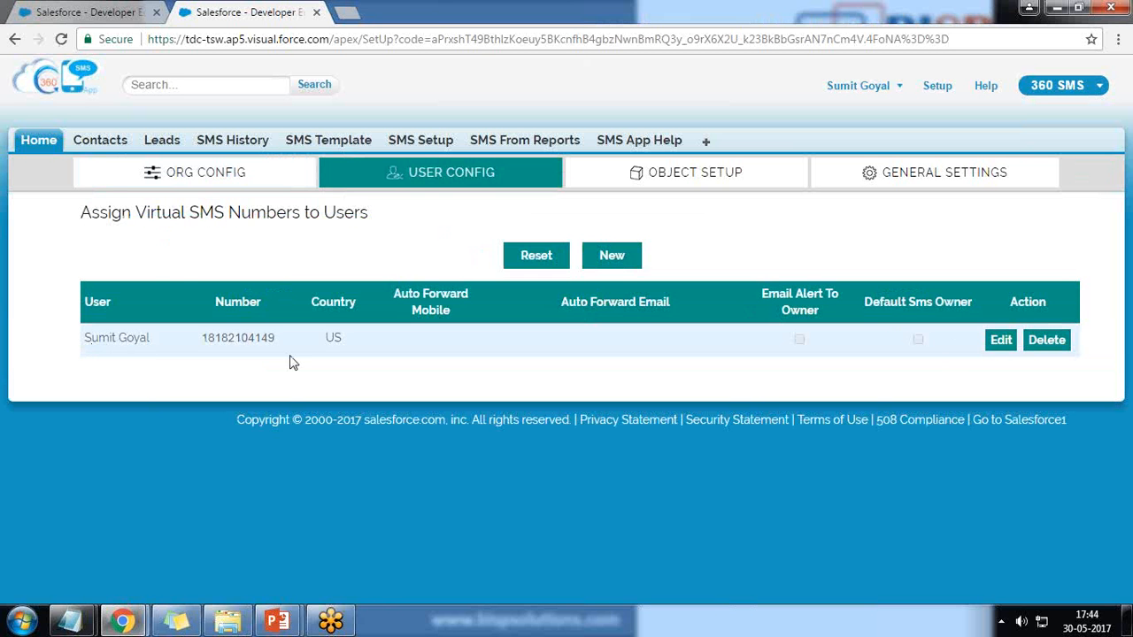
left_click(616, 259)
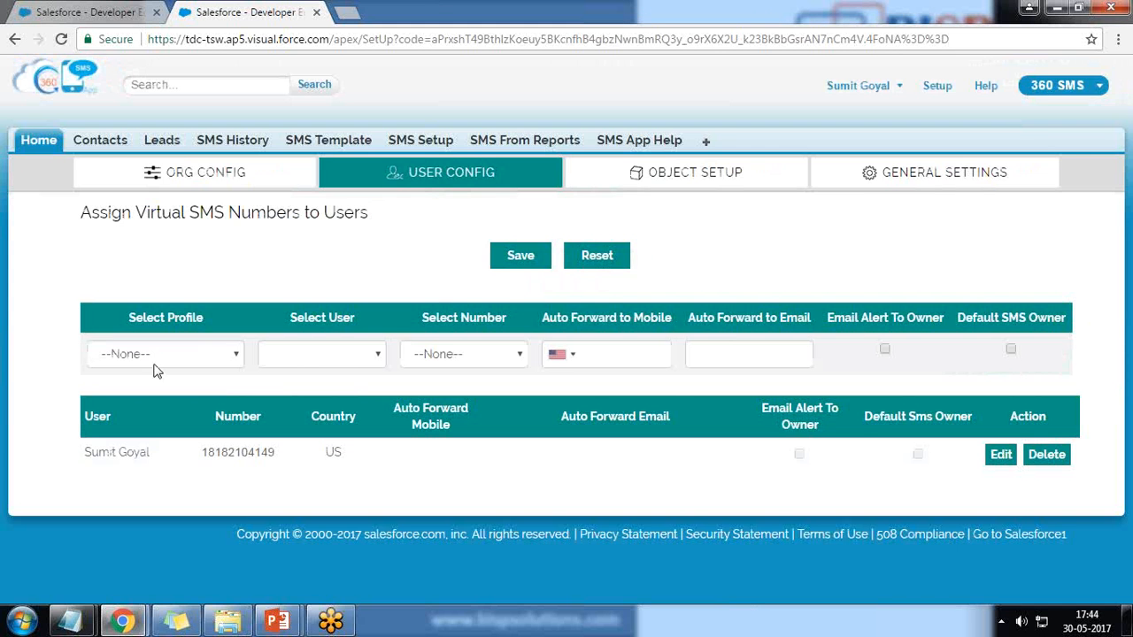
left_click(172, 355)
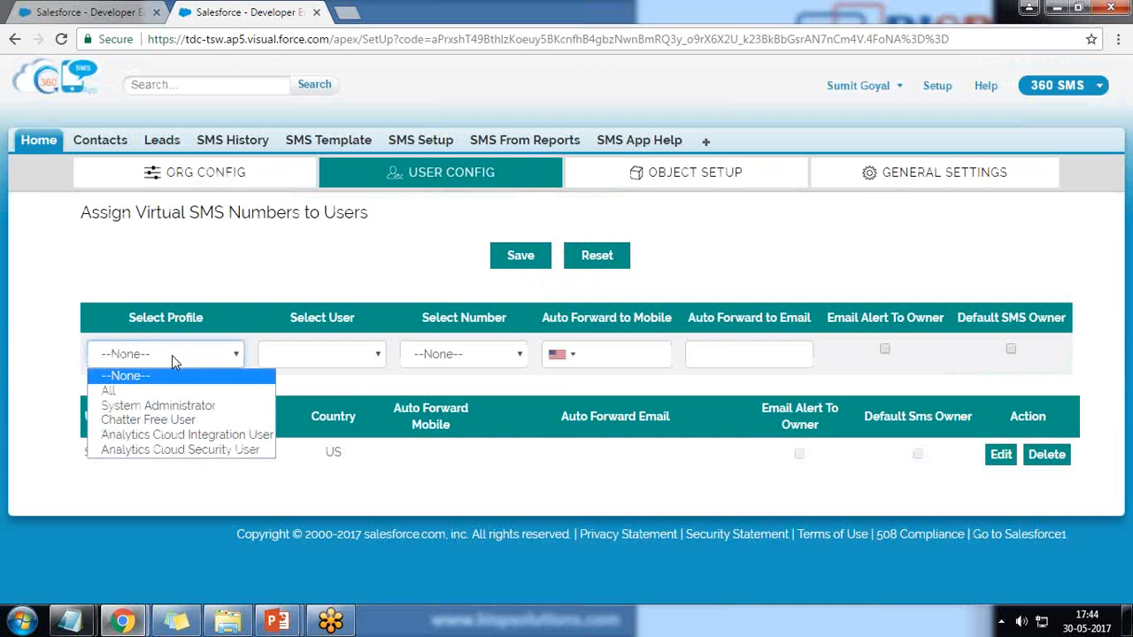
left_click(168, 407)
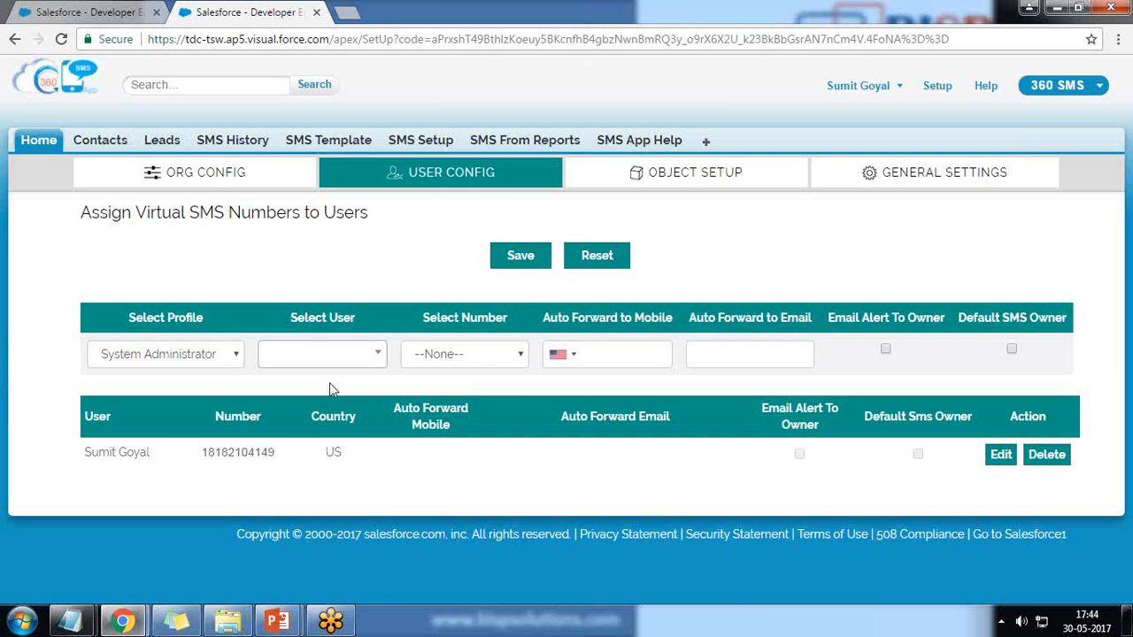
left_click(385, 363)
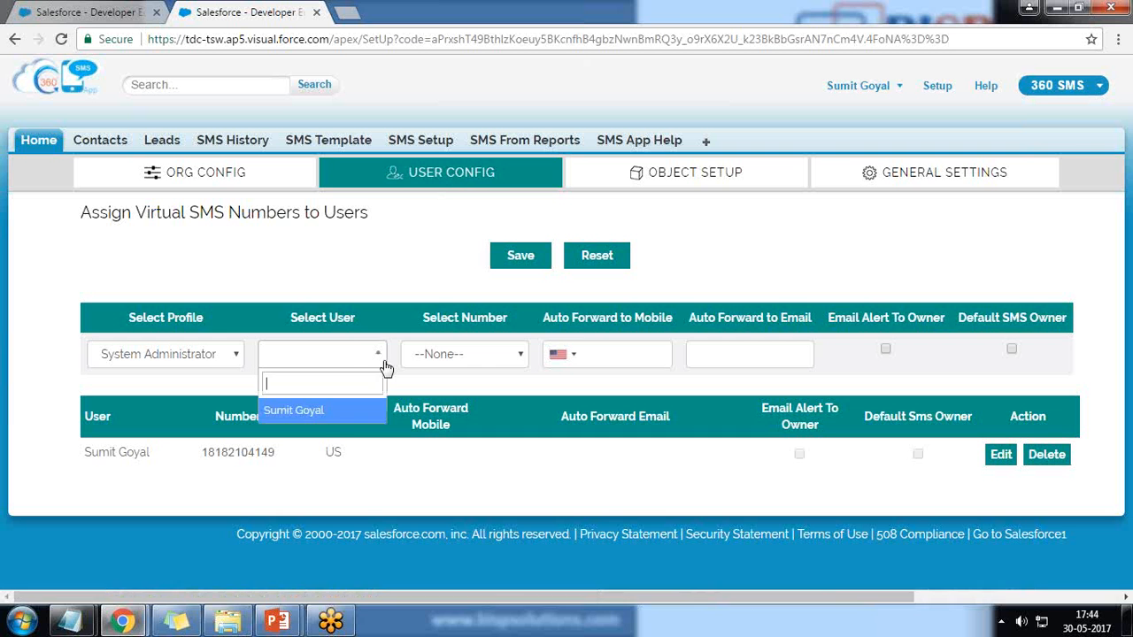
left_click(320, 413)
left_click(504, 359)
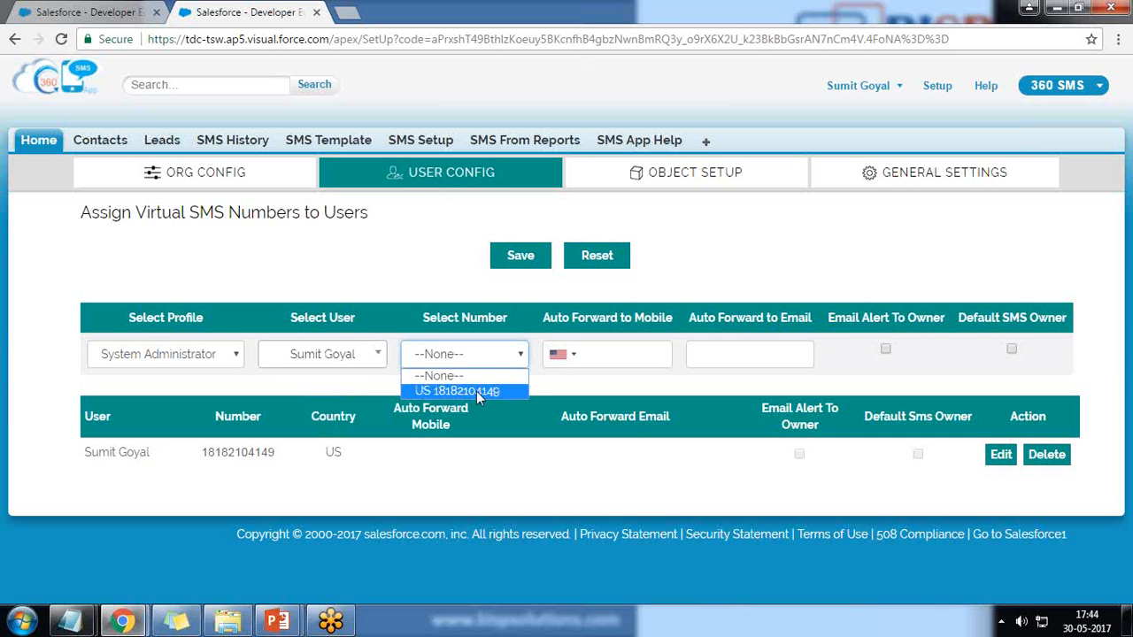
left_click(476, 392)
Enter the auto-forward mobile number and the forwarding e-mail address
left_click(590, 354)
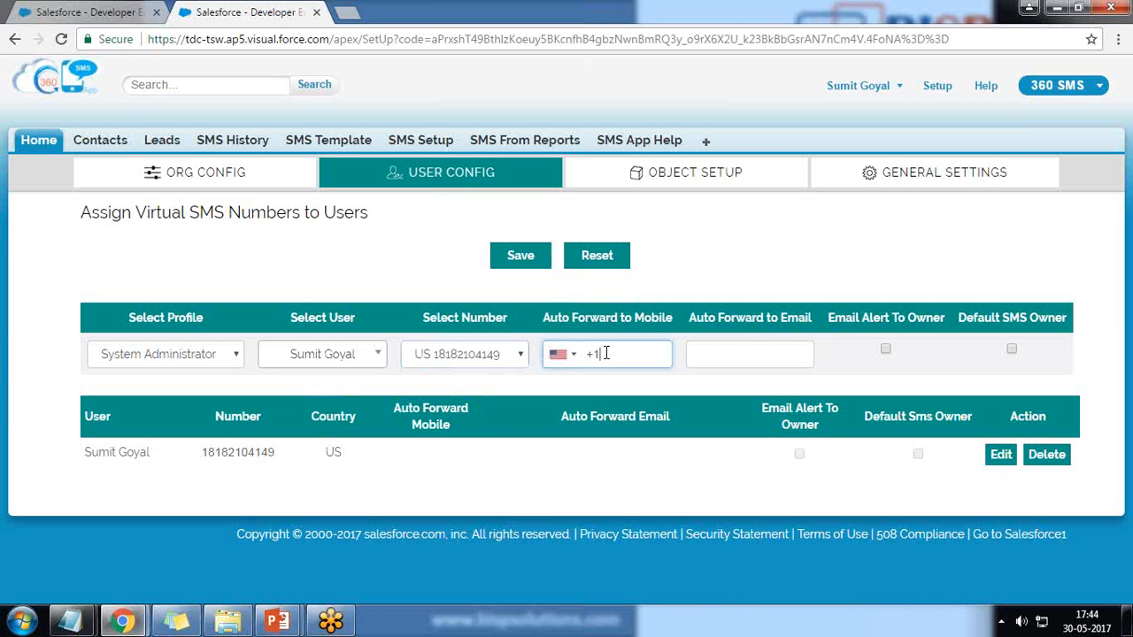
mouse_move(587, 325)
left_click(774, 343)
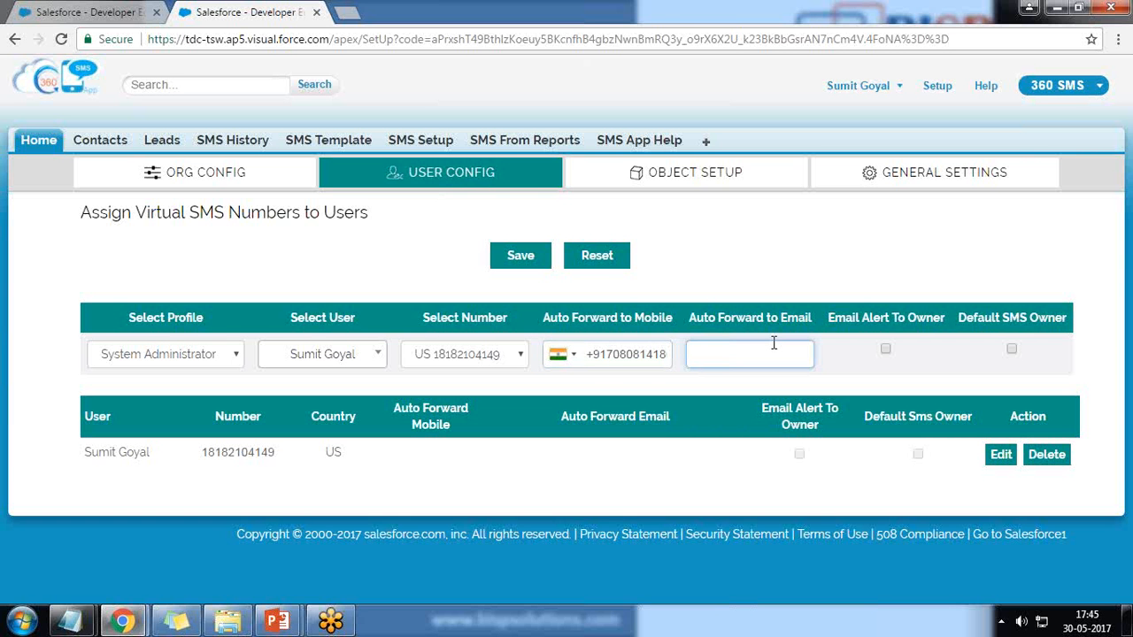
key("Tab")
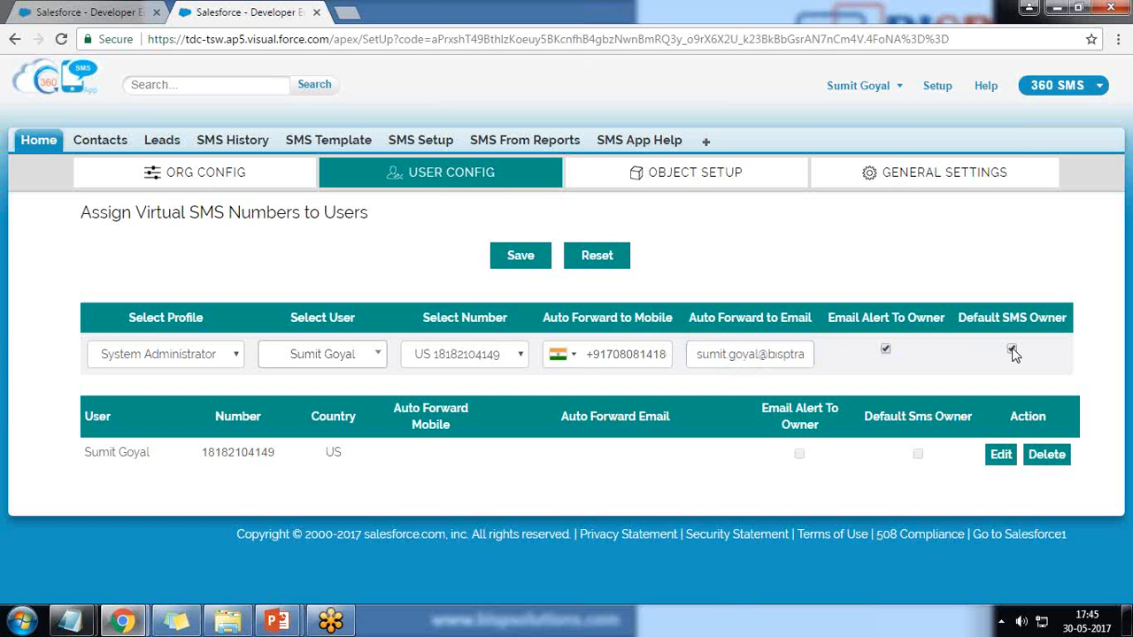
Save the user number assignment and dismiss the update confirmation
left_click(528, 256)
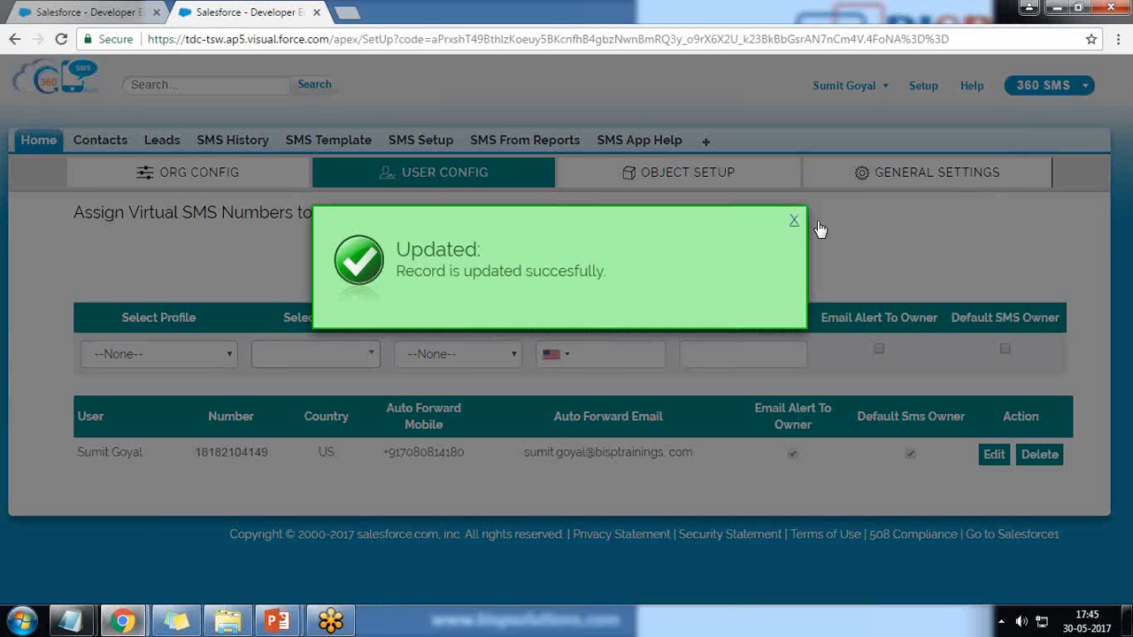
left_click(794, 221)
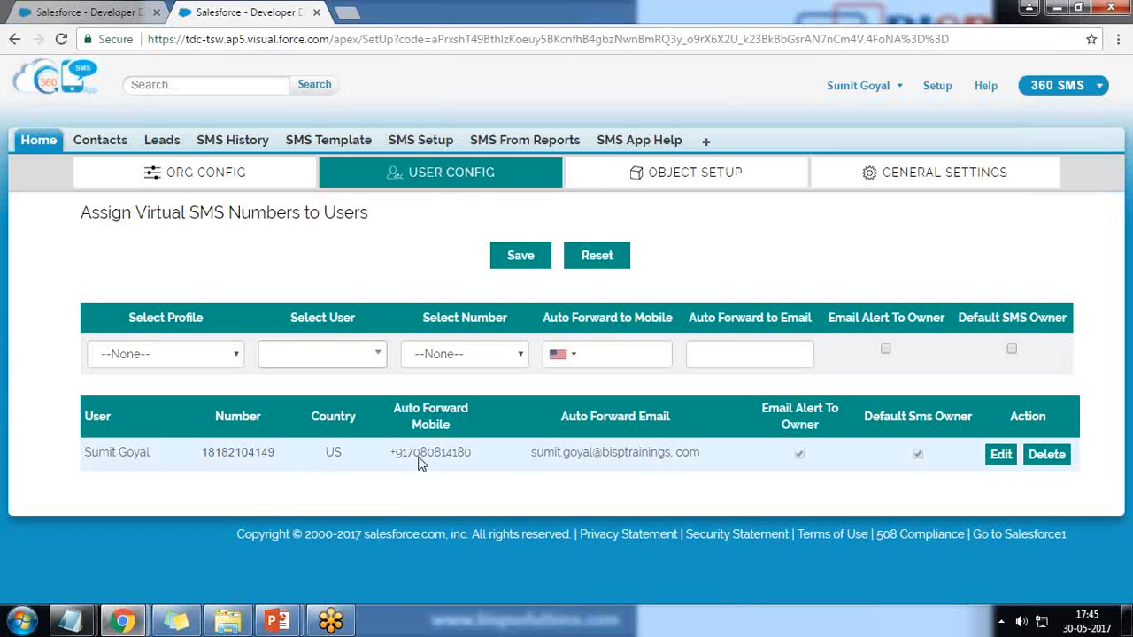
left_click(666, 197)
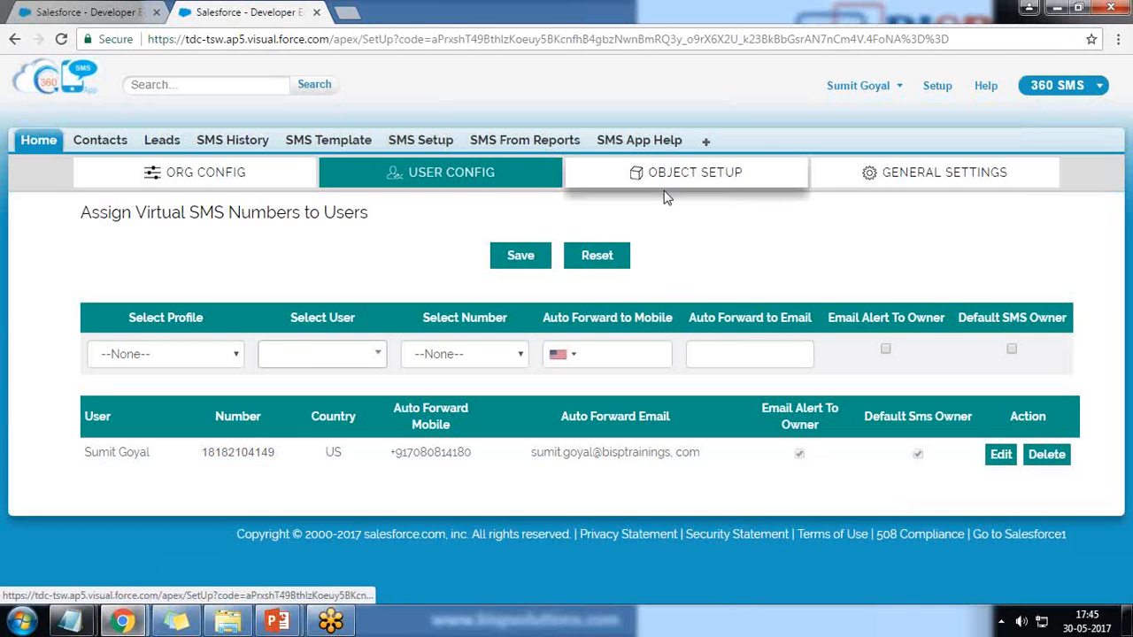
Review the Contact and Lead phone links in Object Setup, then open Contacts in the other tab
scroll(109, 318, "down", 1)
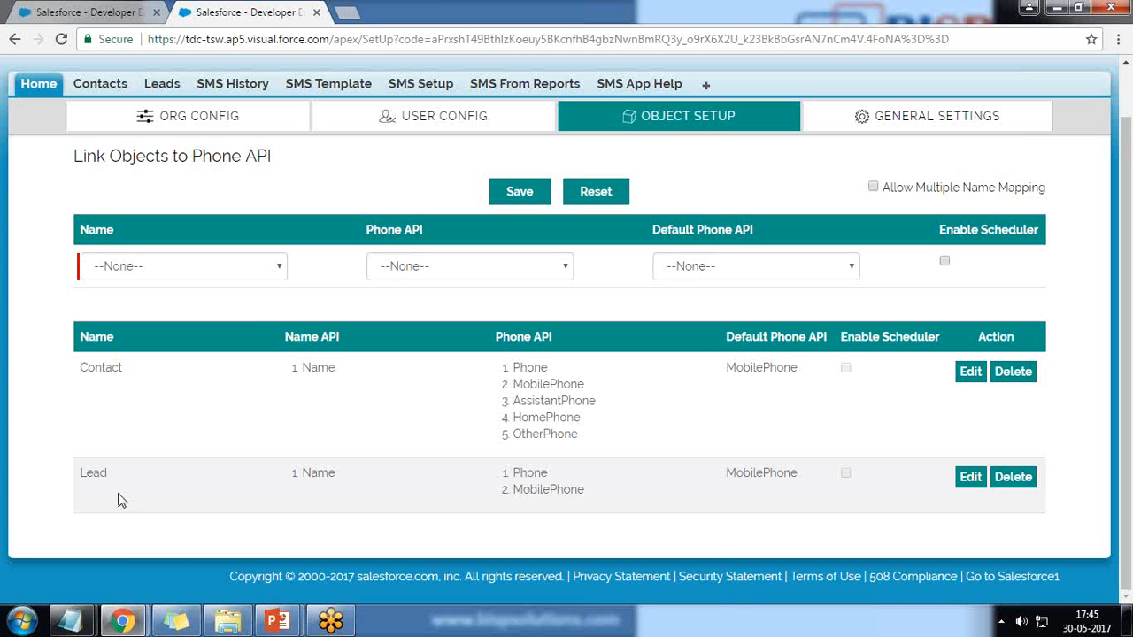
left_click(278, 269)
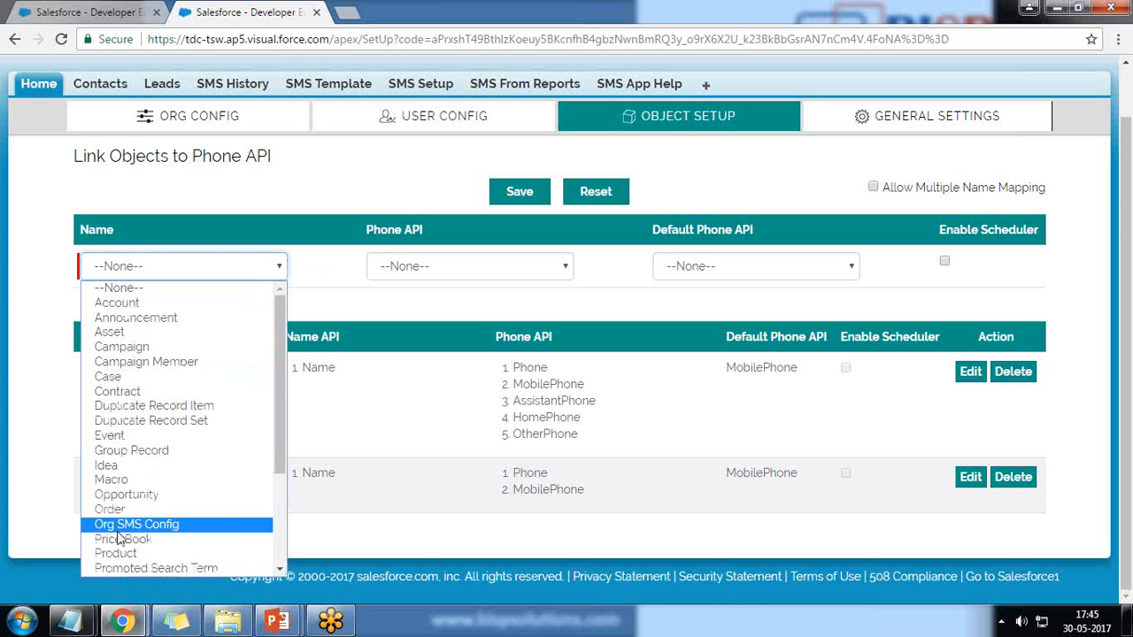
left_click(19, 451)
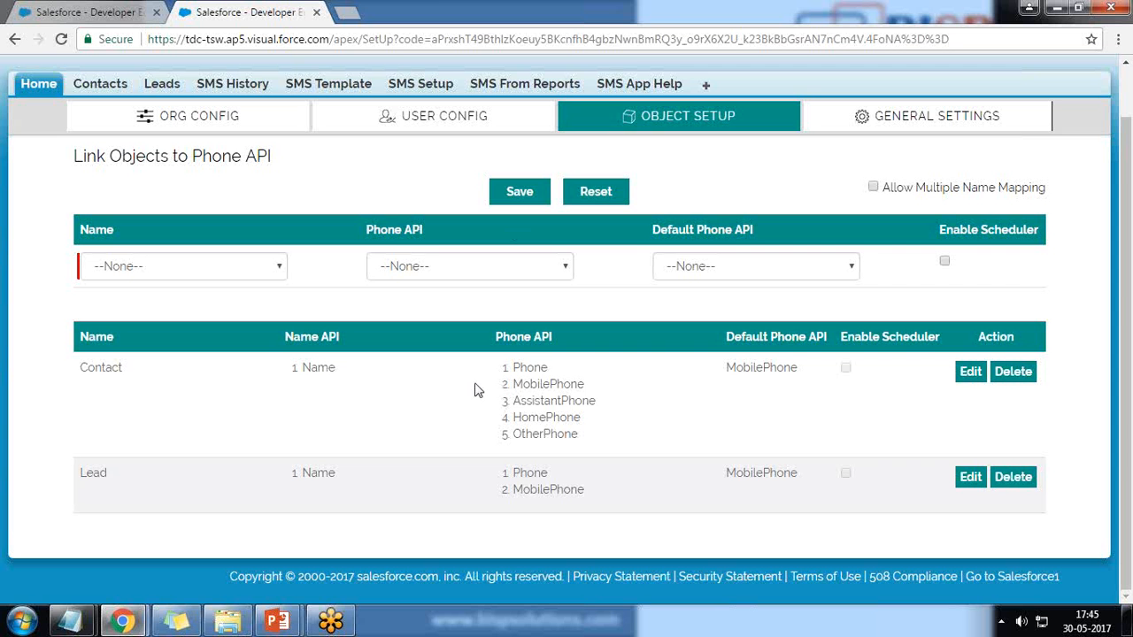
left_click(97, 15)
left_click(334, 147)
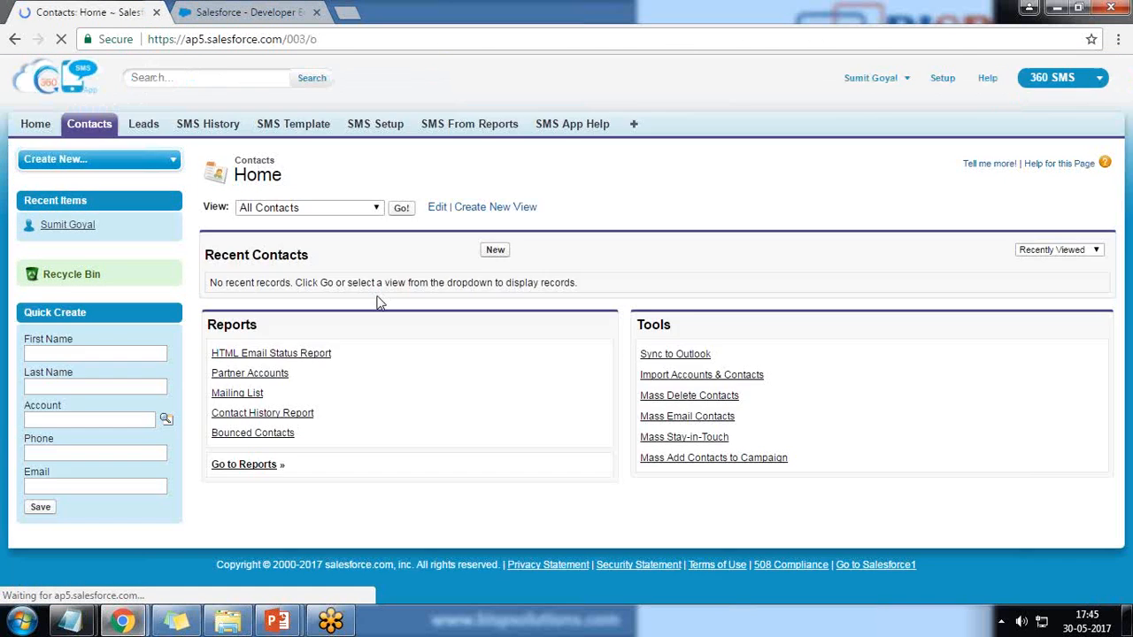
Go to Setup > Customize > Contacts > Page Layouts and edit Contact Layout
left_click(944, 80)
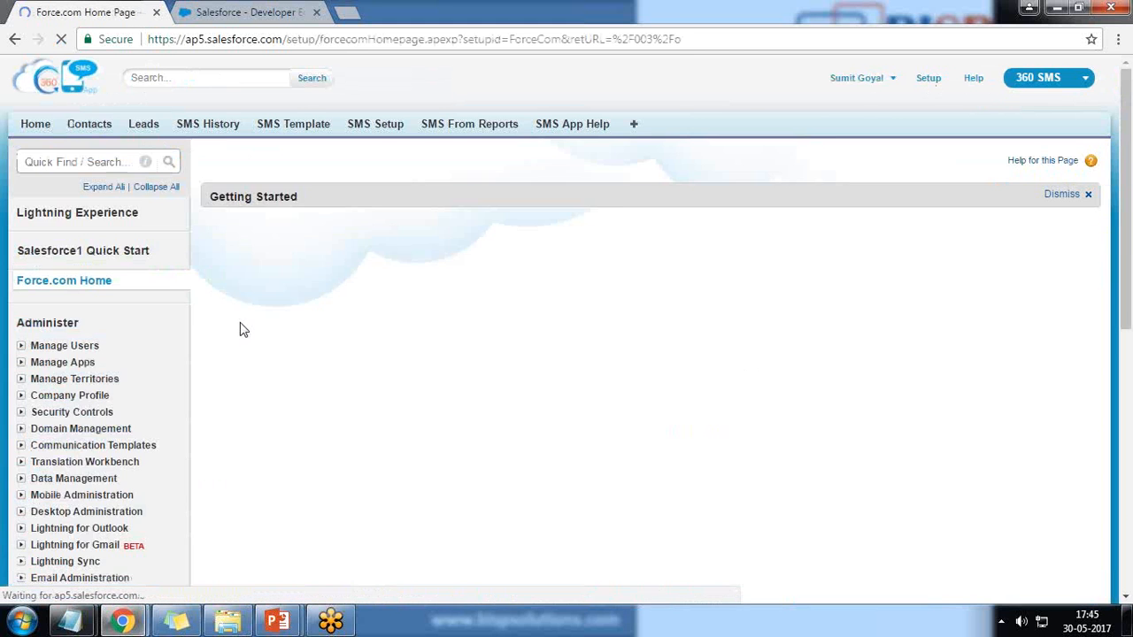
scroll(242, 327, "down", 2)
scroll(242, 327, "down", 3)
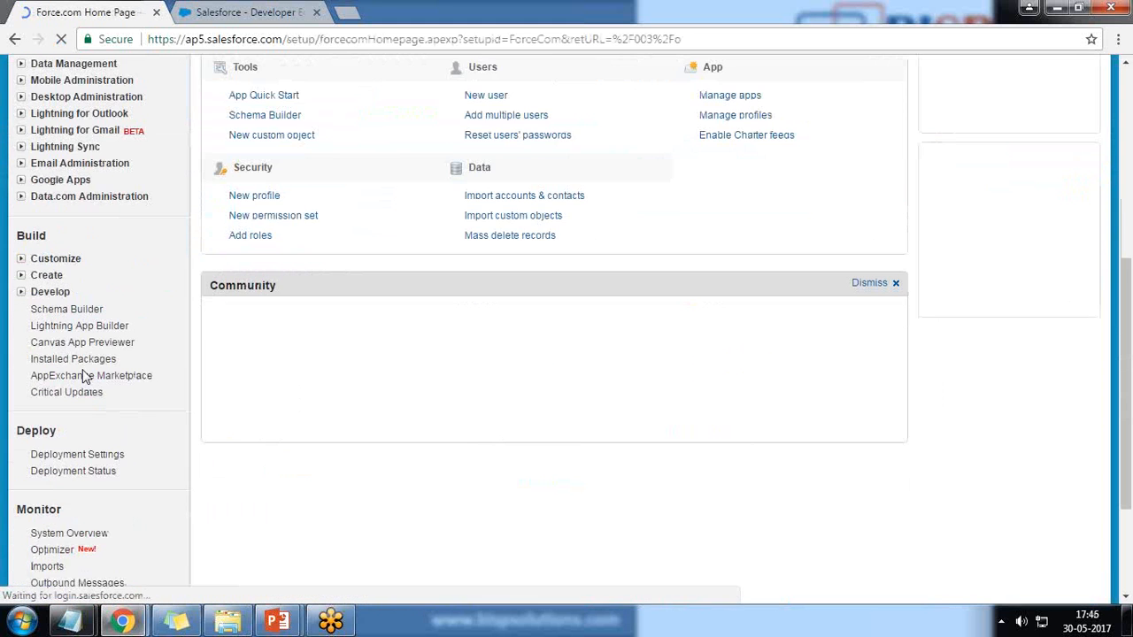
left_click(21, 259)
left_click(36, 391)
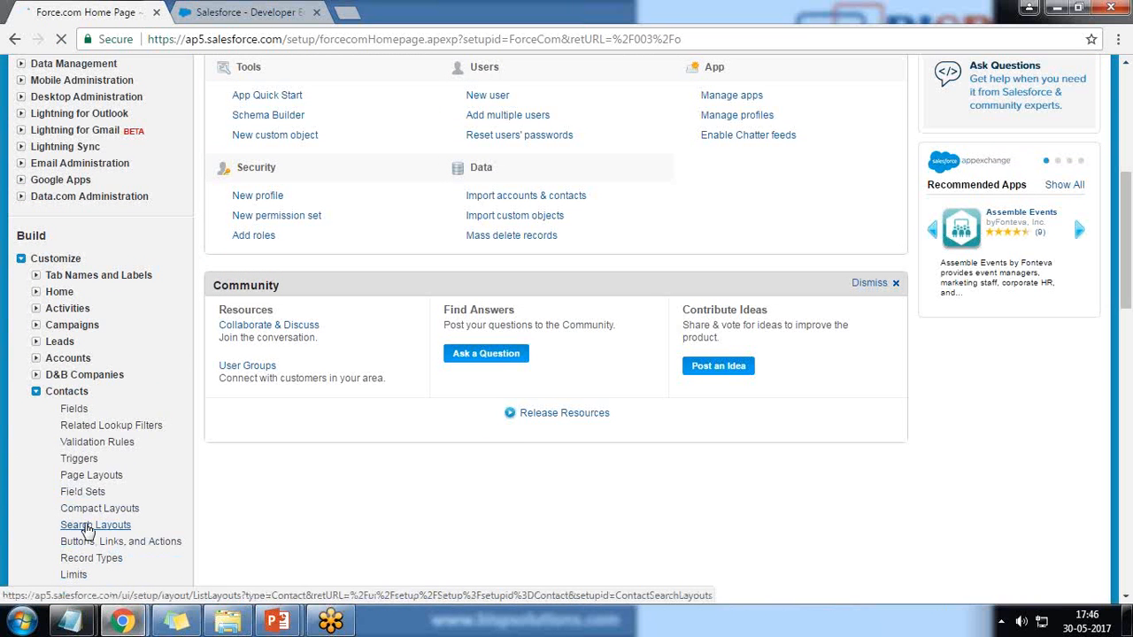
left_click(89, 478)
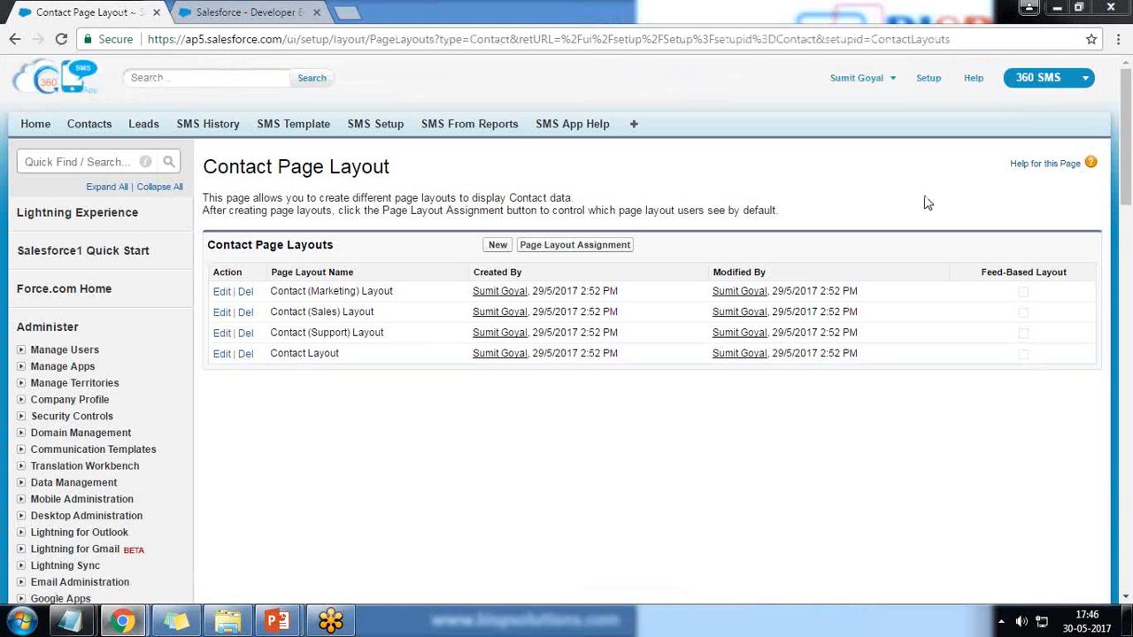
left_click(222, 354)
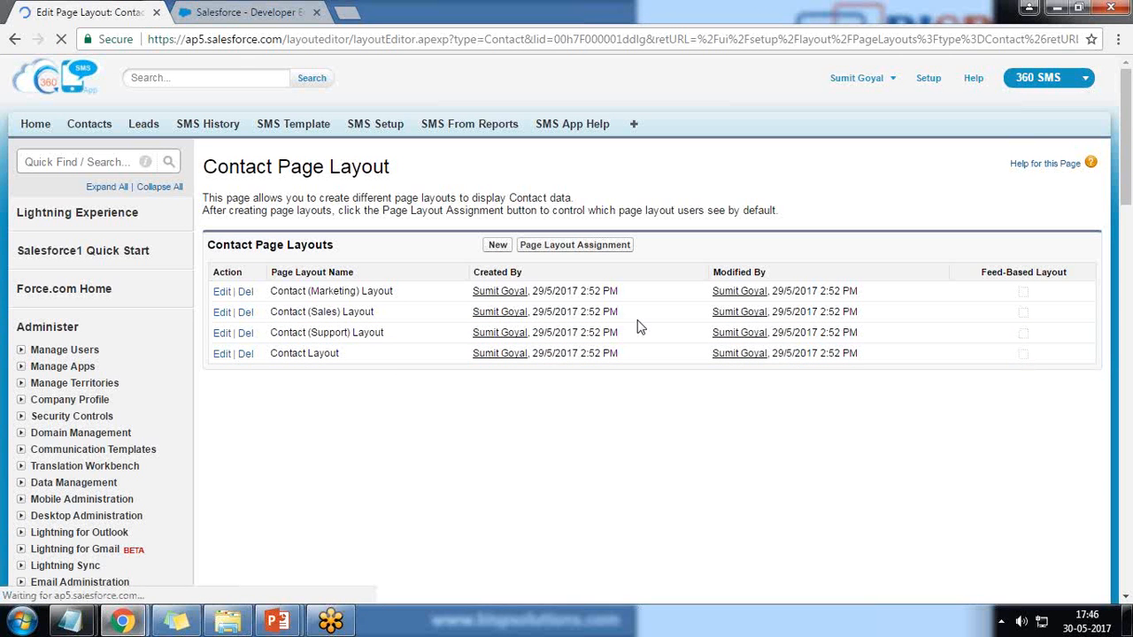
Drag the Send SMS button from the Buttons palette into Contact Detail's Custom Buttons
scroll(641, 328, "down", 2)
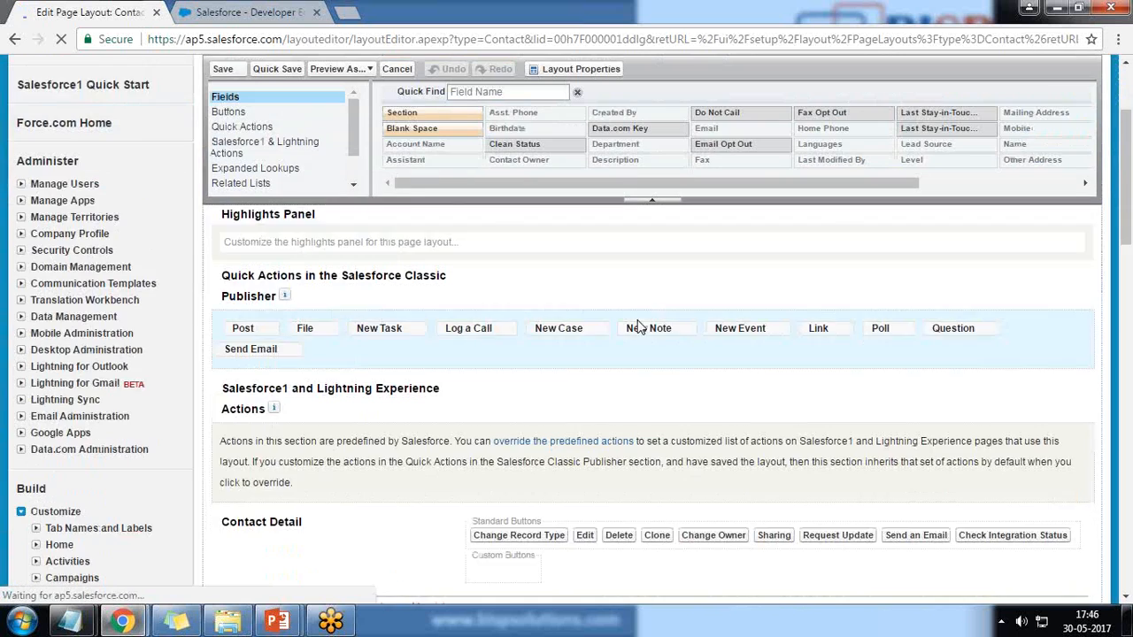
scroll(641, 327, "down", 4)
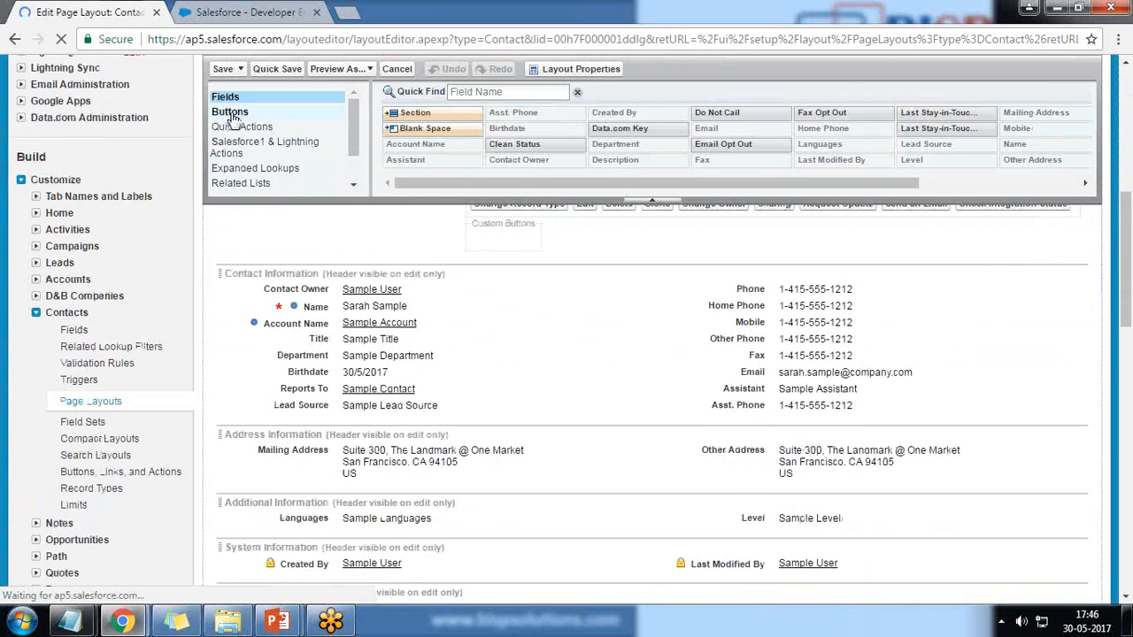
left_click(232, 118)
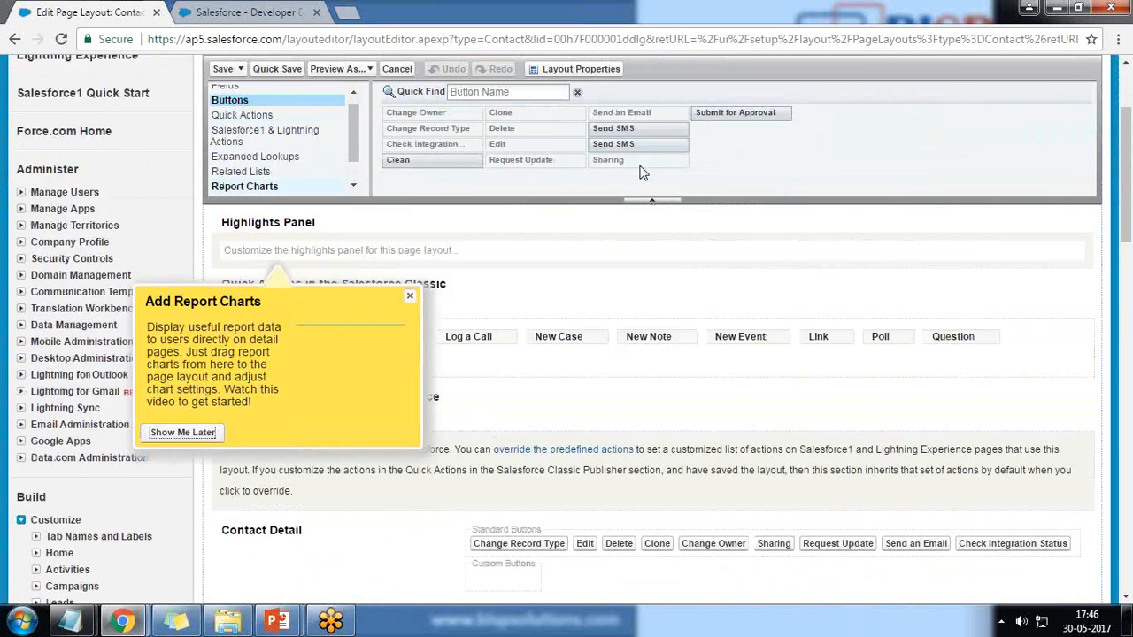
scroll(643, 172, "up", 1)
left_click(1080, 7)
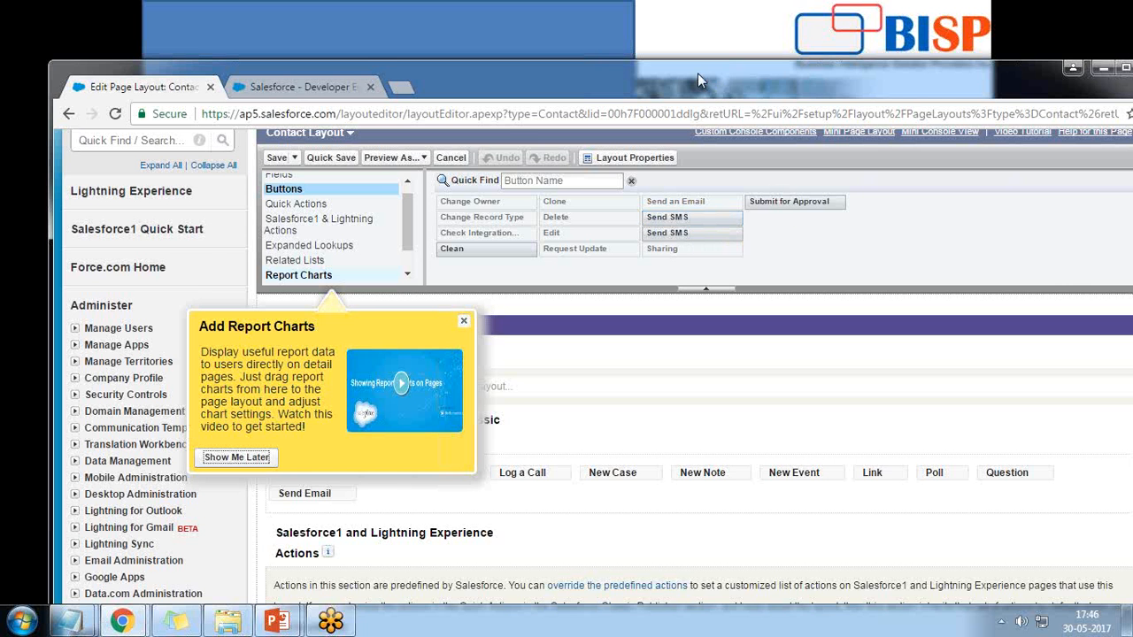
left_click_drag(698, 72, 731, 24)
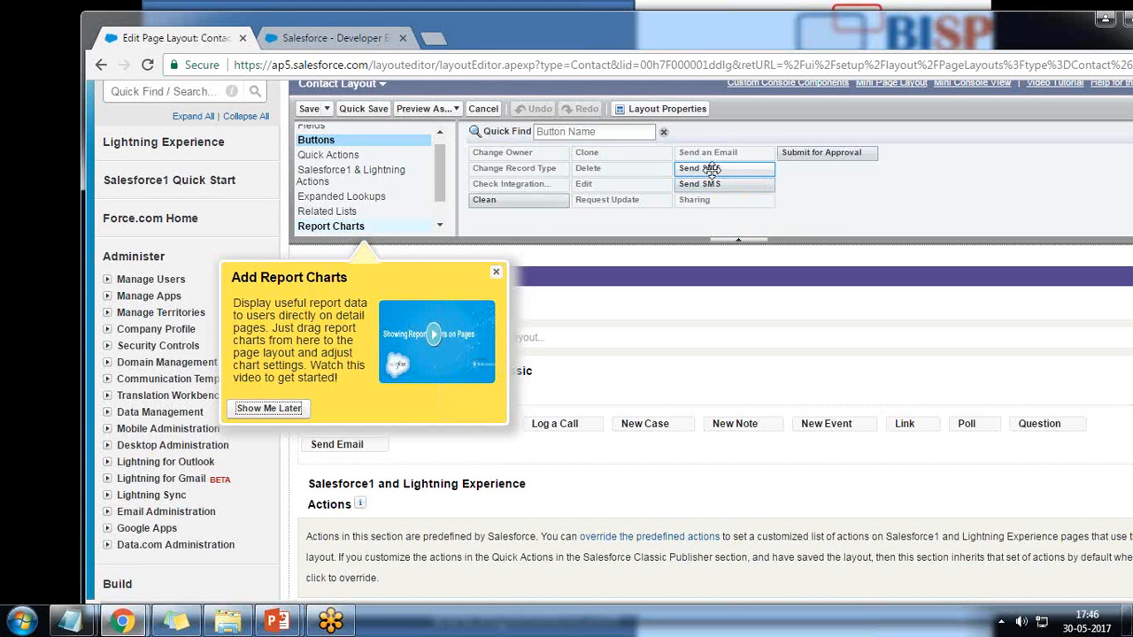
double_click(700, 36)
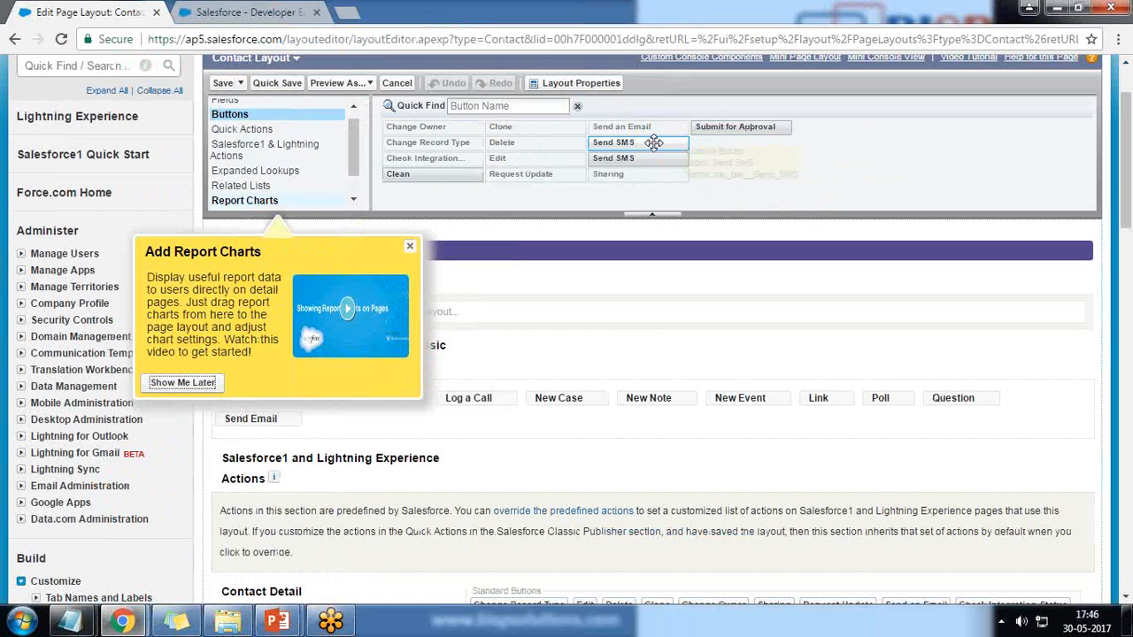
left_click_drag(650, 143, 504, 575)
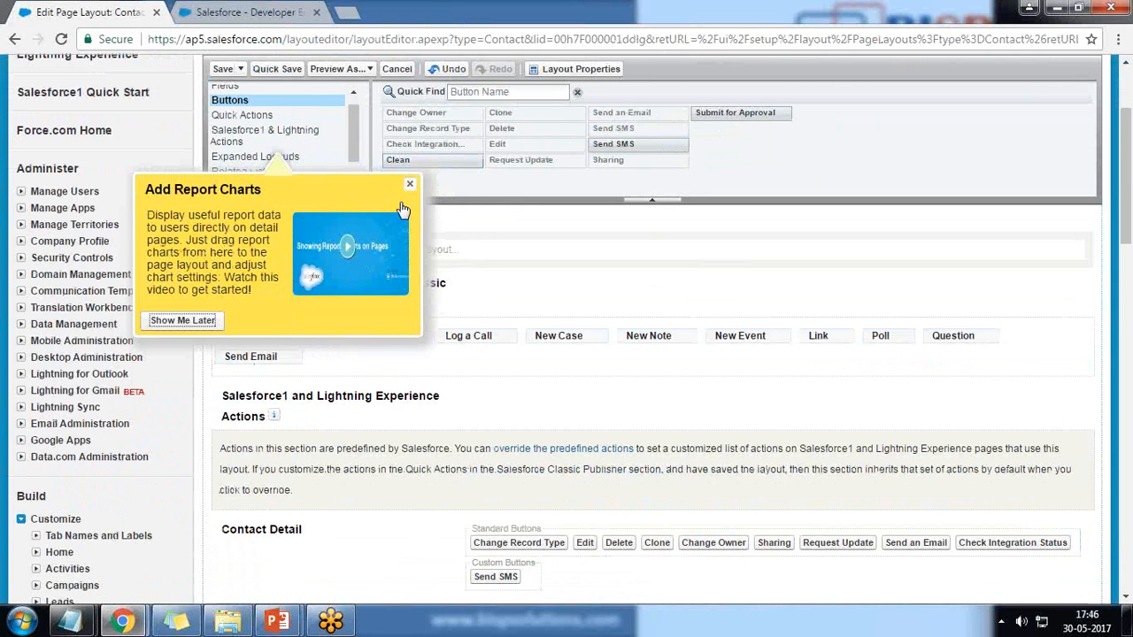
scroll(651, 430, "down", 4)
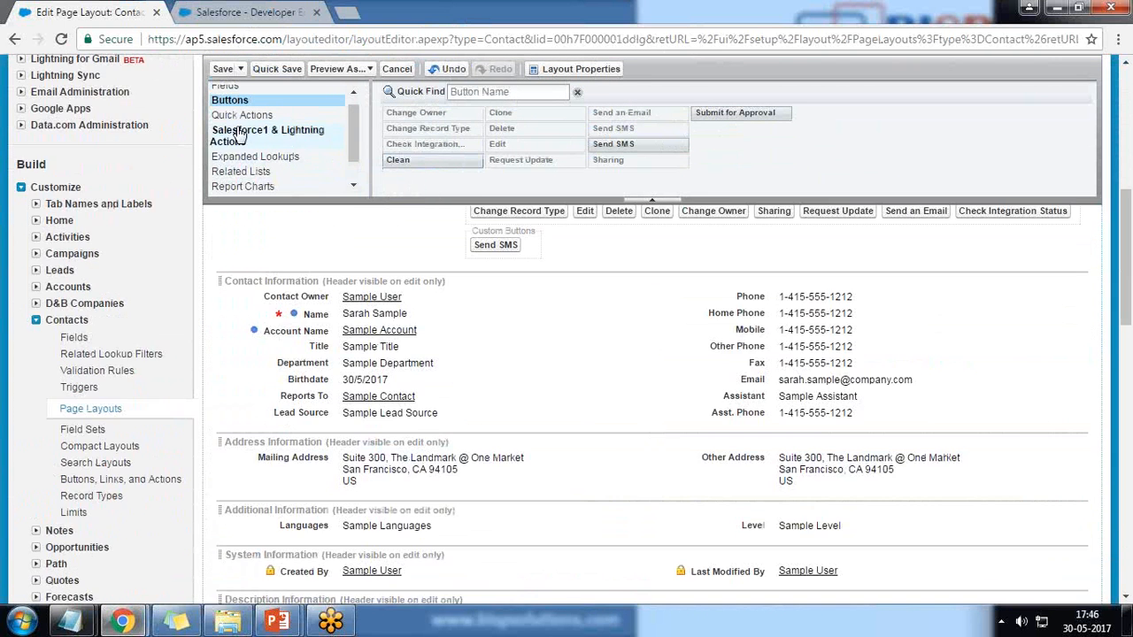
Drag the SMS History and Scheduled SMS related lists to just below Open Activities
left_click(244, 173)
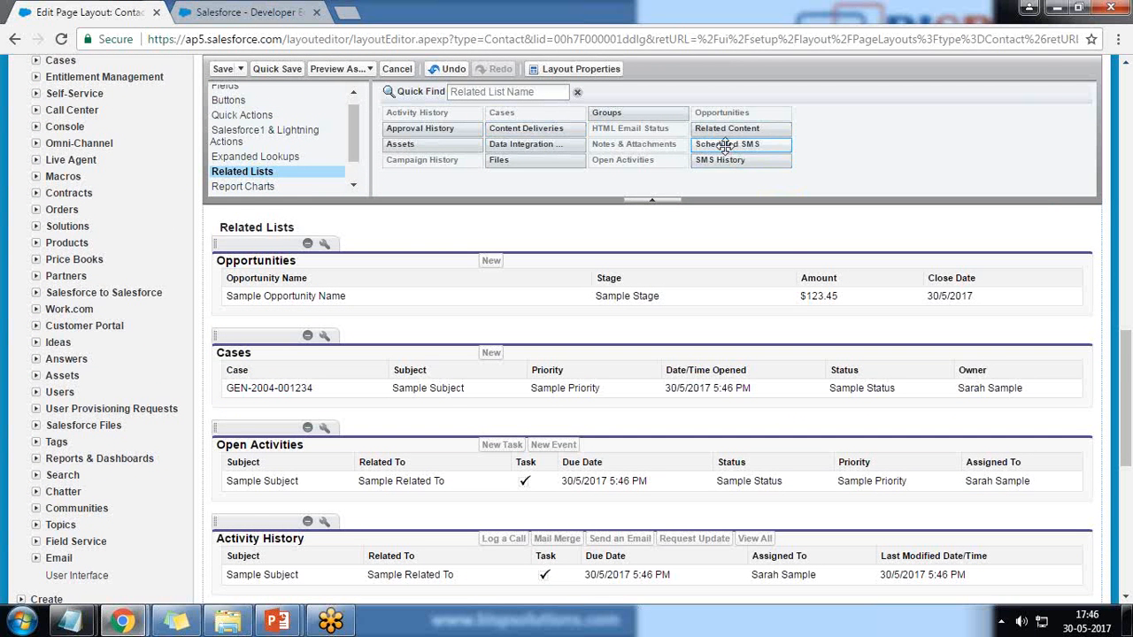
scroll(726, 149, "down", 2)
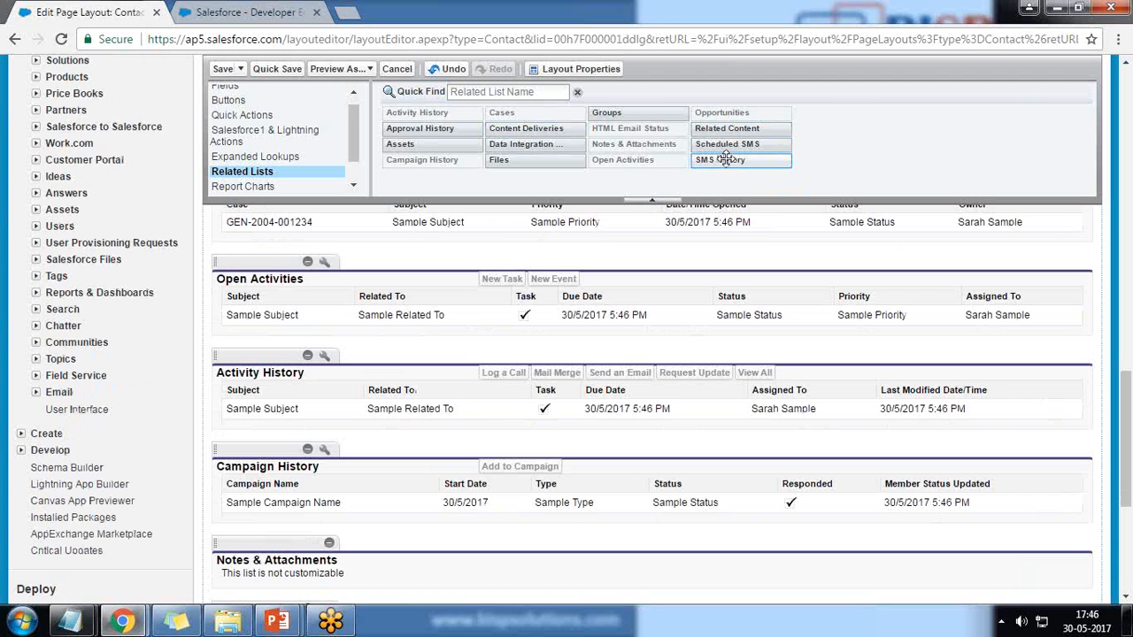
left_click_drag(724, 159, 265, 349)
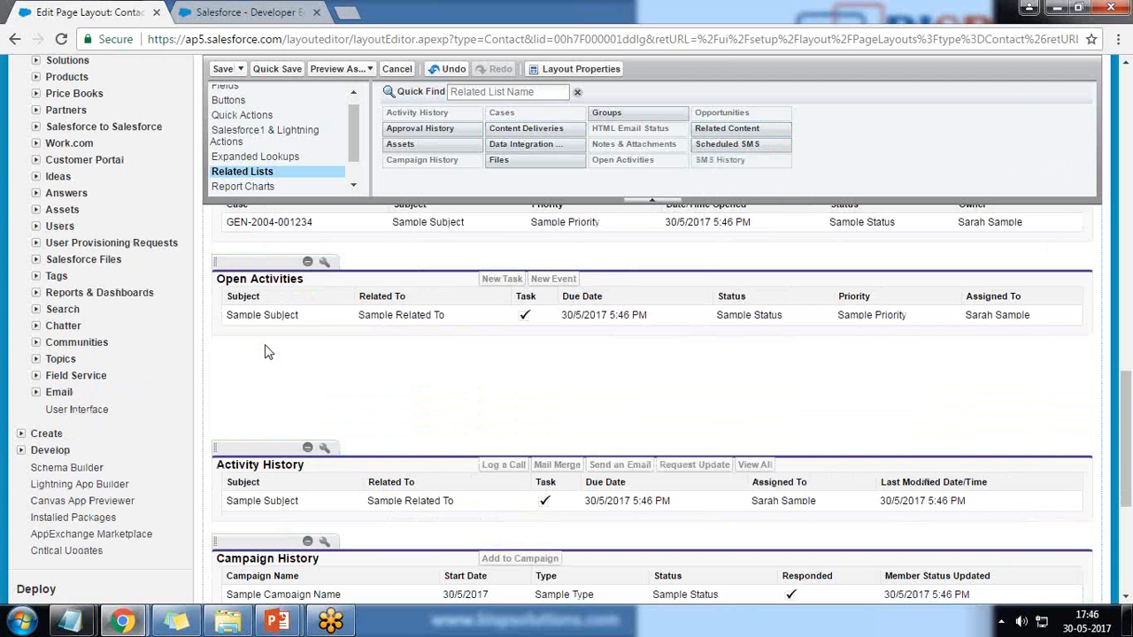
left_click_drag(734, 144, 314, 409)
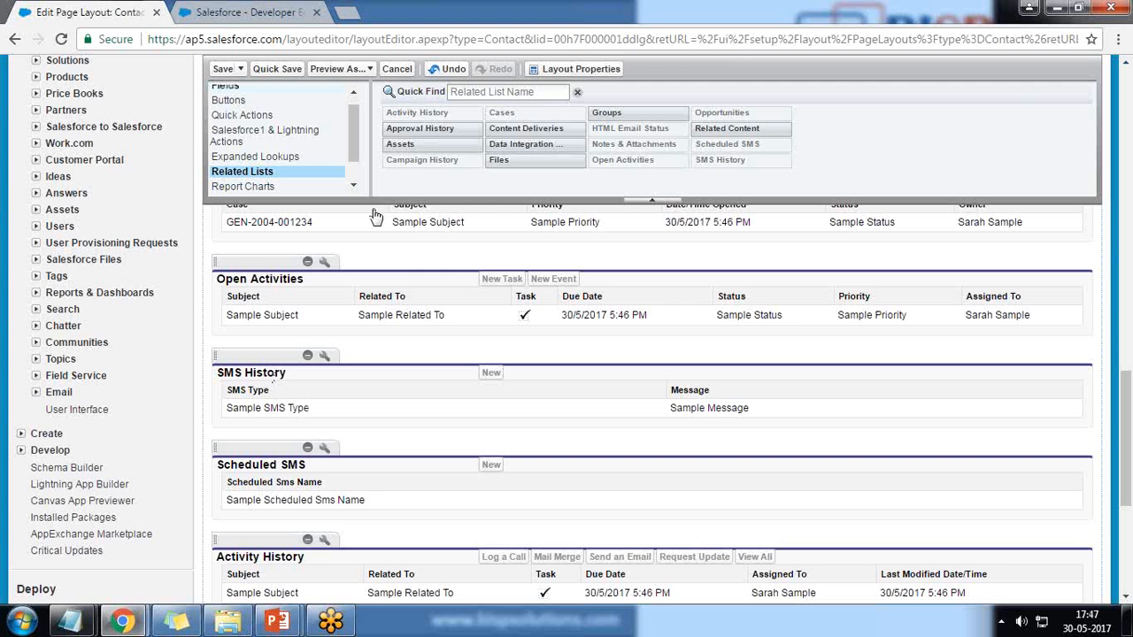
Save the Contact Layout and confirm overwriting users' related list customizations
left_click(222, 70)
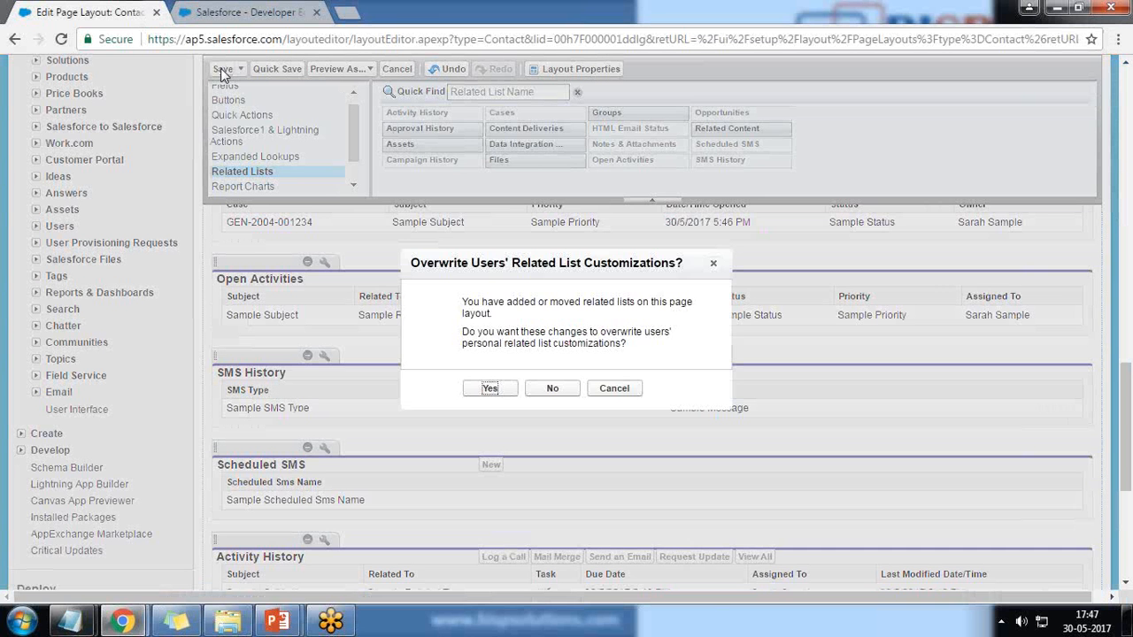
left_click(489, 389)
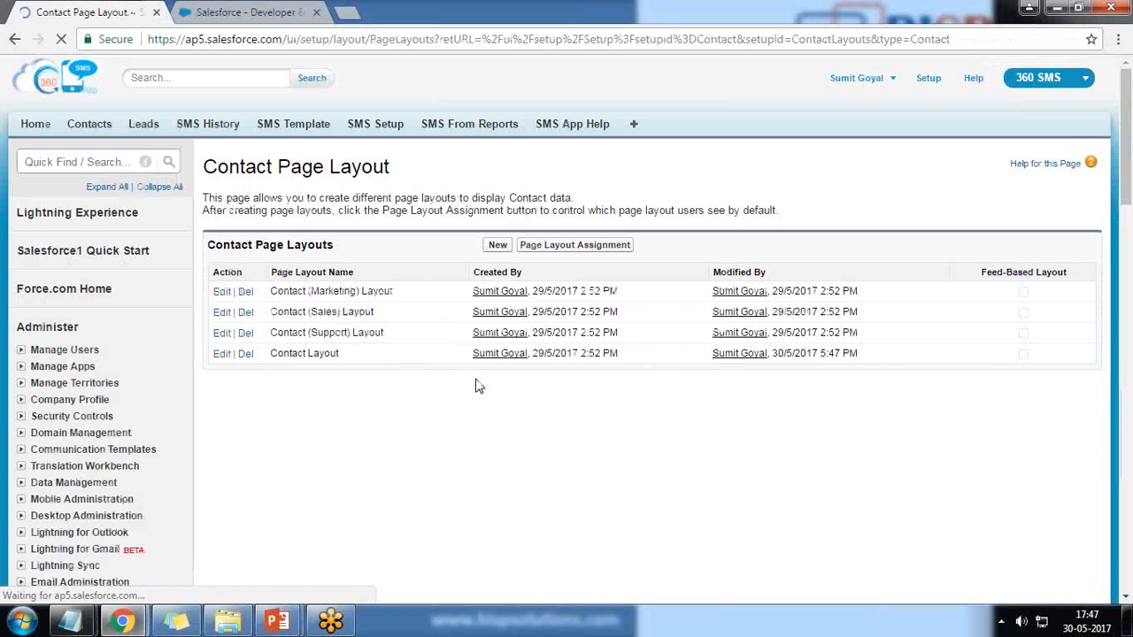
Start a new contact and fill in the contact's first and last name
left_click(90, 129)
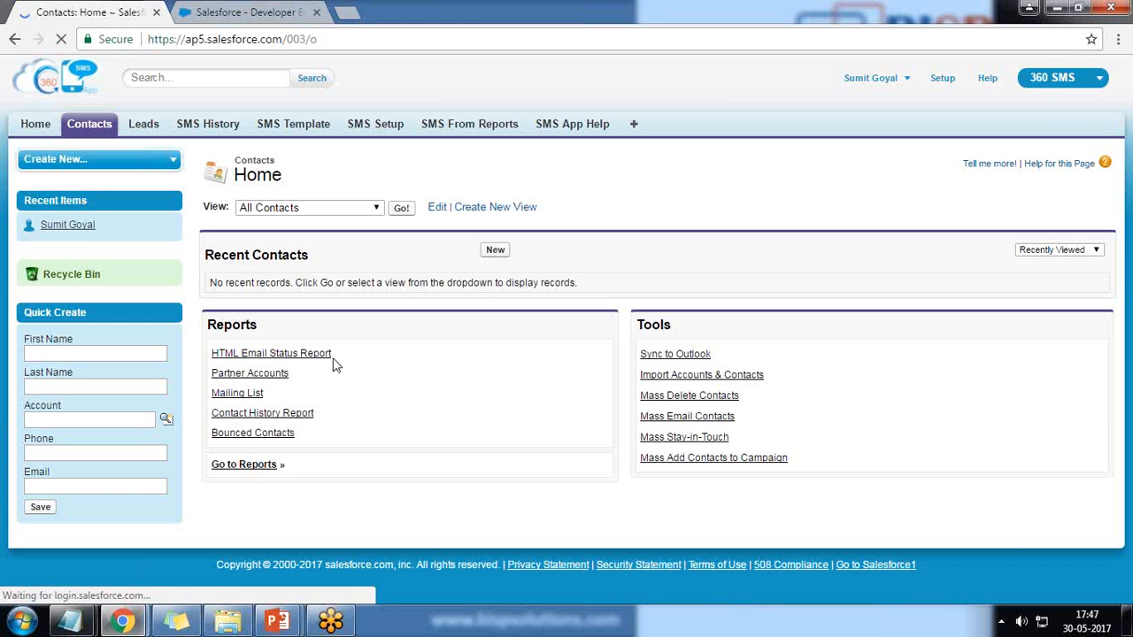
left_click(495, 250)
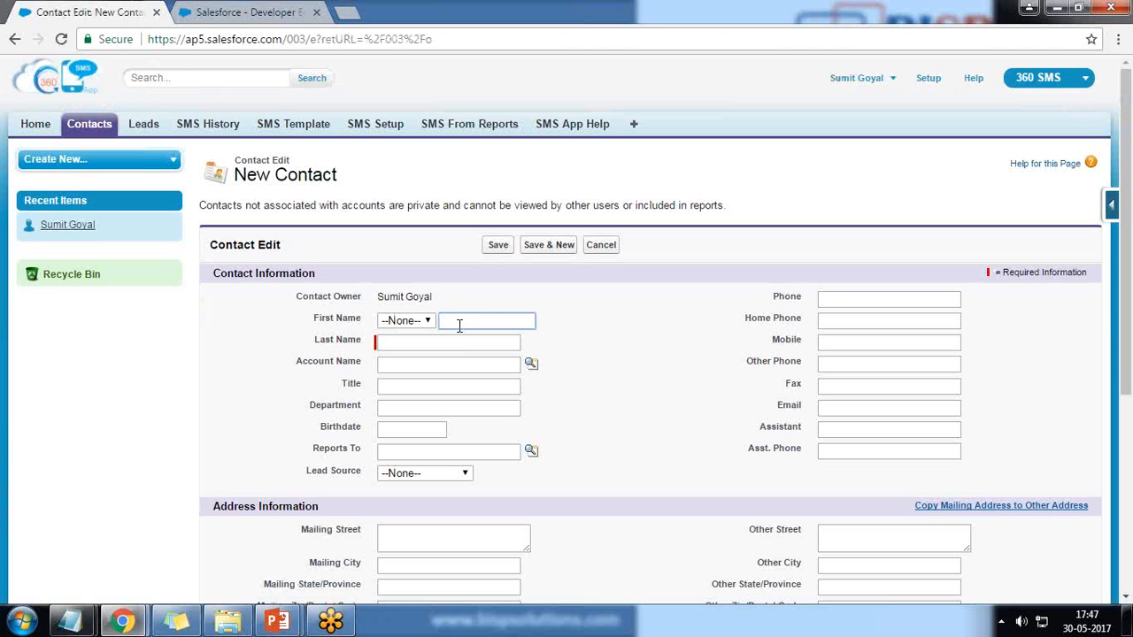
key("Tab")
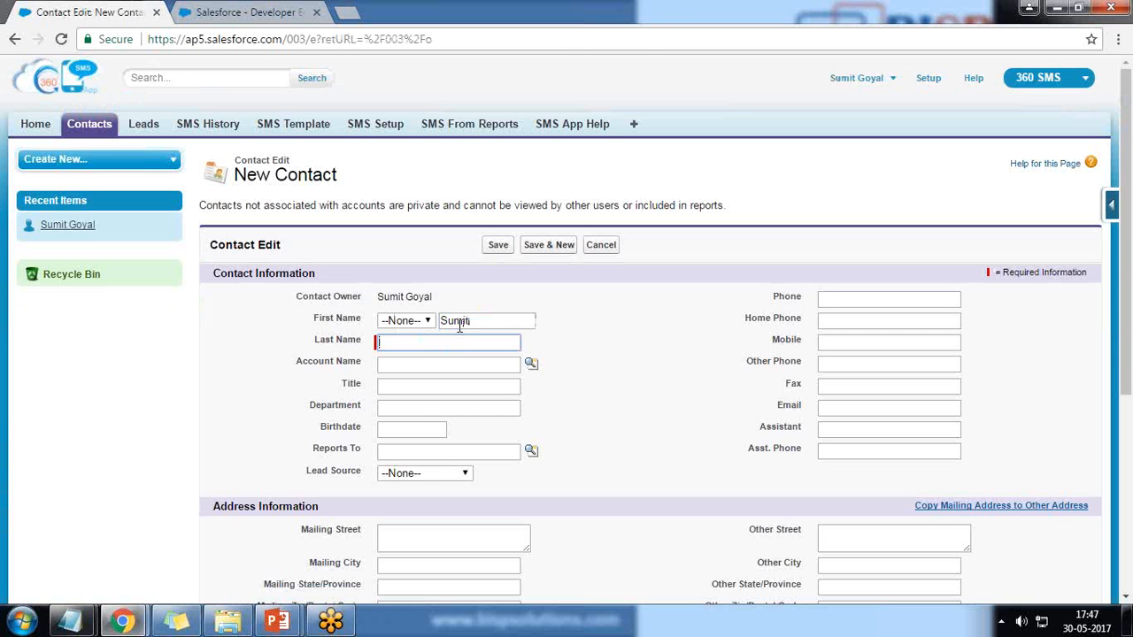
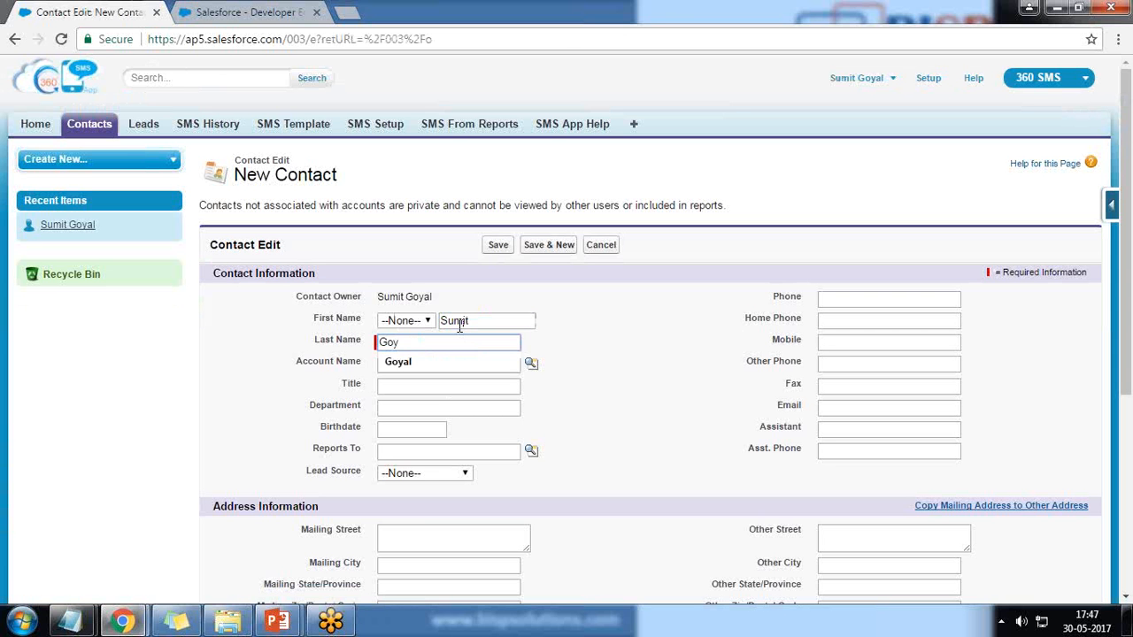
key("Tab")
Enter the same suggested number in both the Phone and Mobile fields
left_click(921, 301)
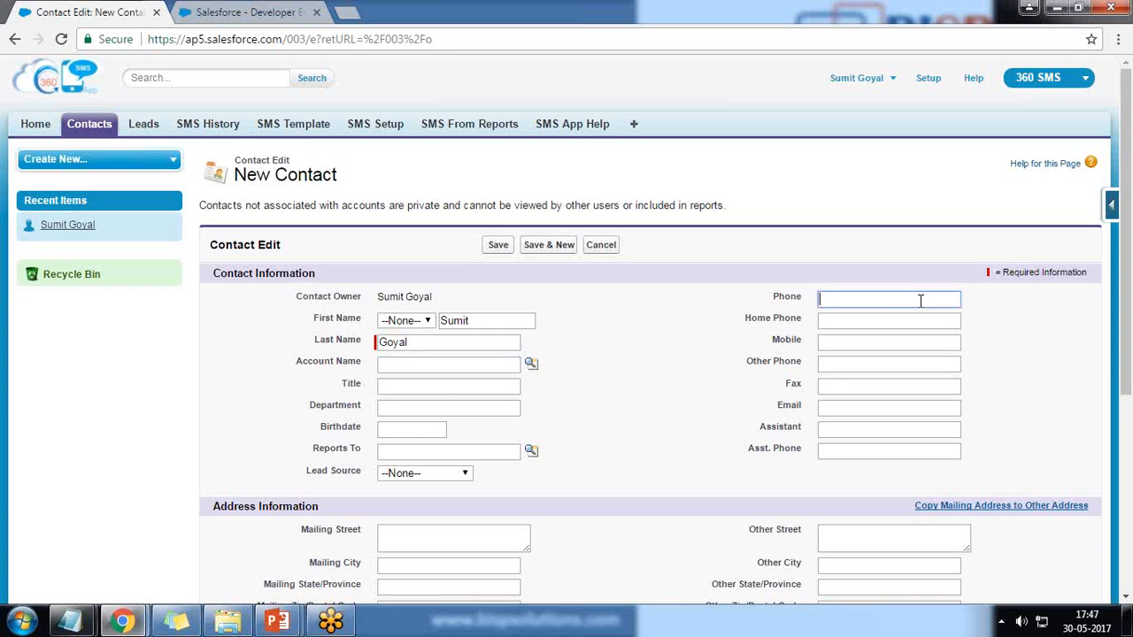
type("+91")
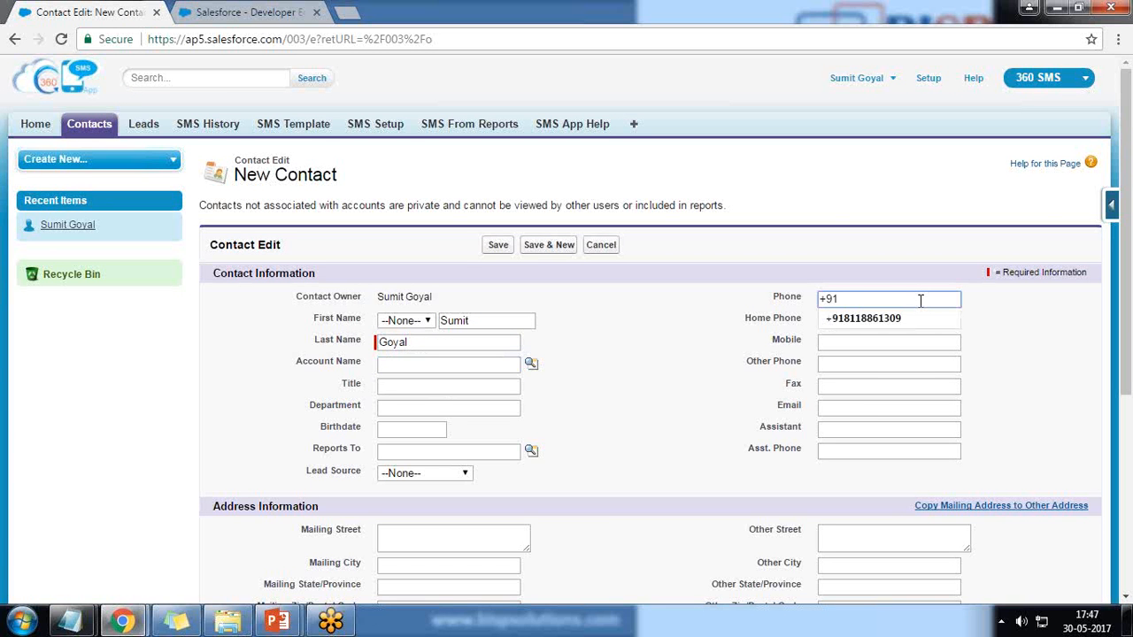
key("Down")
key("Return")
key("Tab")
key("Tab")
type("+")
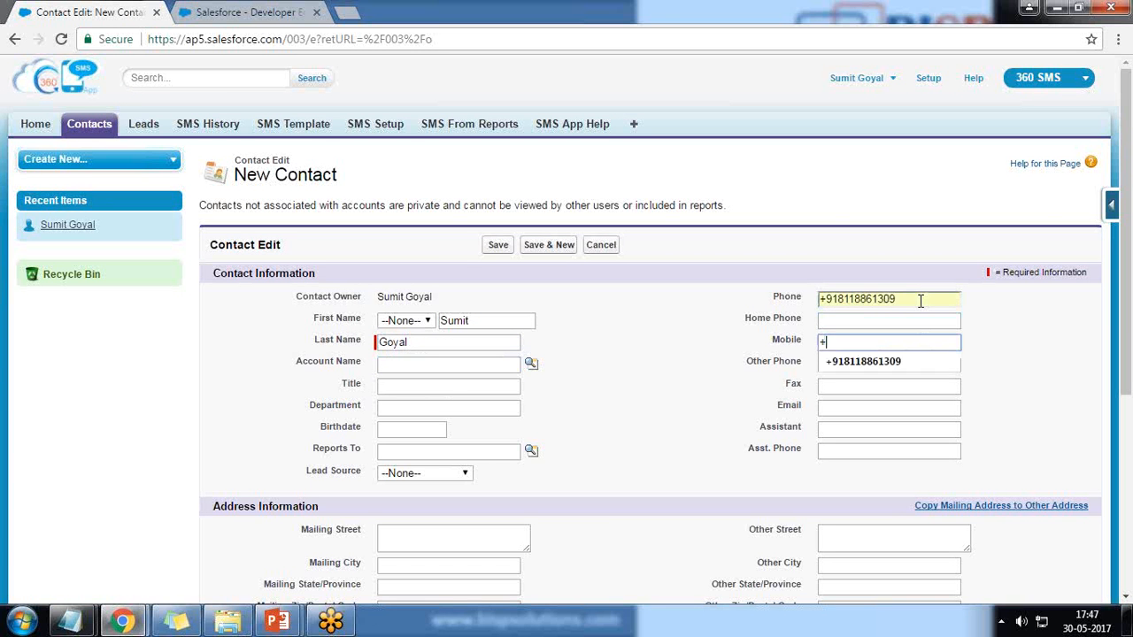
key("Down")
key("Return")
key("Tab")
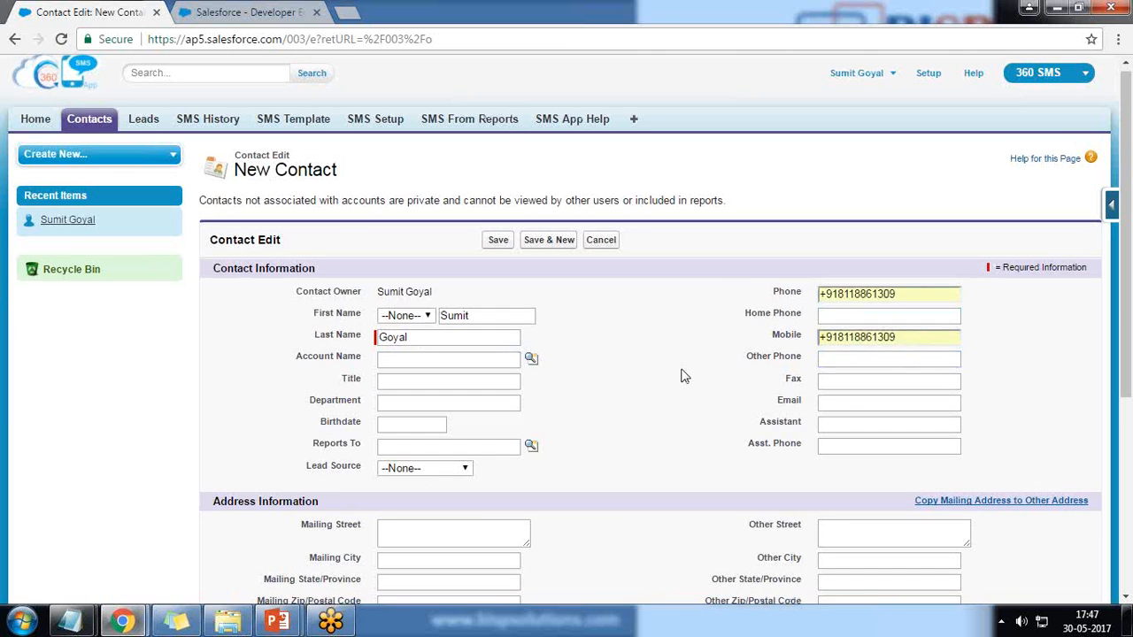
scroll(683, 375, "down", 4)
Save the contact, check its SMS History and Scheduled SMS lists and the scheduling instructions
left_click(502, 523)
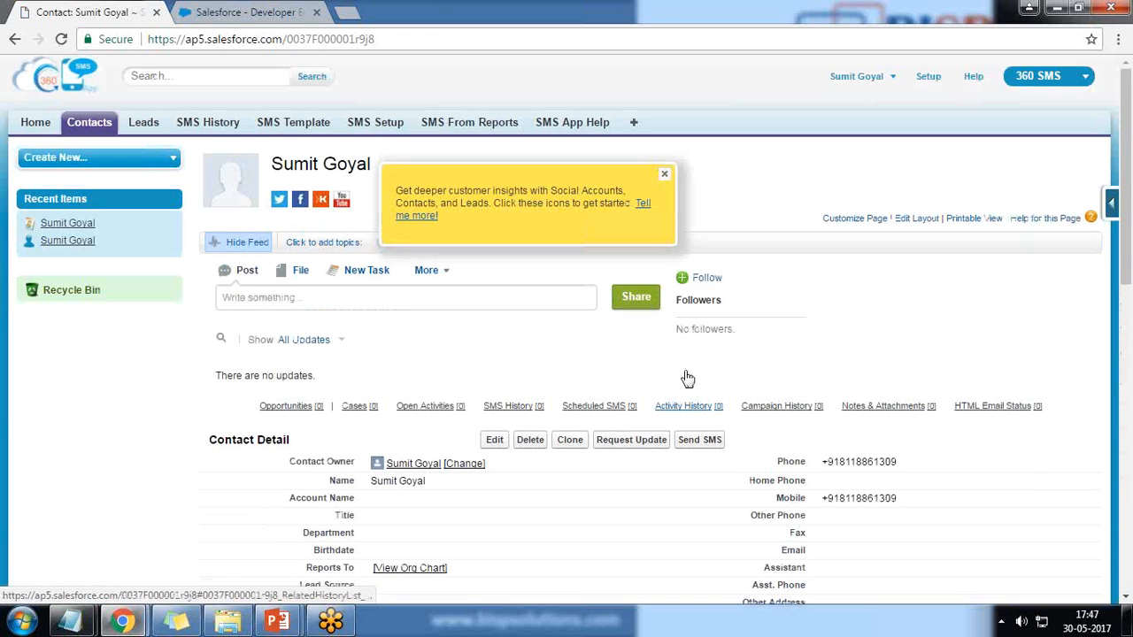
left_click(664, 175)
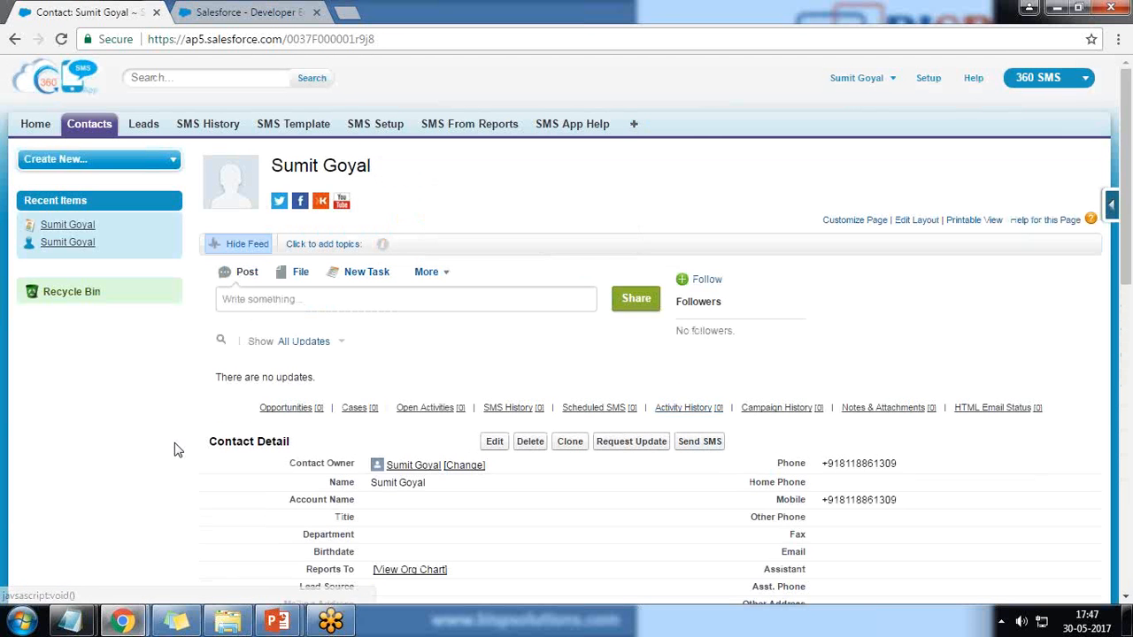
scroll(177, 443, "down", 10)
left_click_drag(229, 339, 298, 335)
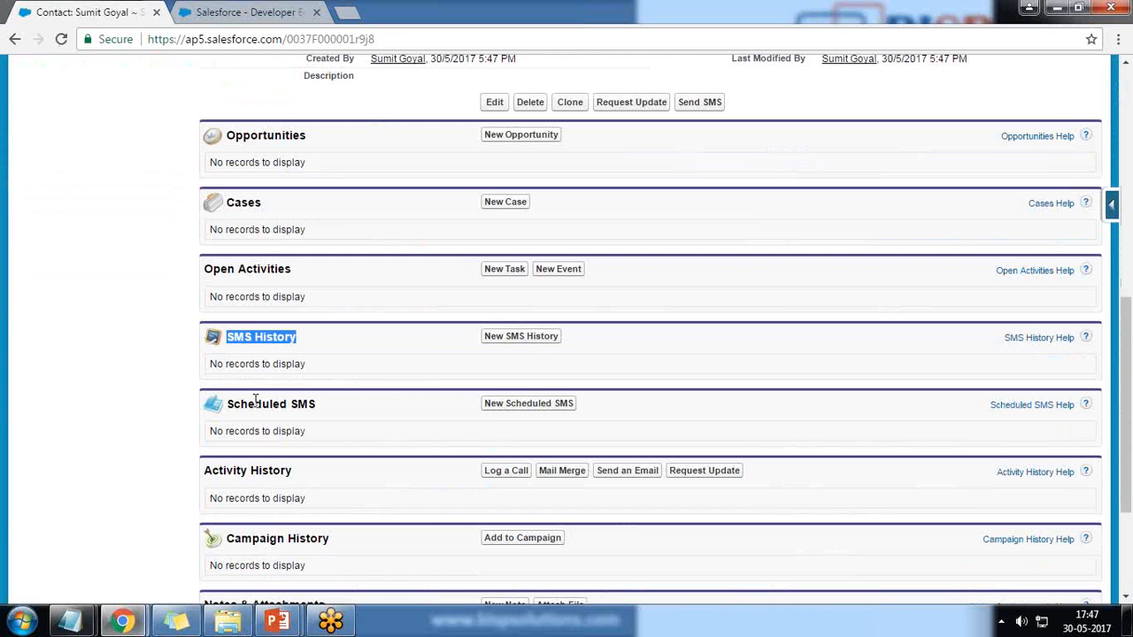
left_click_drag(233, 404, 312, 404)
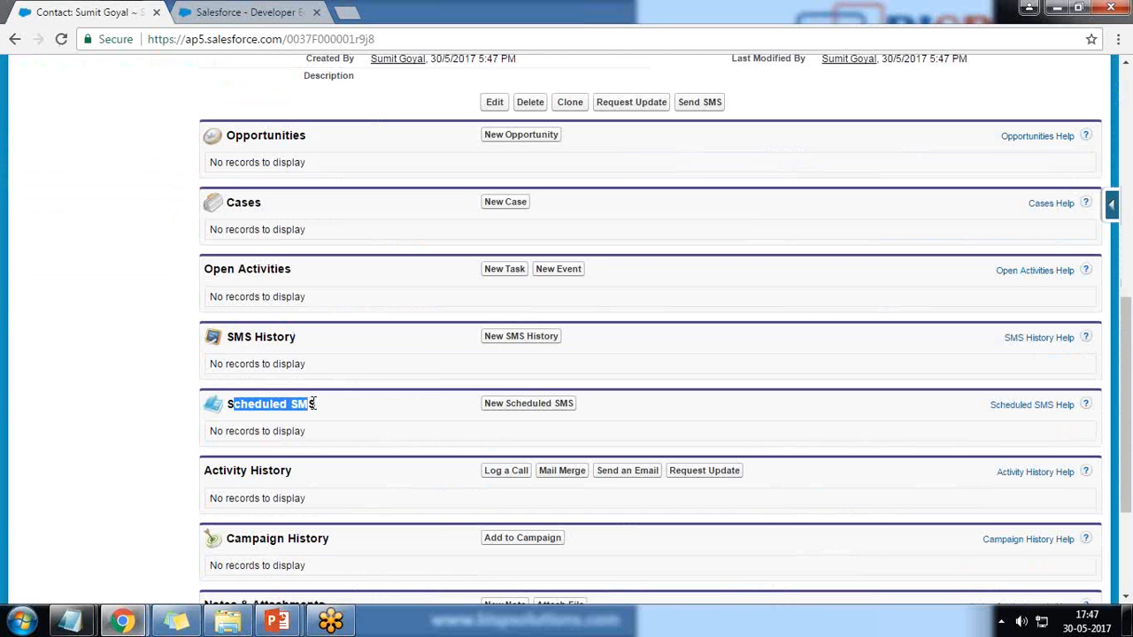
left_click(509, 412)
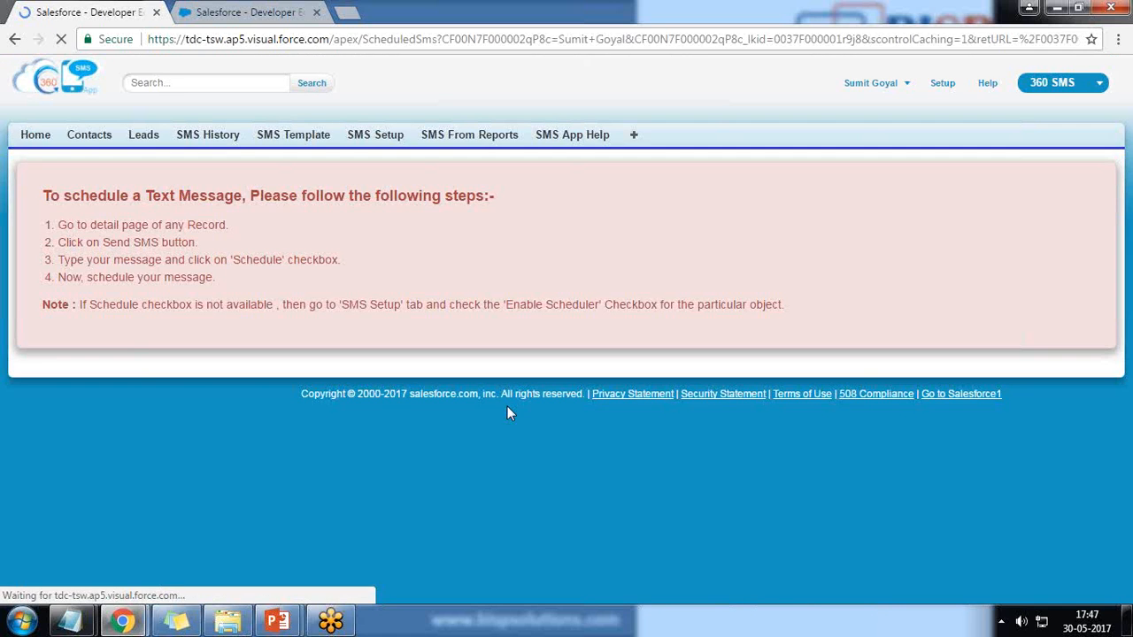
left_click_drag(54, 196, 377, 199)
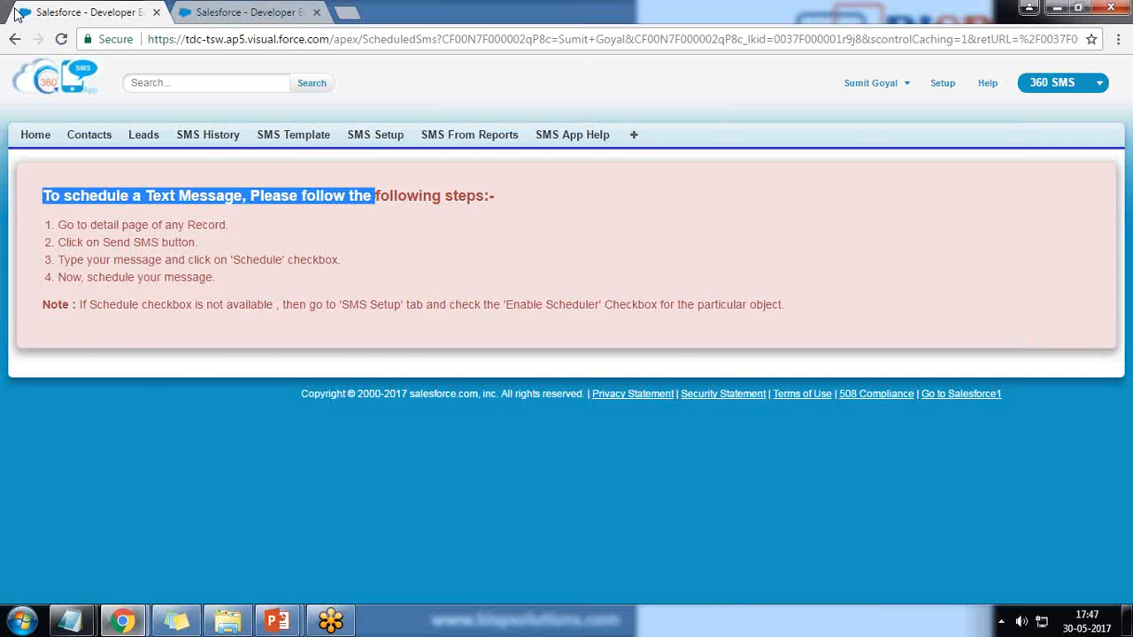
left_click(15, 39)
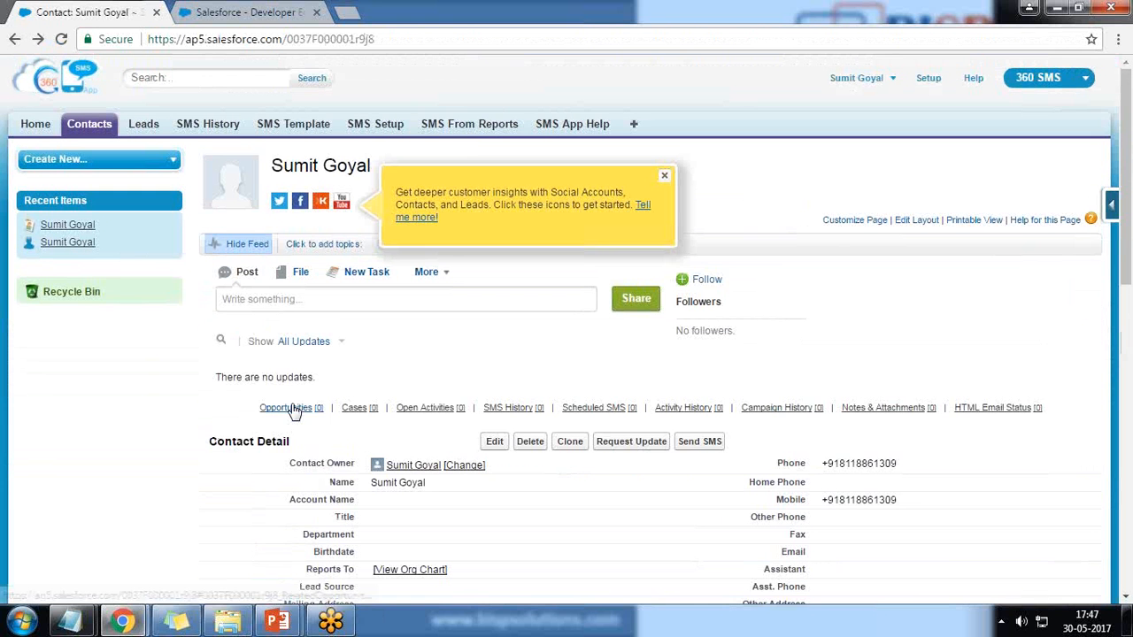
Keep Mobile Phone as the Send To number in the Create Message dialog
left_click(662, 179)
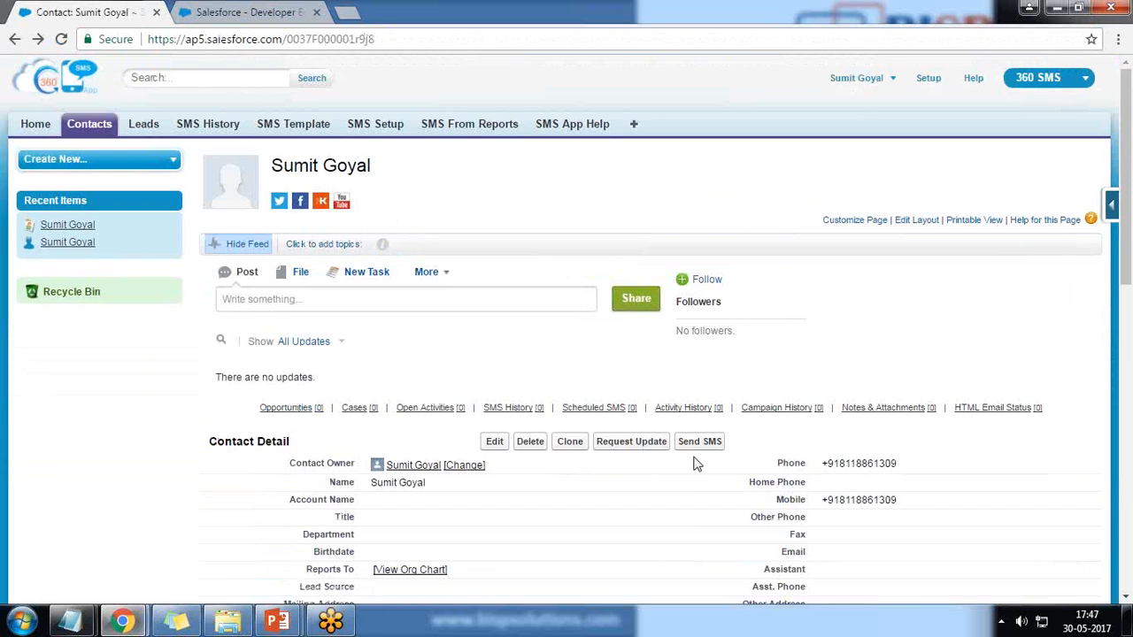
scroll(695, 465, "down", 2)
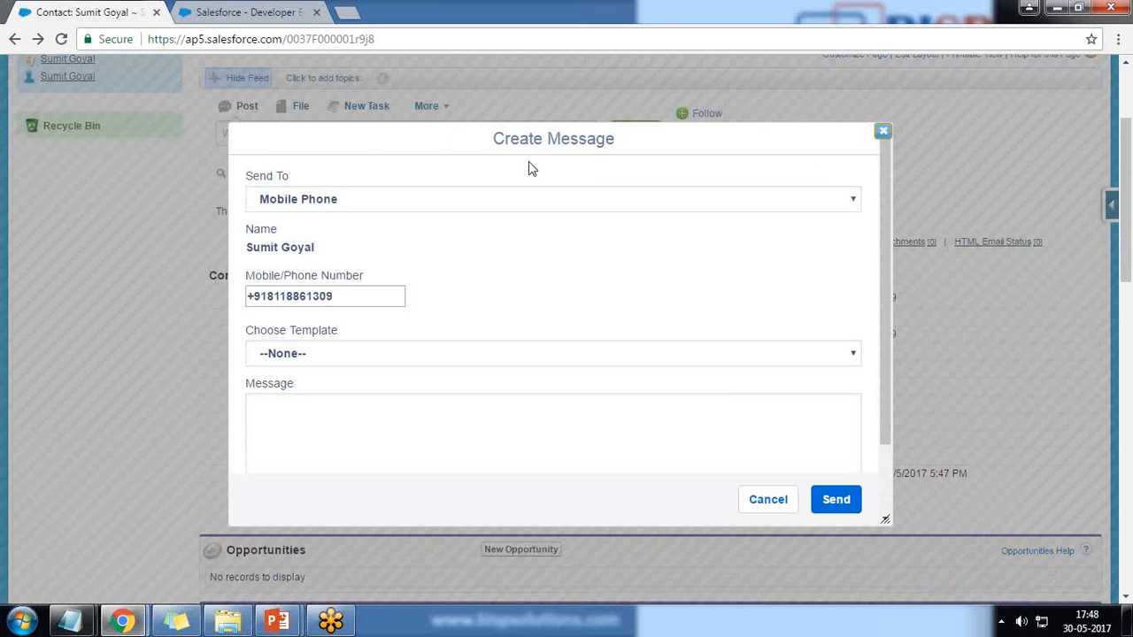
left_click(338, 201)
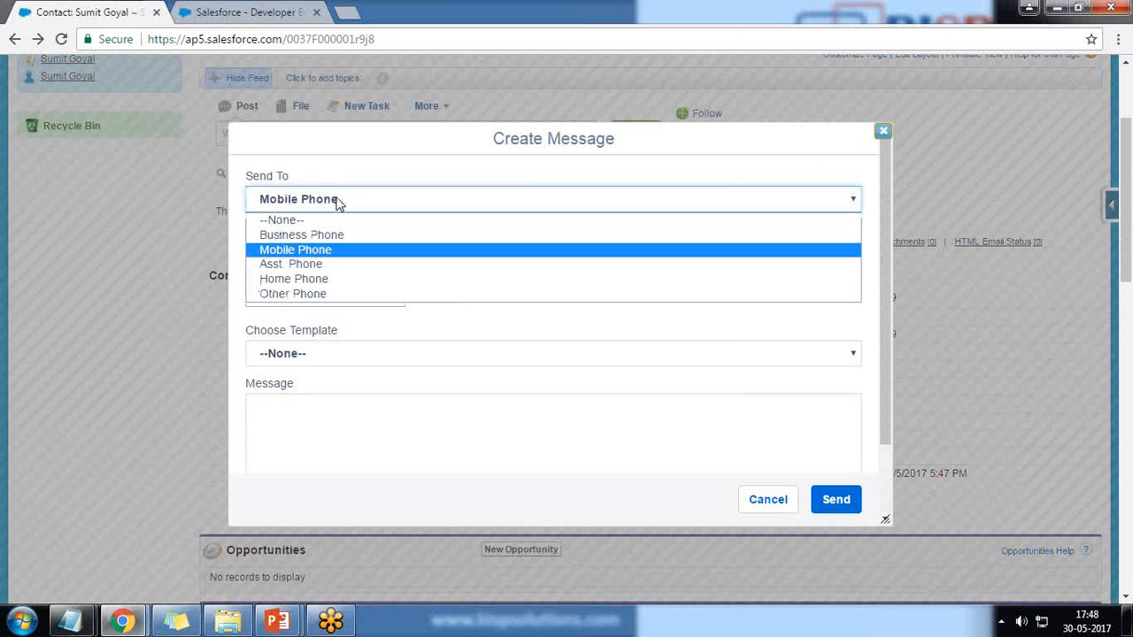
key("Up")
left_click(310, 253)
left_click(283, 247)
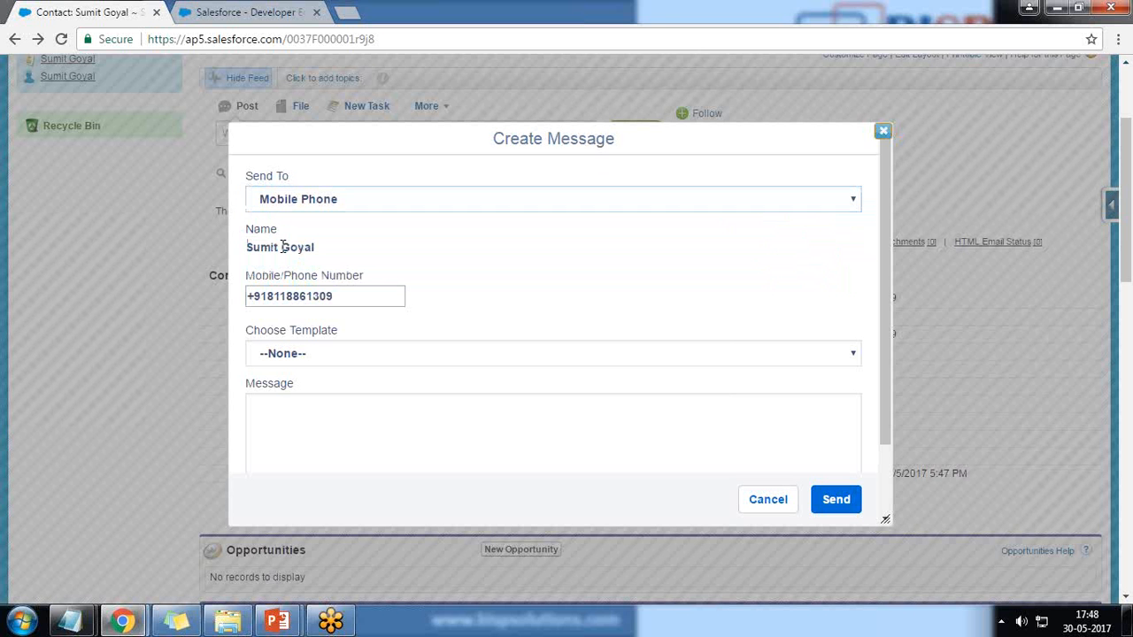
left_click_drag(338, 296, 237, 301)
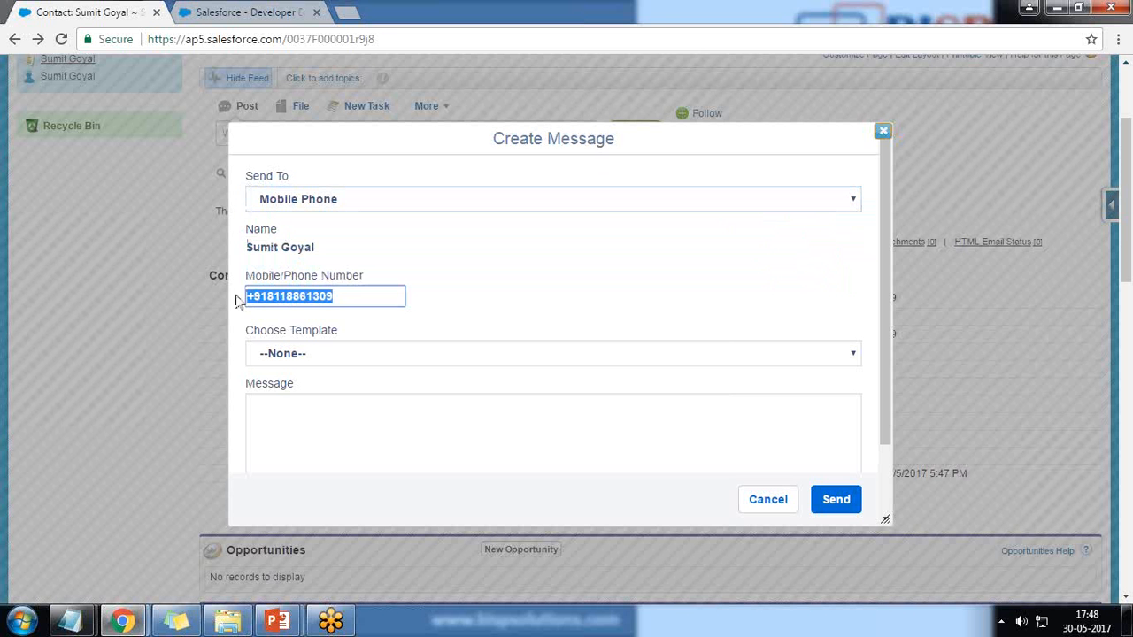
Leave the template at --None-- and send 'Test Message From Salesforce'
left_click(300, 355)
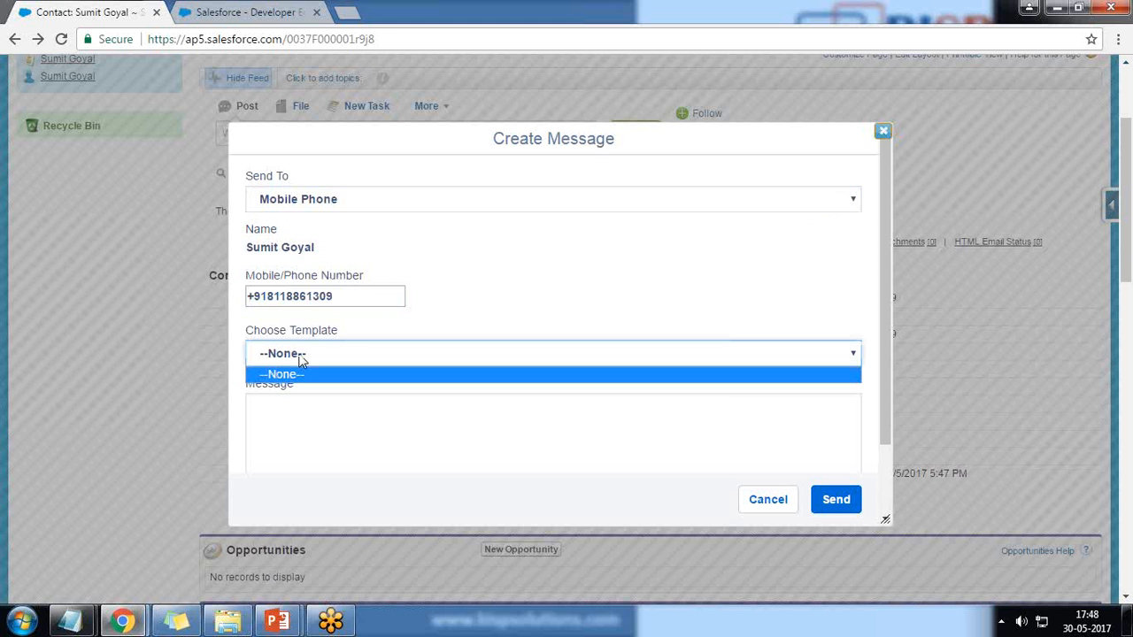
left_click(300, 356)
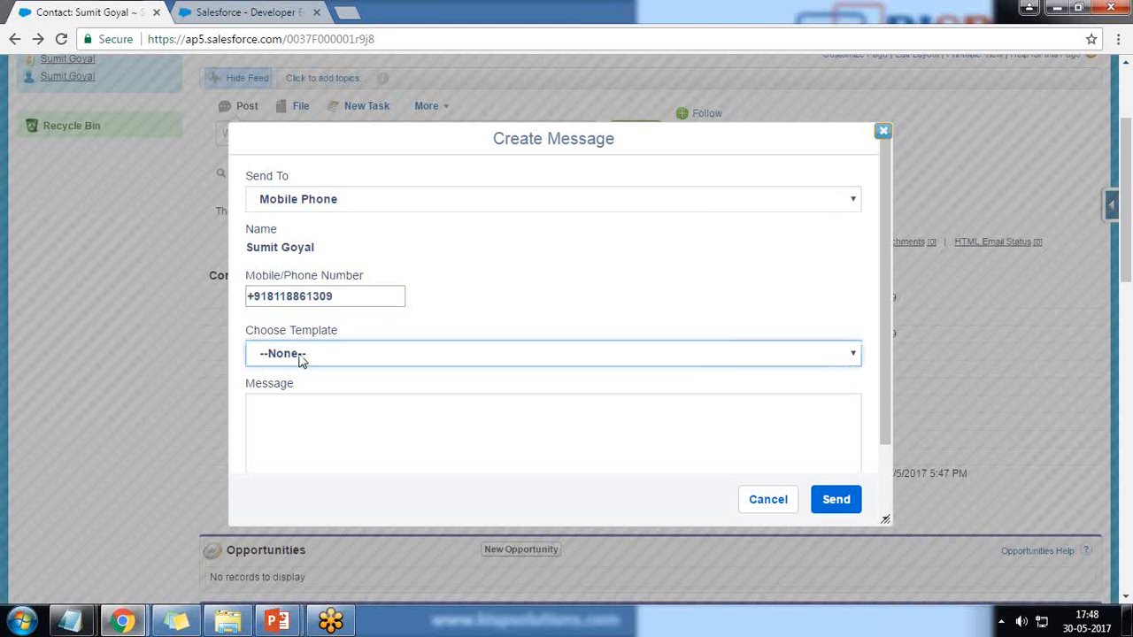
left_click(308, 432)
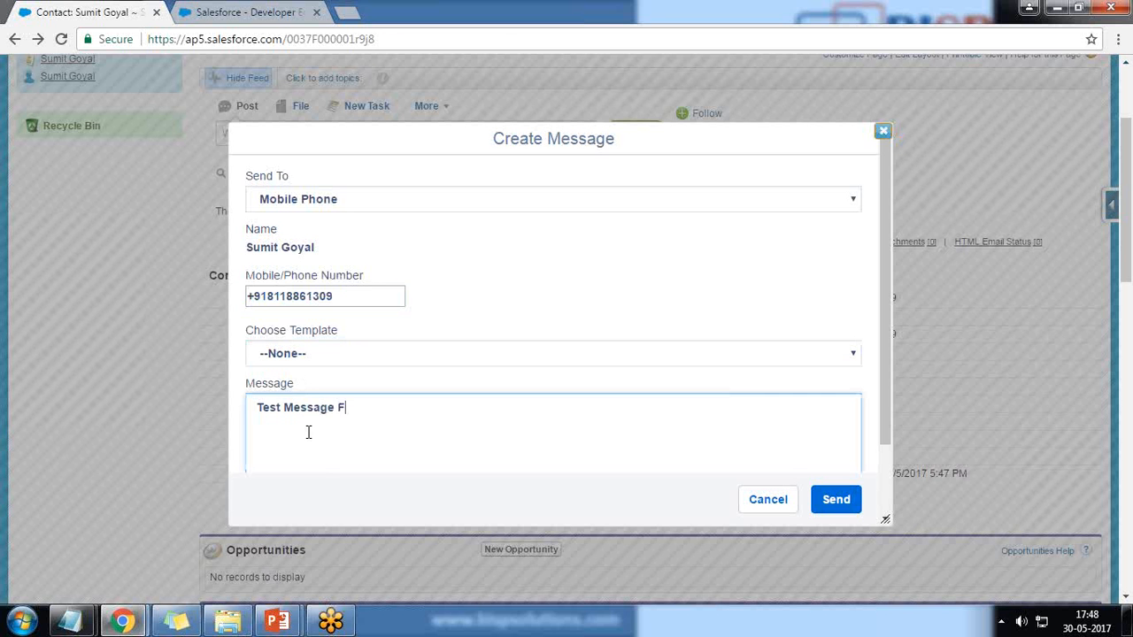
key("BackSpace")
key("BackSpace")
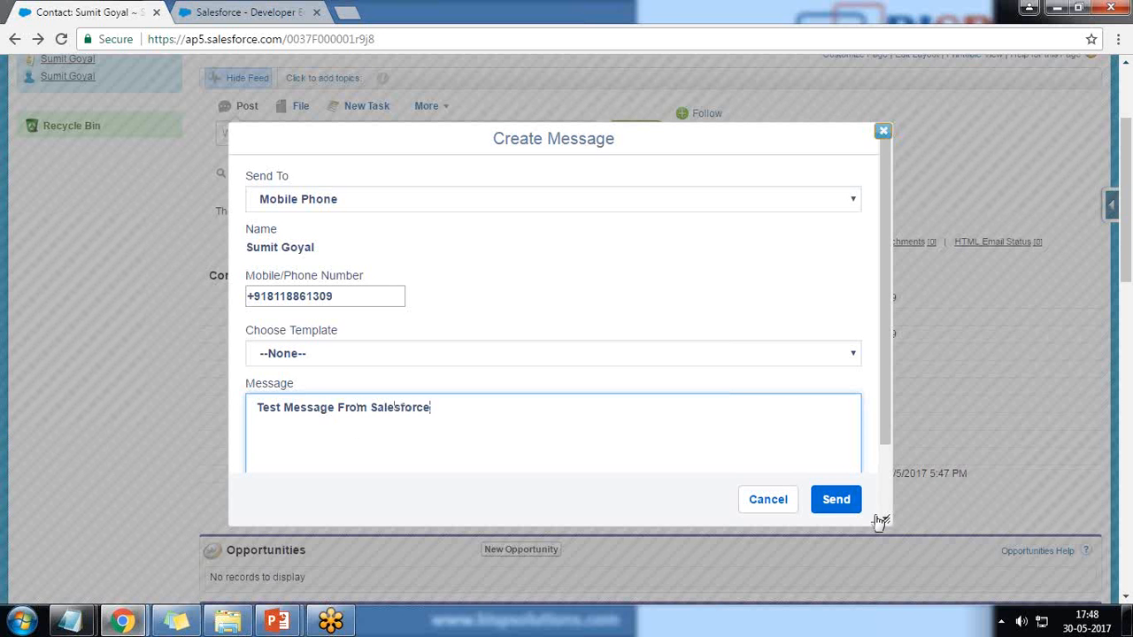
left_click(832, 498)
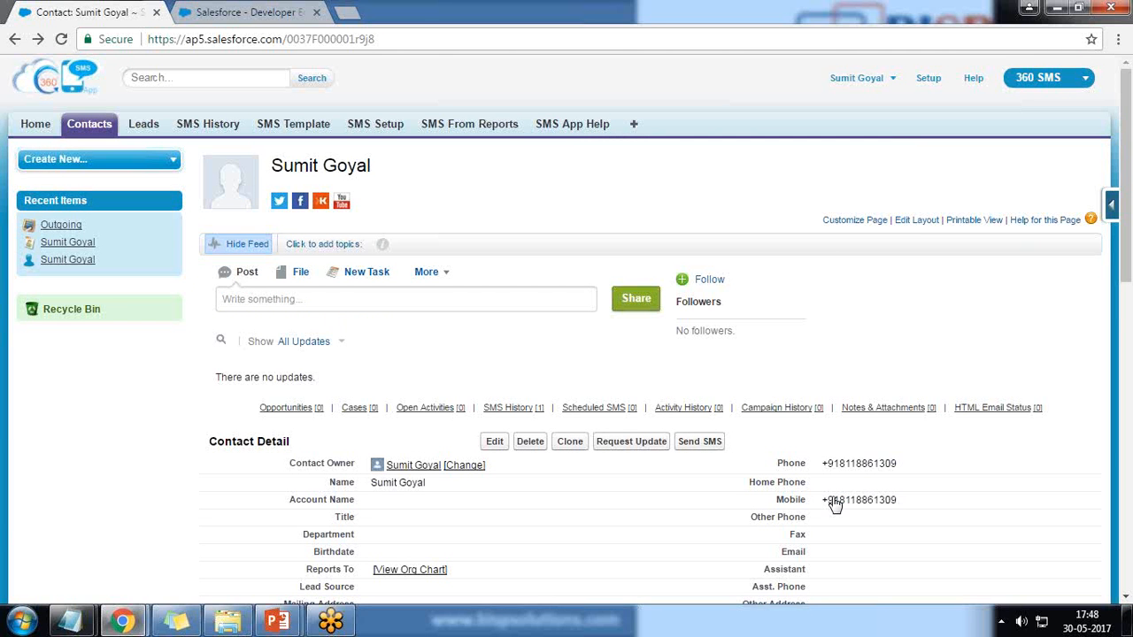
double_click(835, 500)
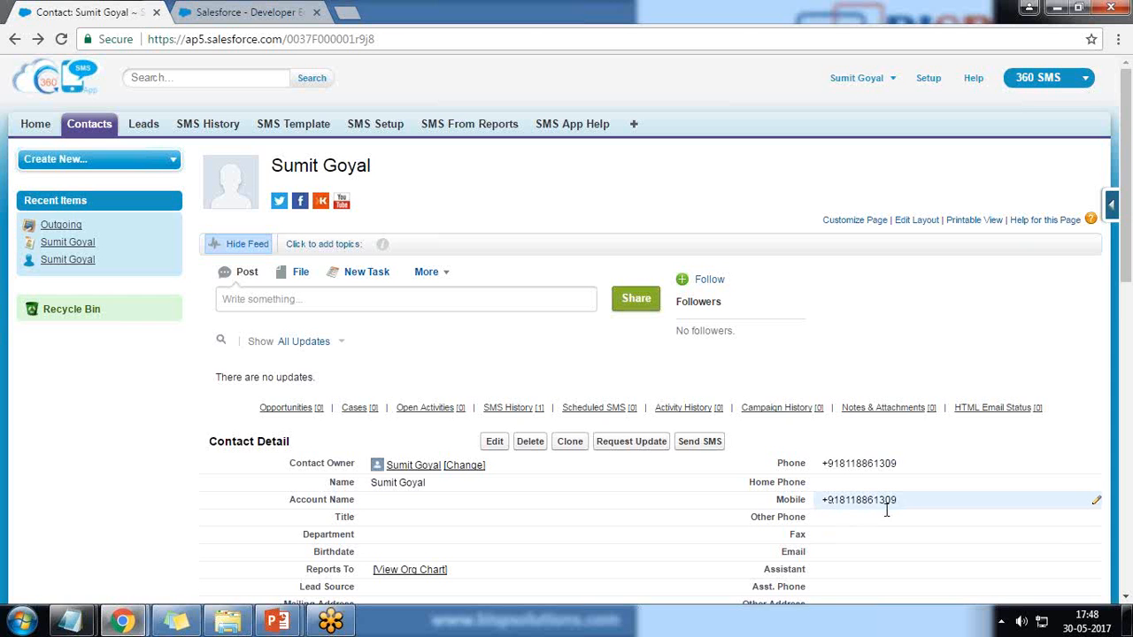
left_click_drag(899, 501, 830, 500)
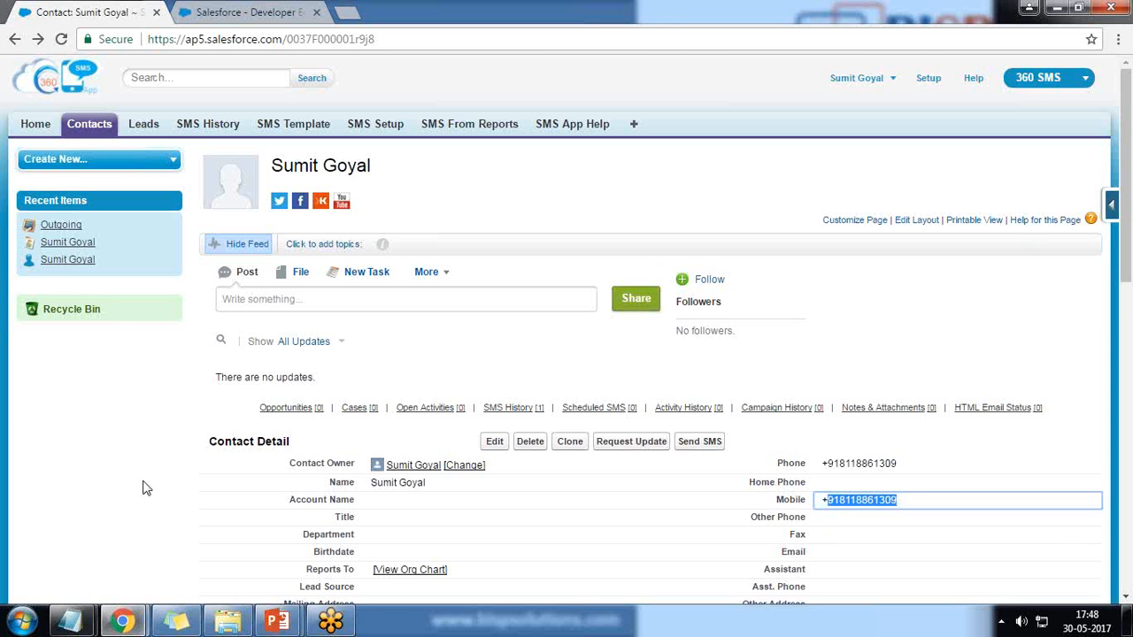
scroll(145, 488, "down", 6)
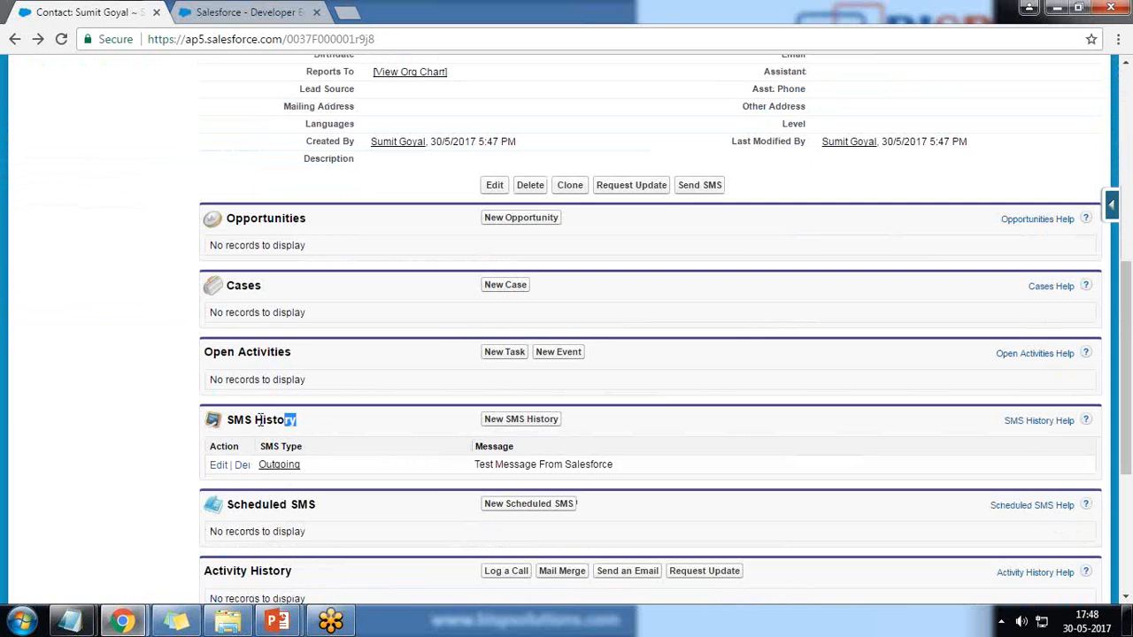
left_click_drag(256, 419, 233, 421)
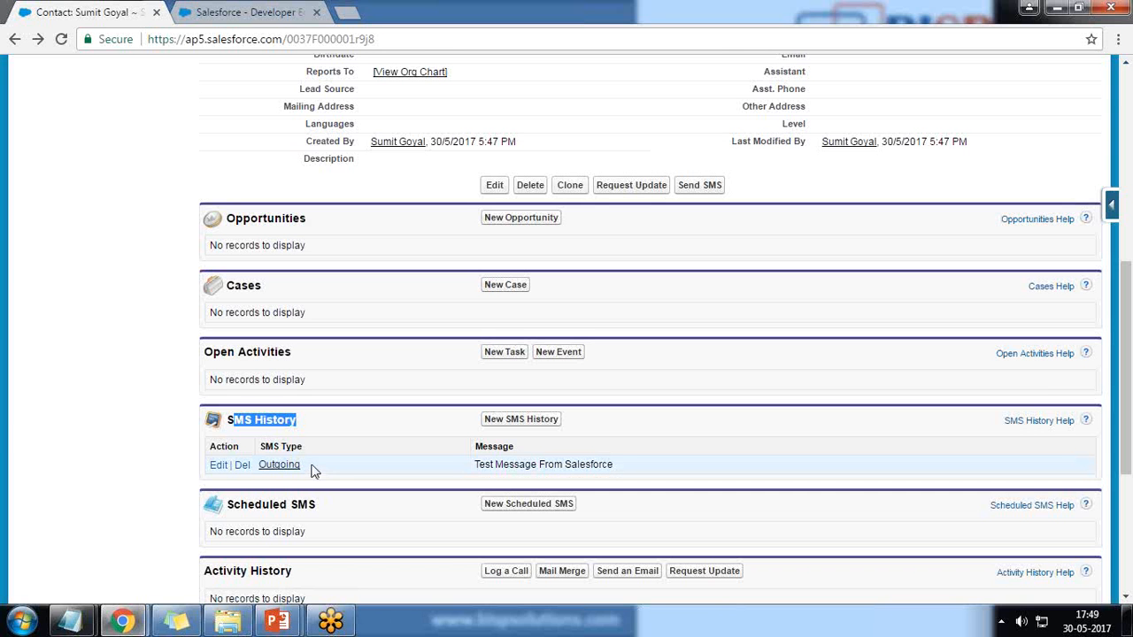
left_click_drag(312, 470, 276, 471)
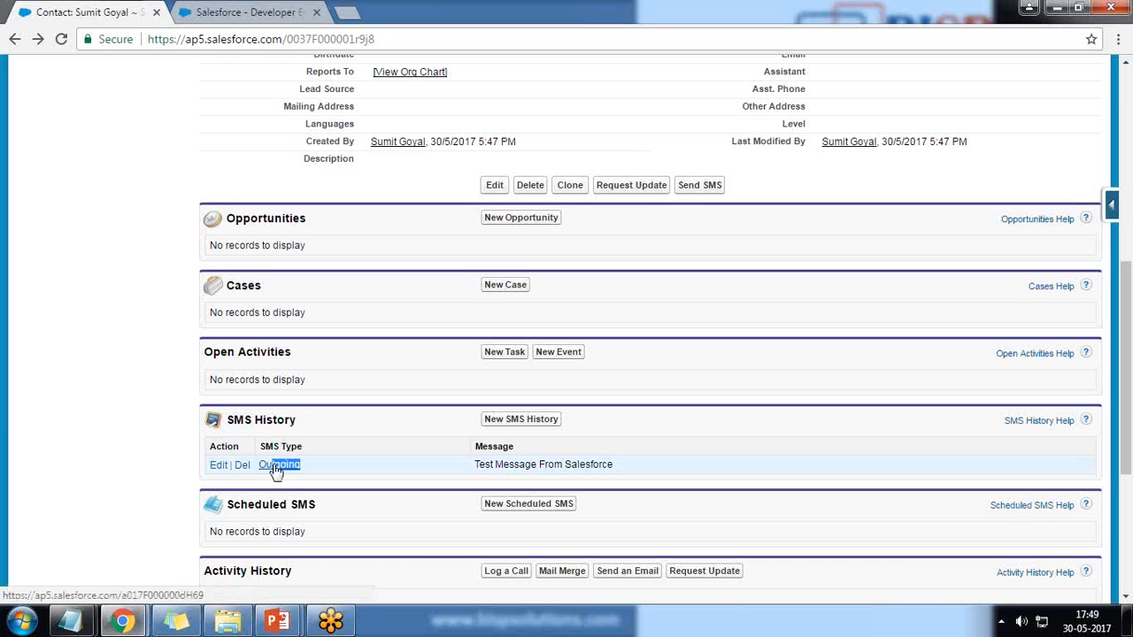
left_click(324, 476)
scroll(344, 557, "up", 6)
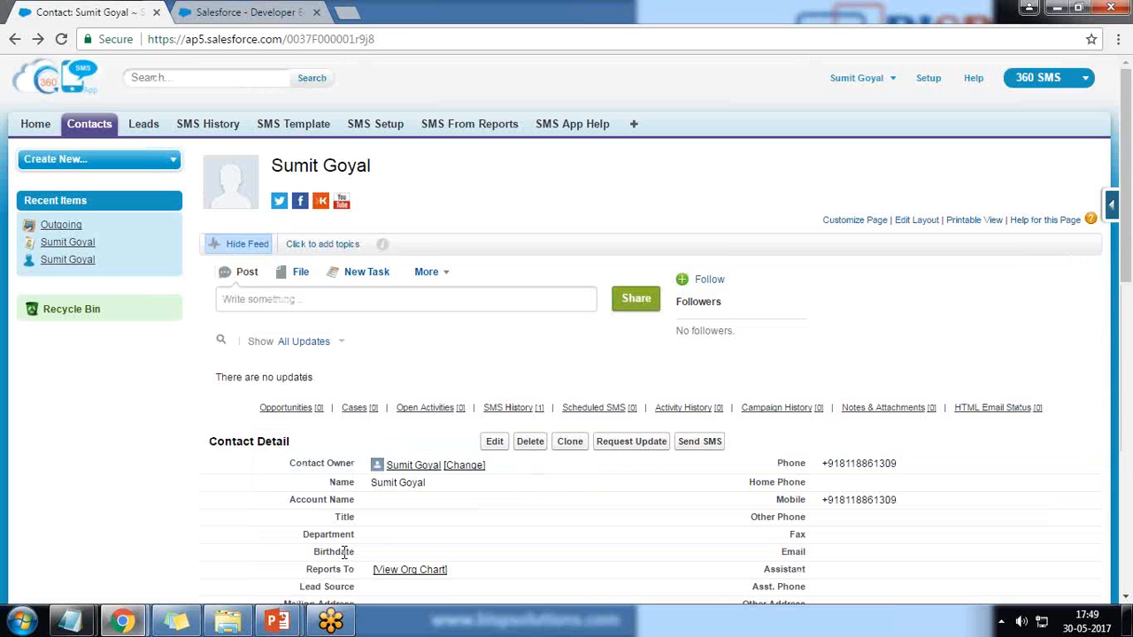
Open the Outgoing record from SMS History and check its delivery details
left_click(211, 129)
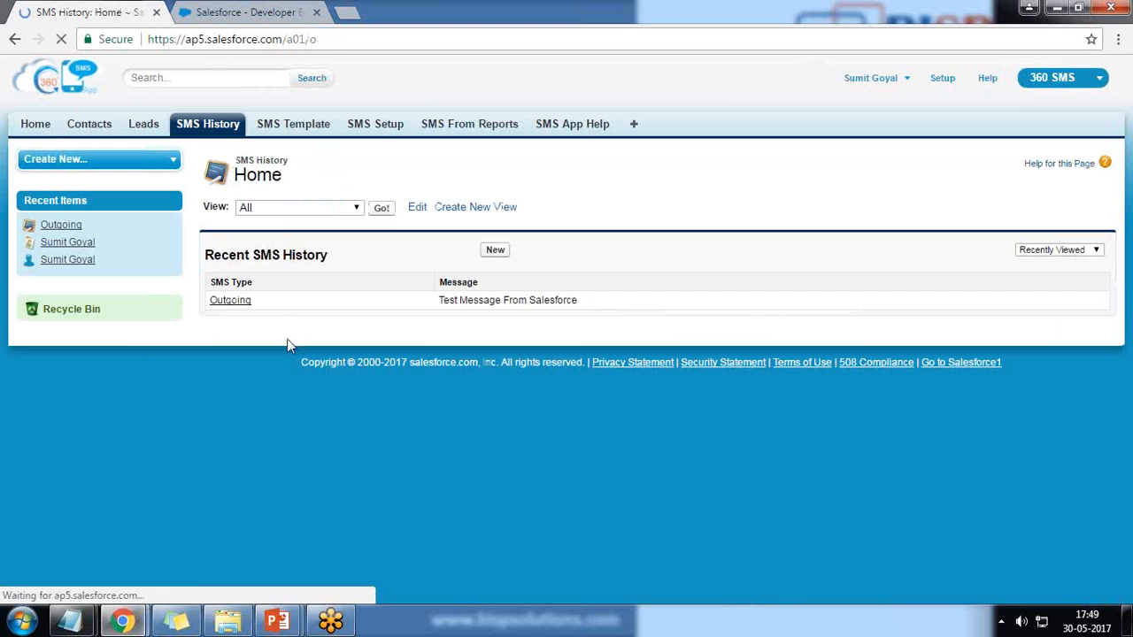
left_click(230, 302)
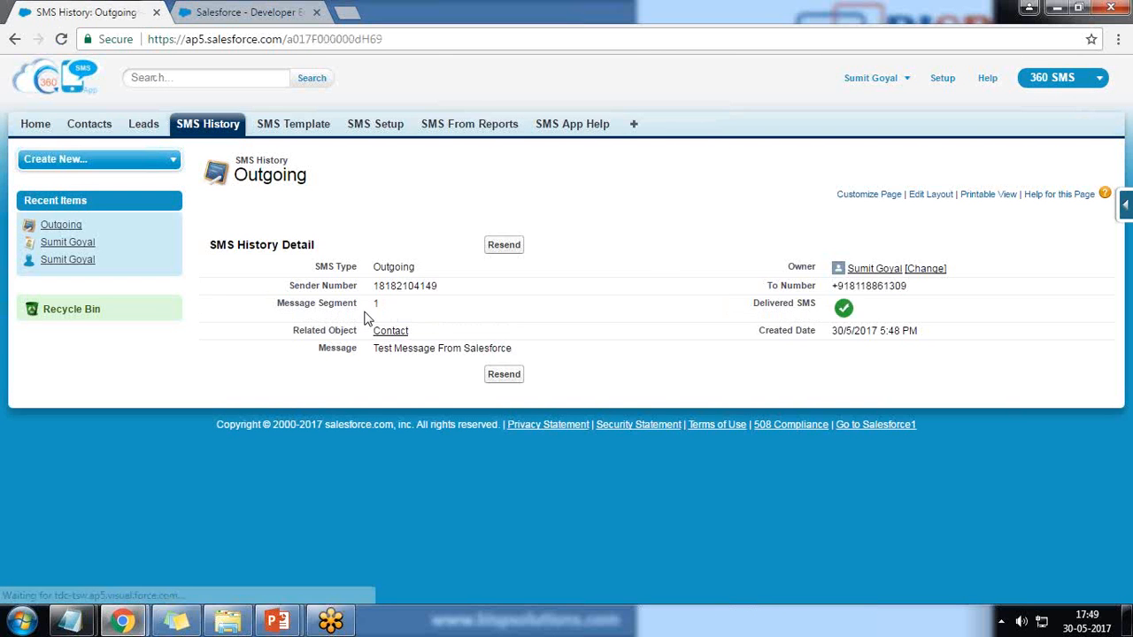
double_click(839, 292)
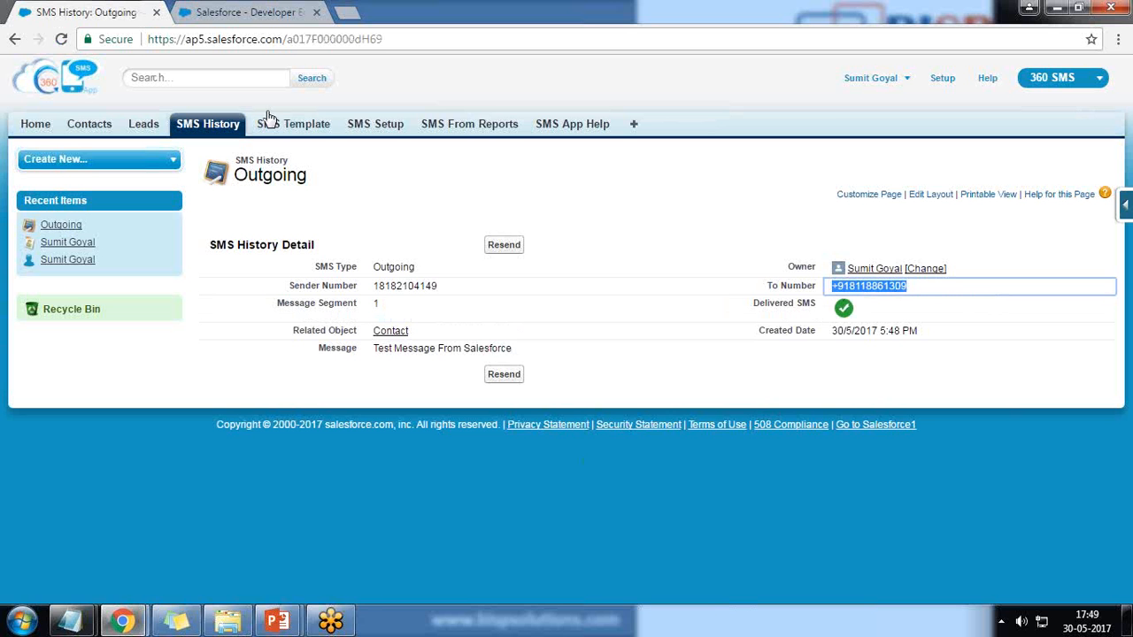
left_click(301, 130)
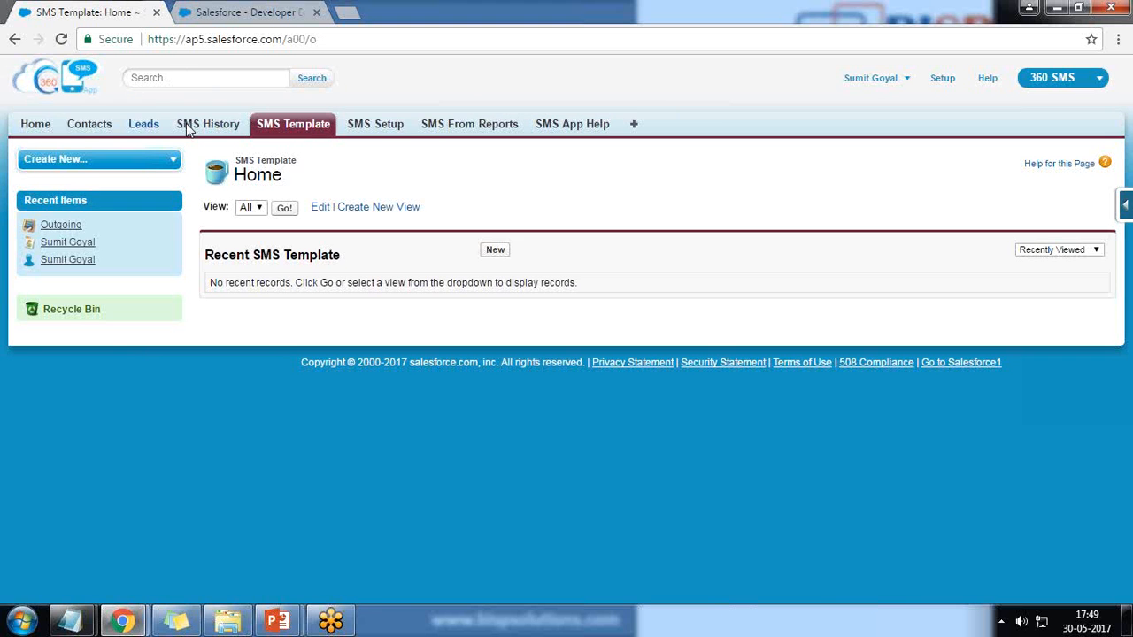
Open the contact's detail page from Contacts and start a New Scheduled SMS
left_click(77, 137)
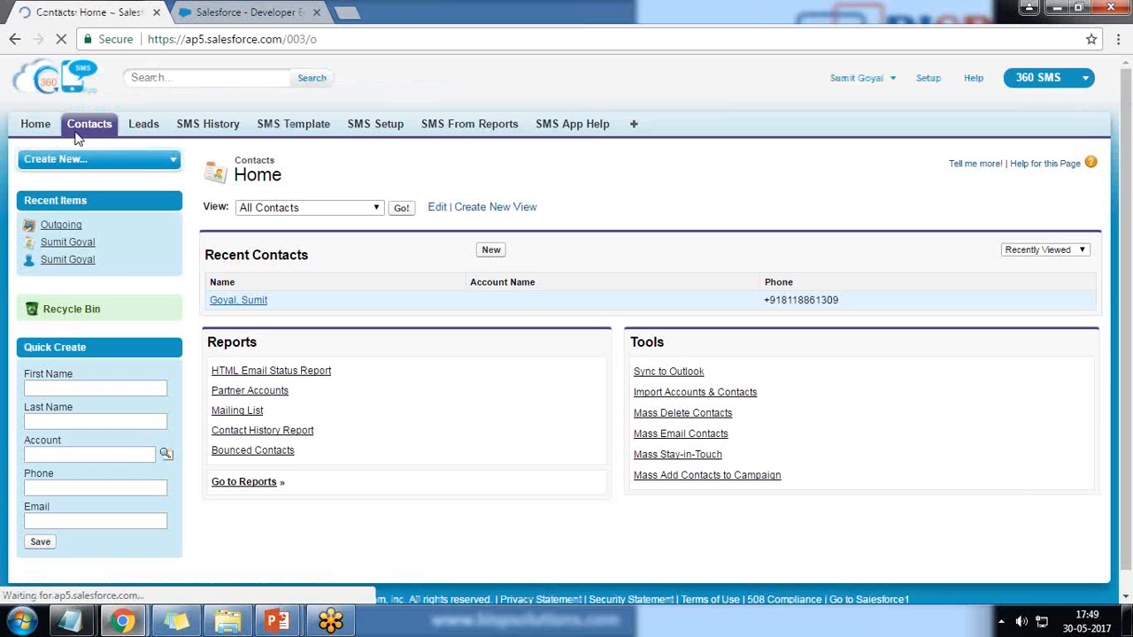
left_click(224, 304)
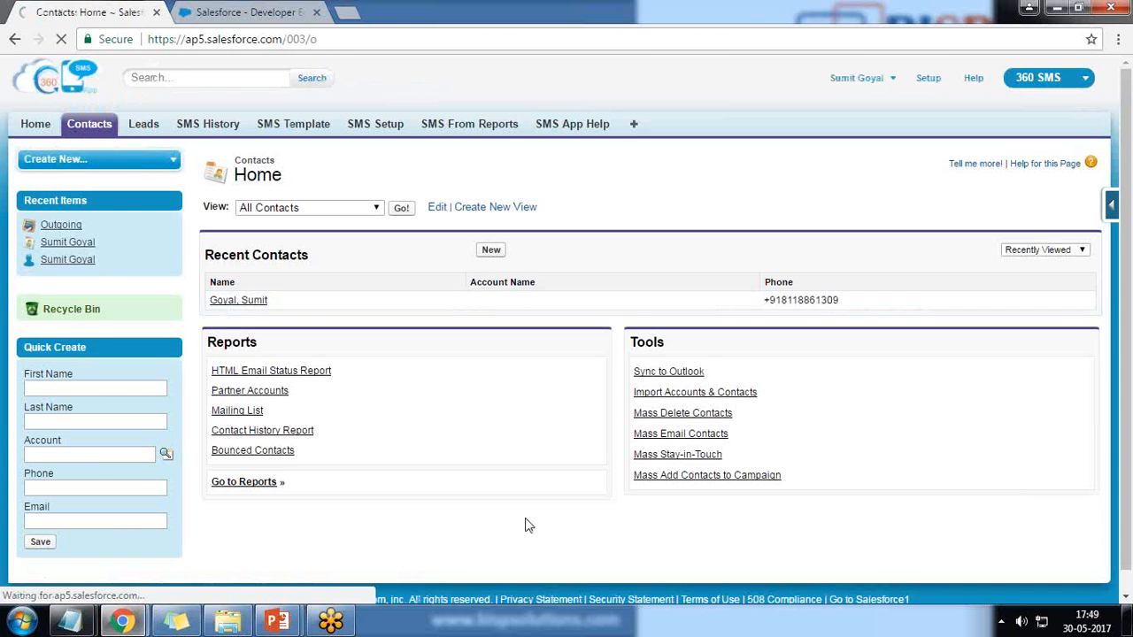
scroll(523, 496, "down", 3)
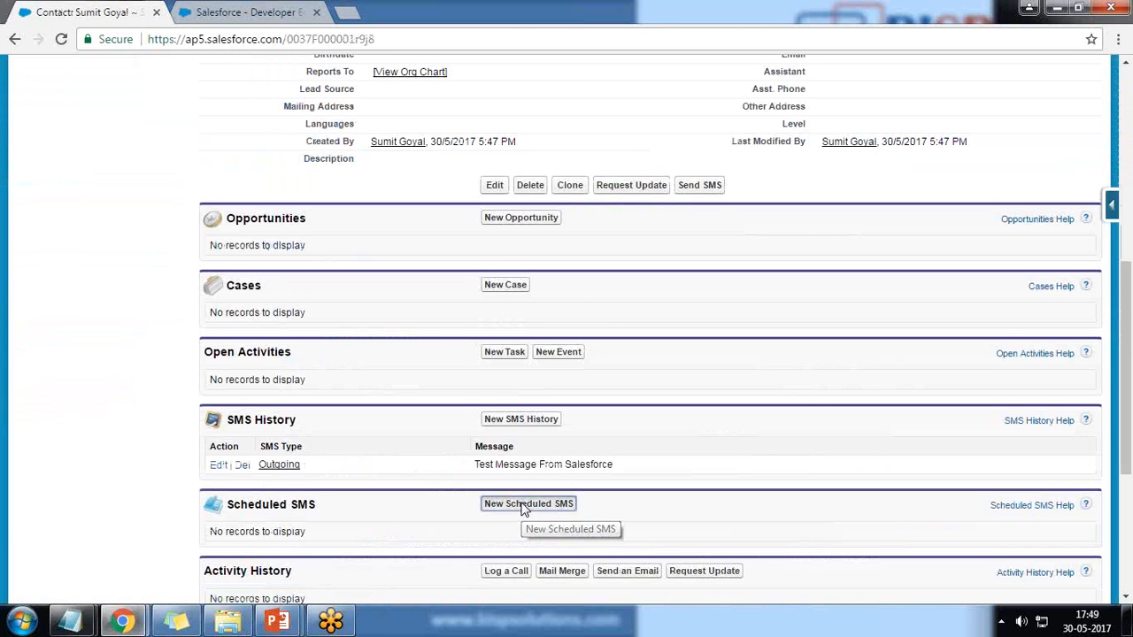
left_click(525, 507)
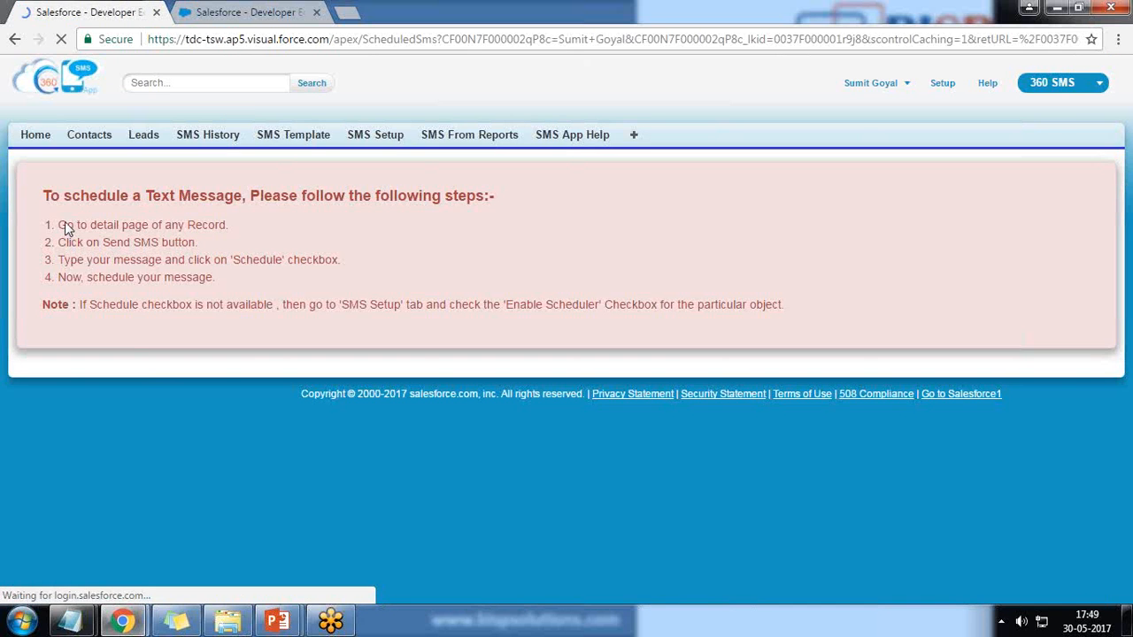
Read through steps 1–3 of the scheduling instructions, then return to the SMS setup tab
left_click_drag(58, 225, 221, 224)
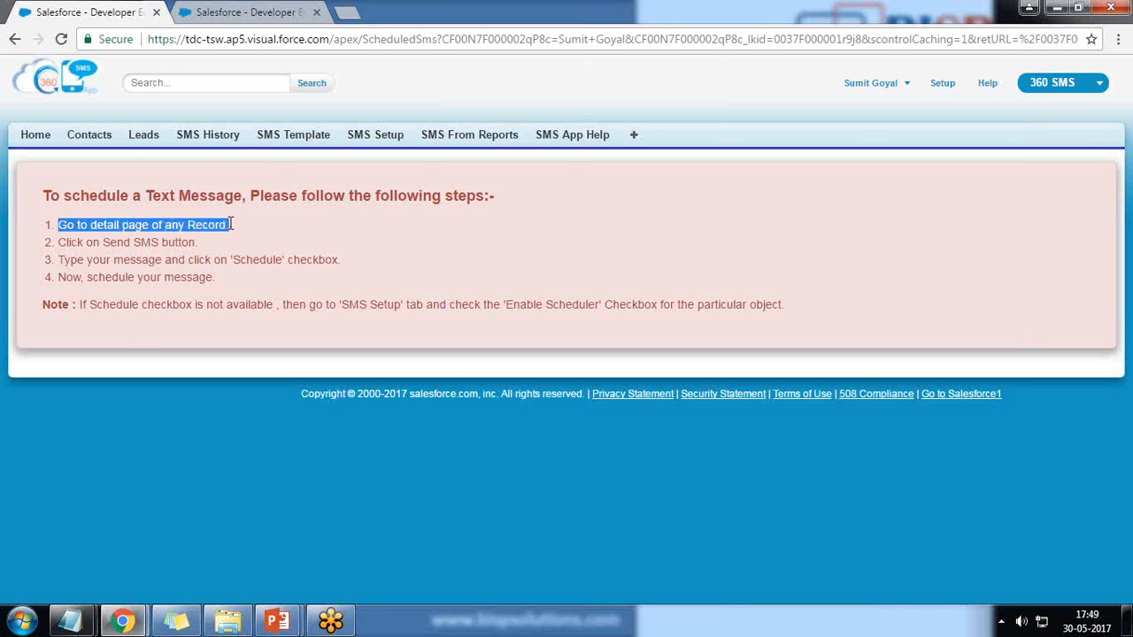
left_click_drag(70, 243, 201, 256)
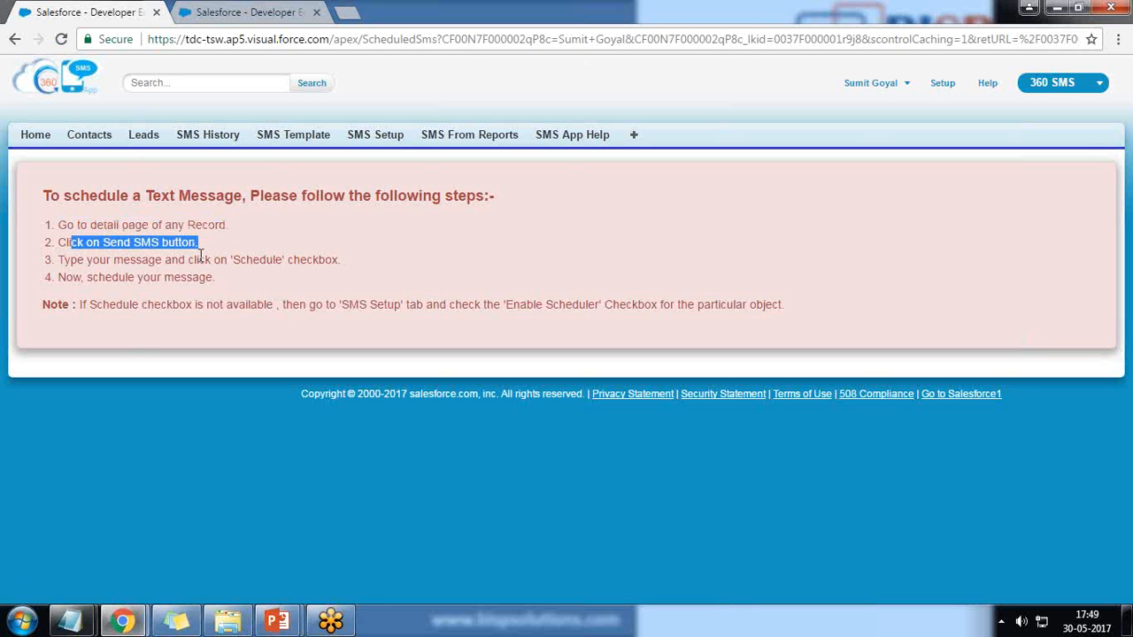
left_click_drag(85, 259, 327, 260)
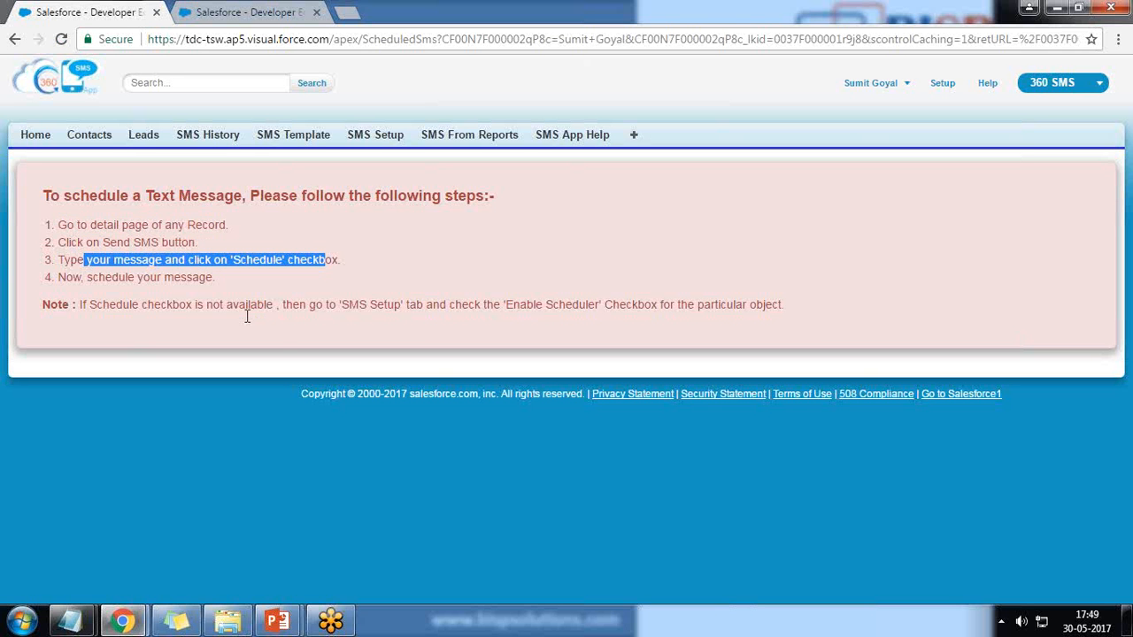
left_click(210, 9)
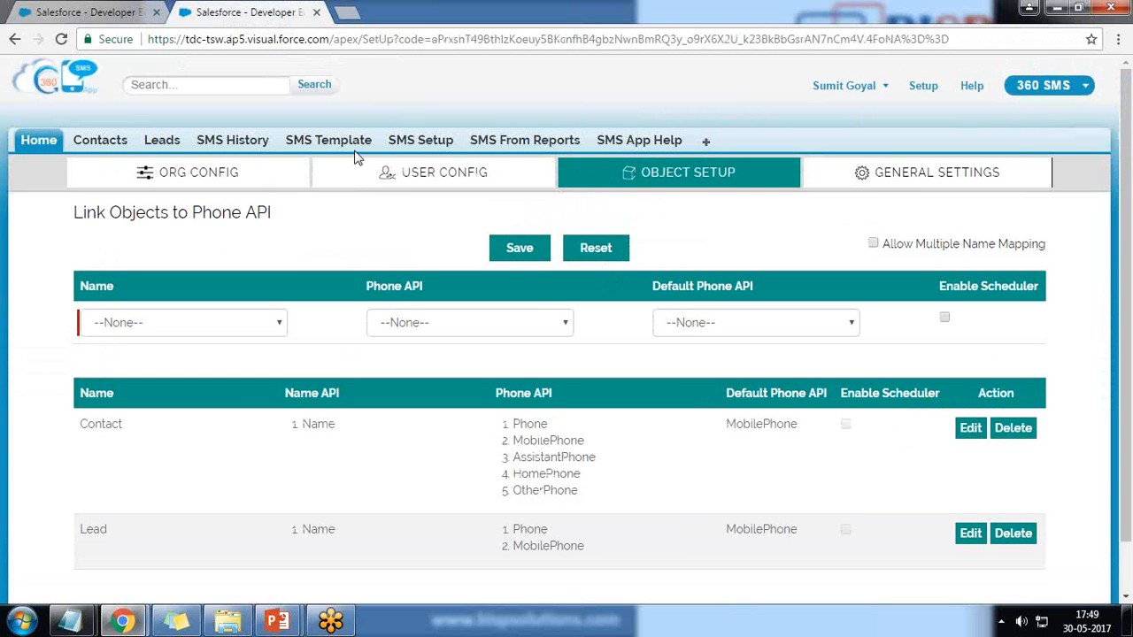
Reload SMS setup and show the object-to-phone-field mapping with its Enable Scheduler column
left_click(420, 142)
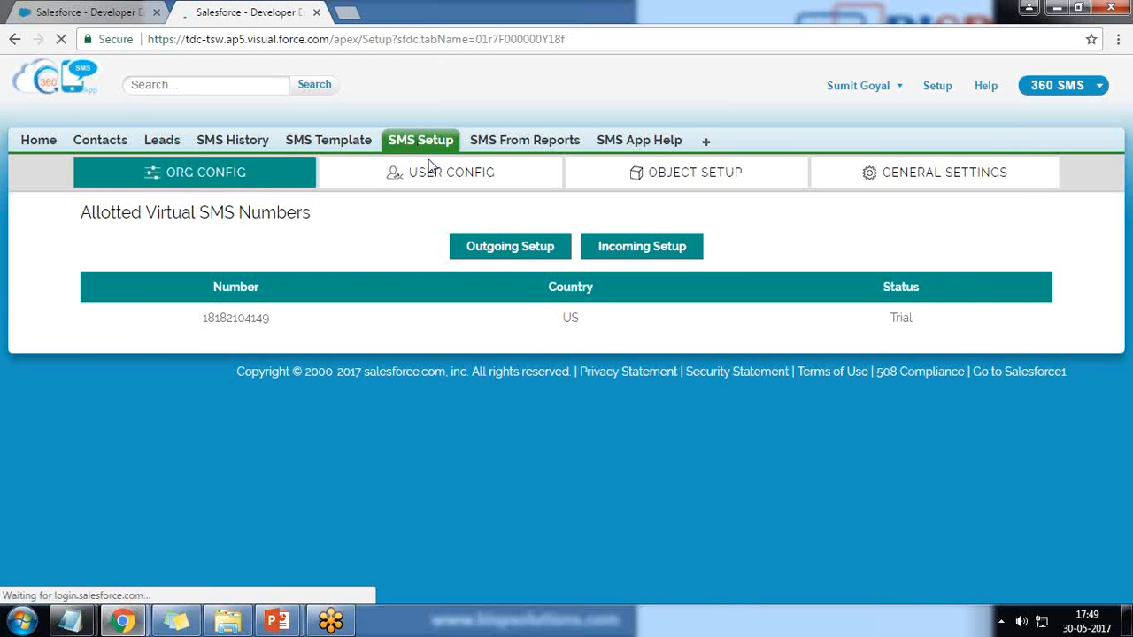
left_click(701, 178)
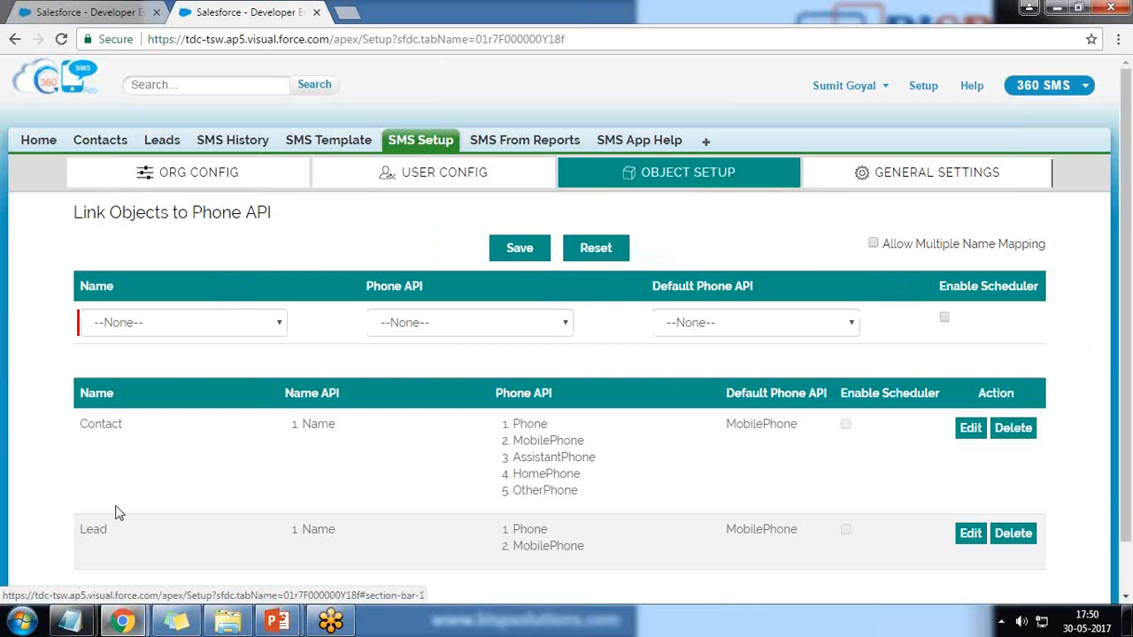
scroll(160, 455, "down", 1)
double_click(138, 357)
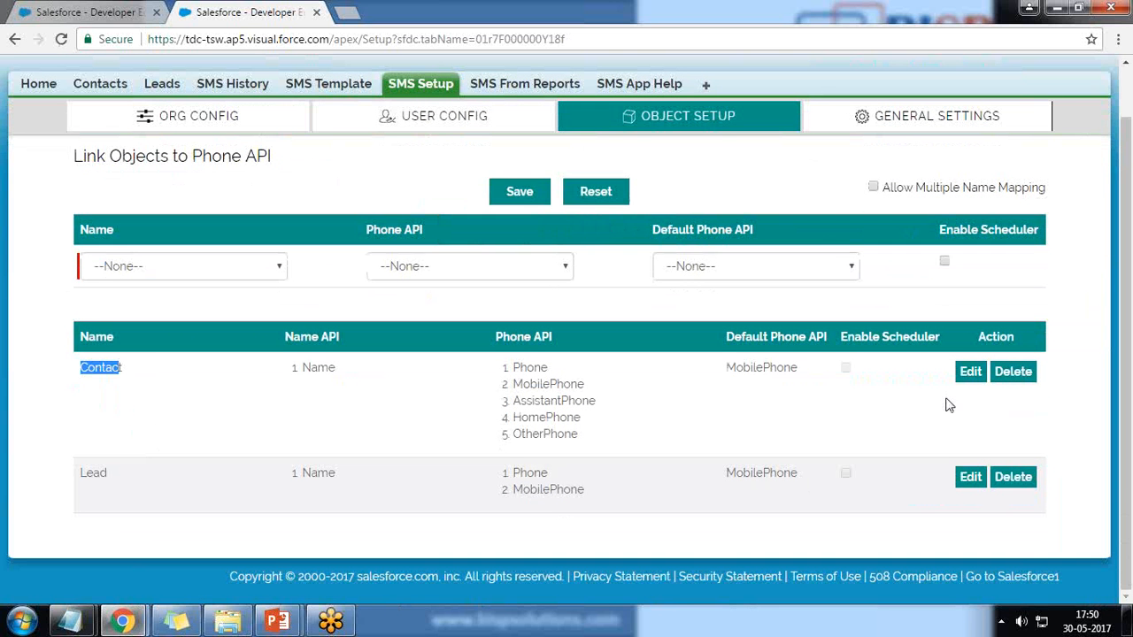
double_click(852, 337)
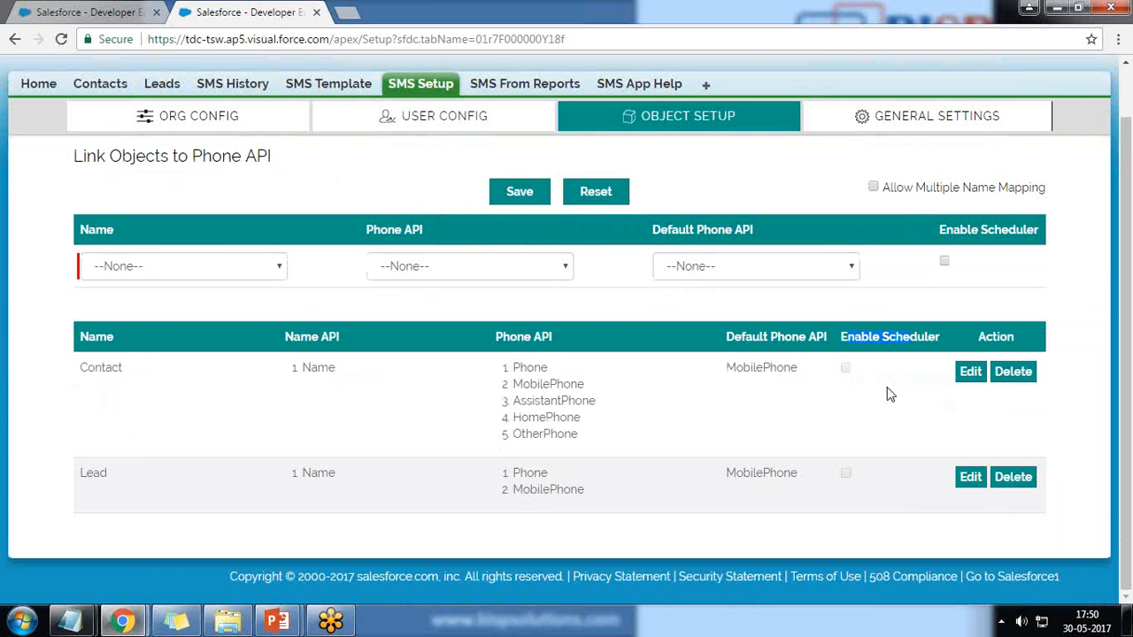
Enable and save the scheduler for the Contact mapping, then open the Lead mapping for editing
left_click(971, 379)
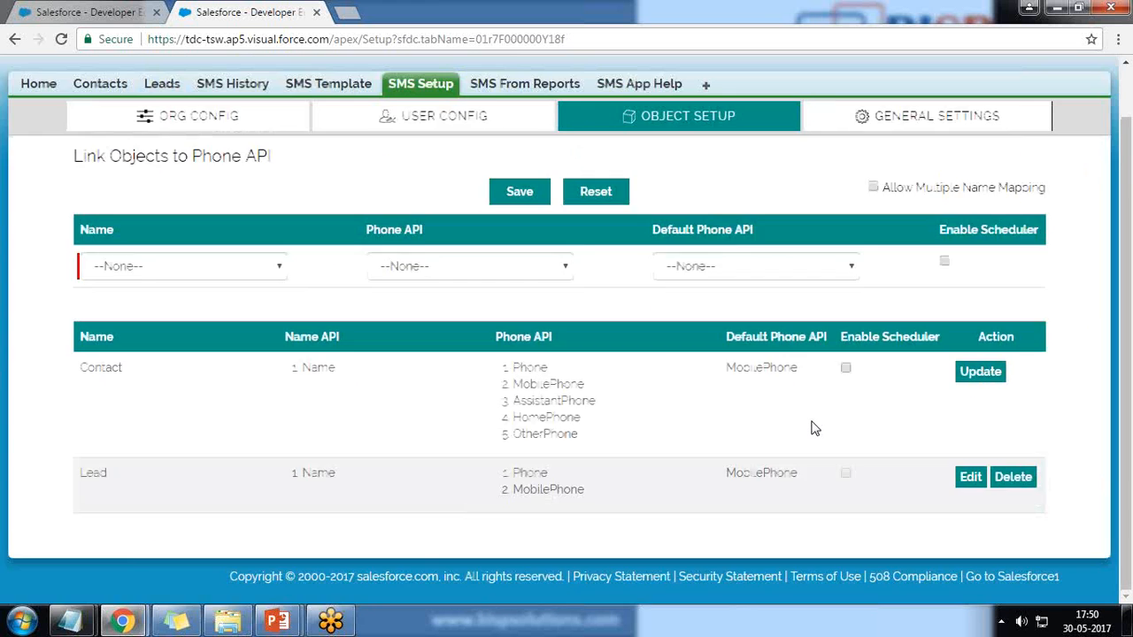
left_click(846, 368)
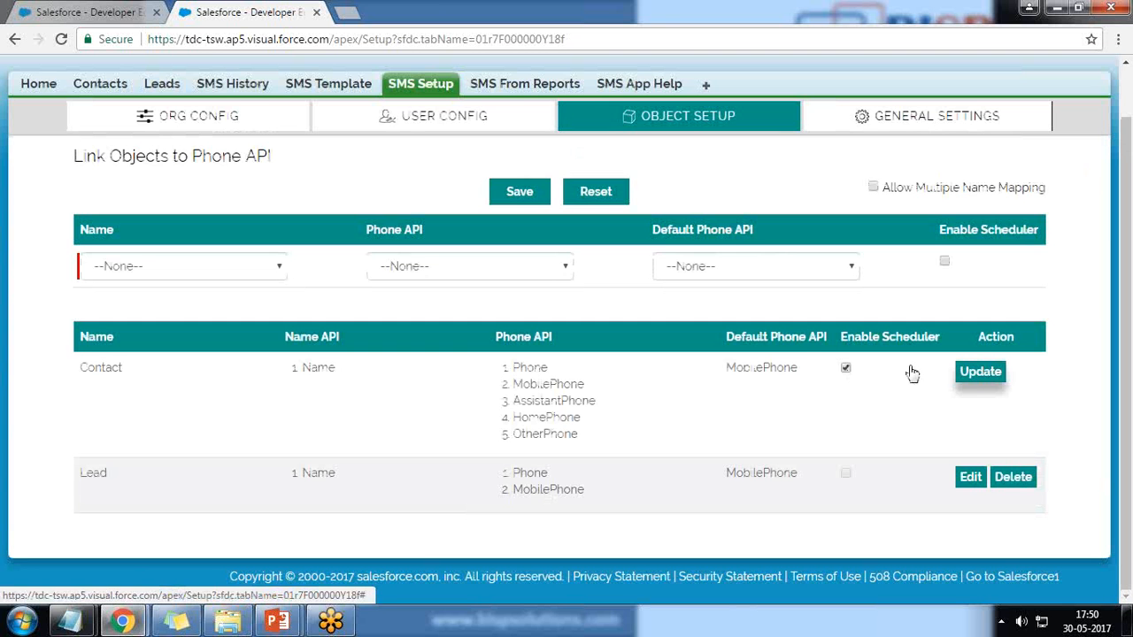
left_click(977, 372)
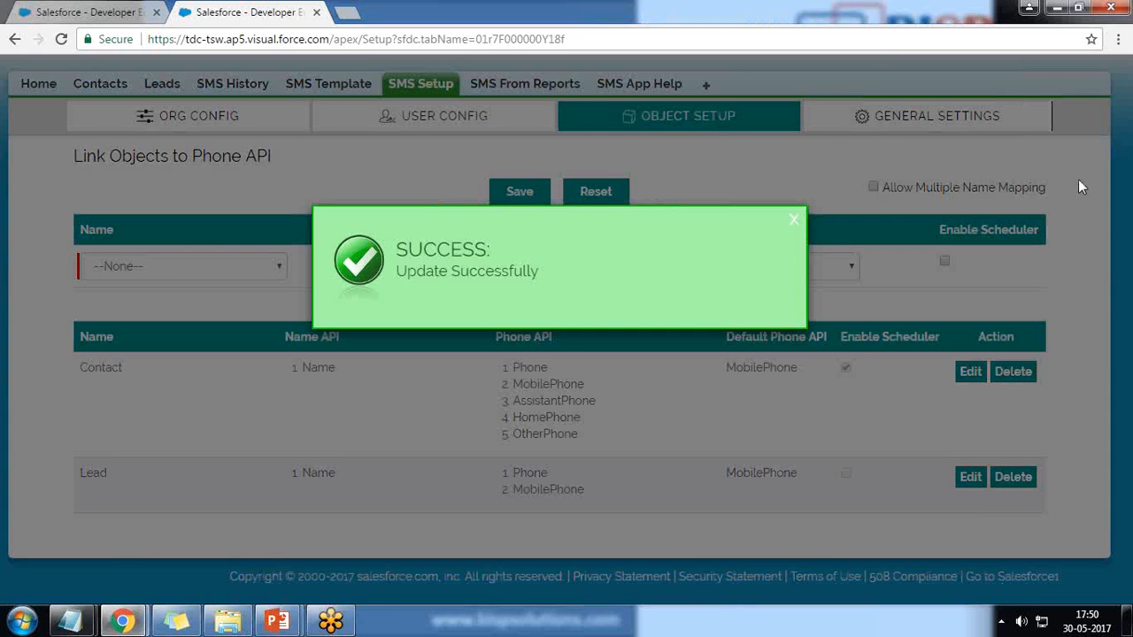
left_click(792, 221)
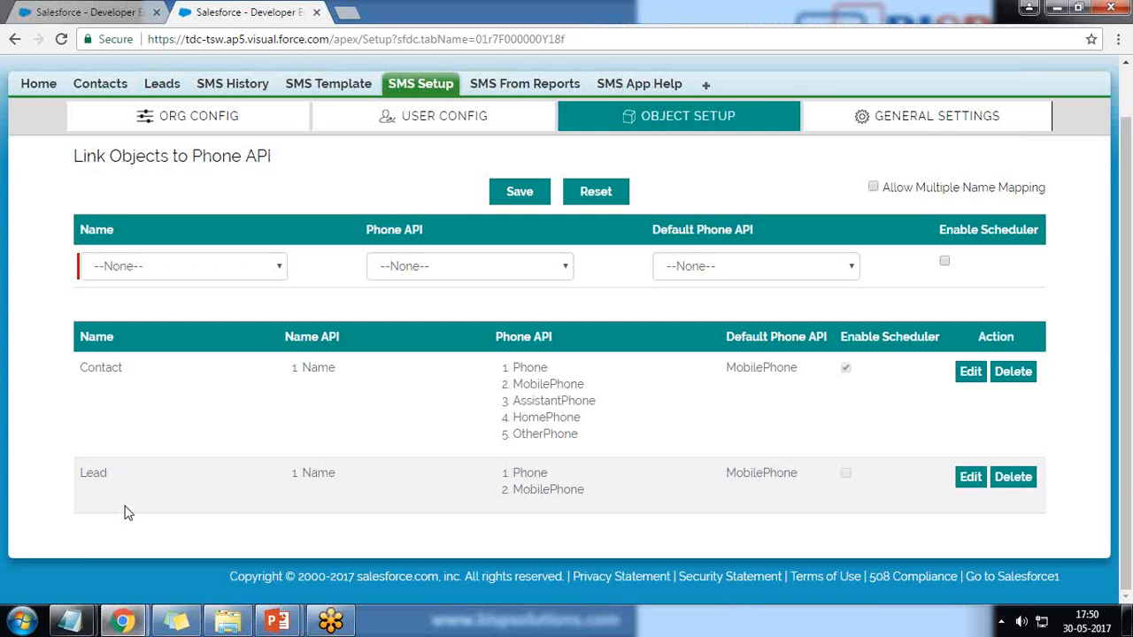
left_click(913, 481)
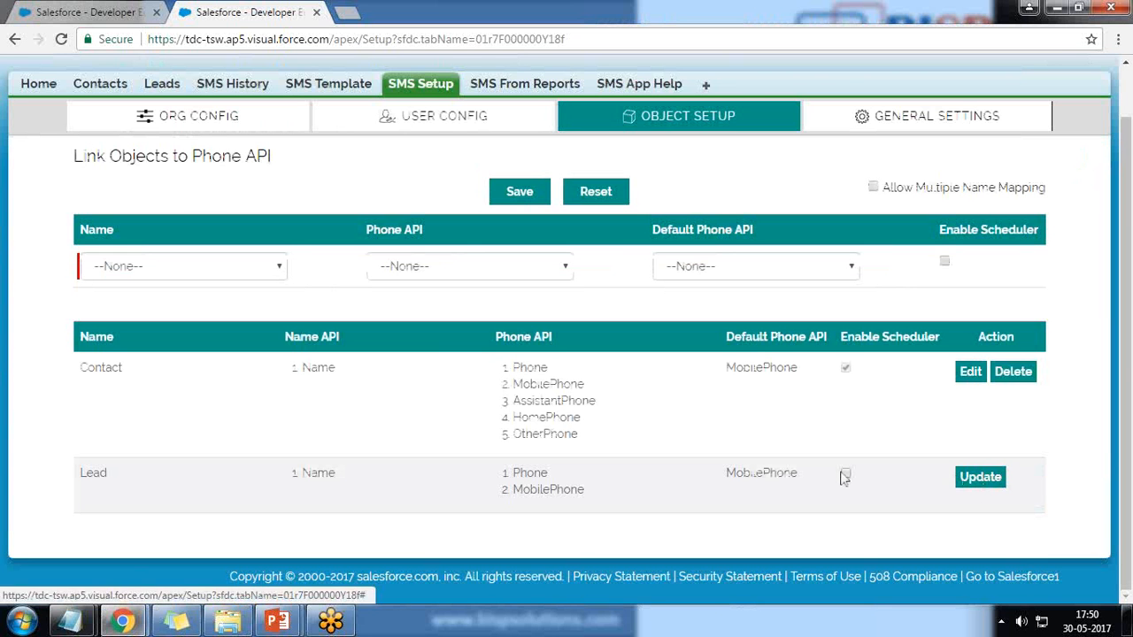
Tick Enable Scheduler for Lead, clear the error, save, and return to the instructions tab
left_click(847, 474)
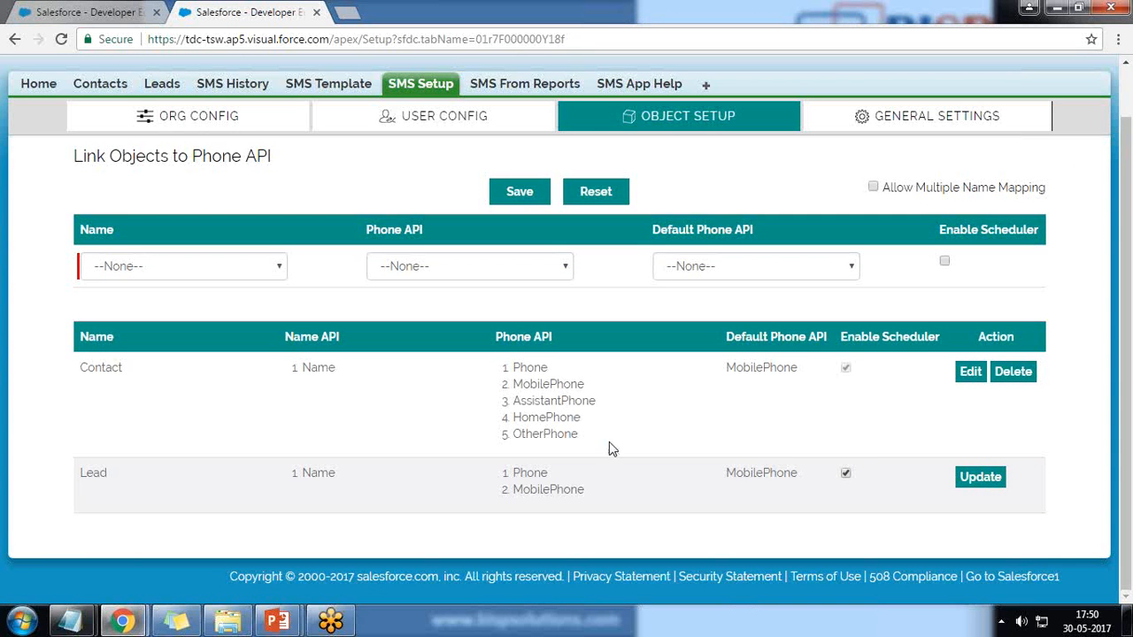
left_click(971, 372)
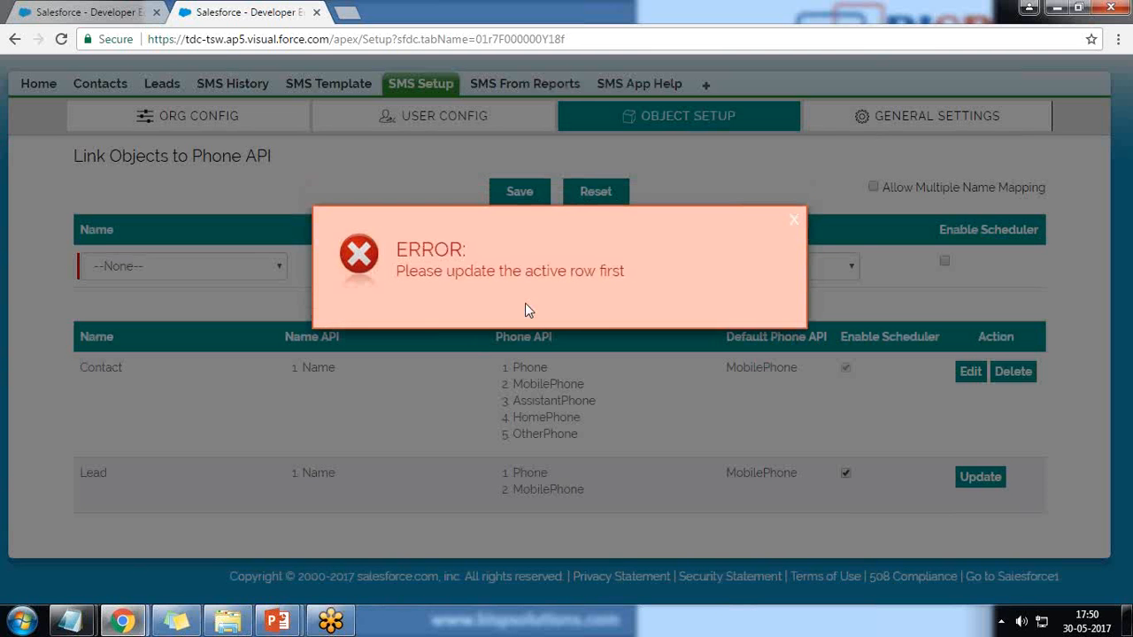
left_click(793, 221)
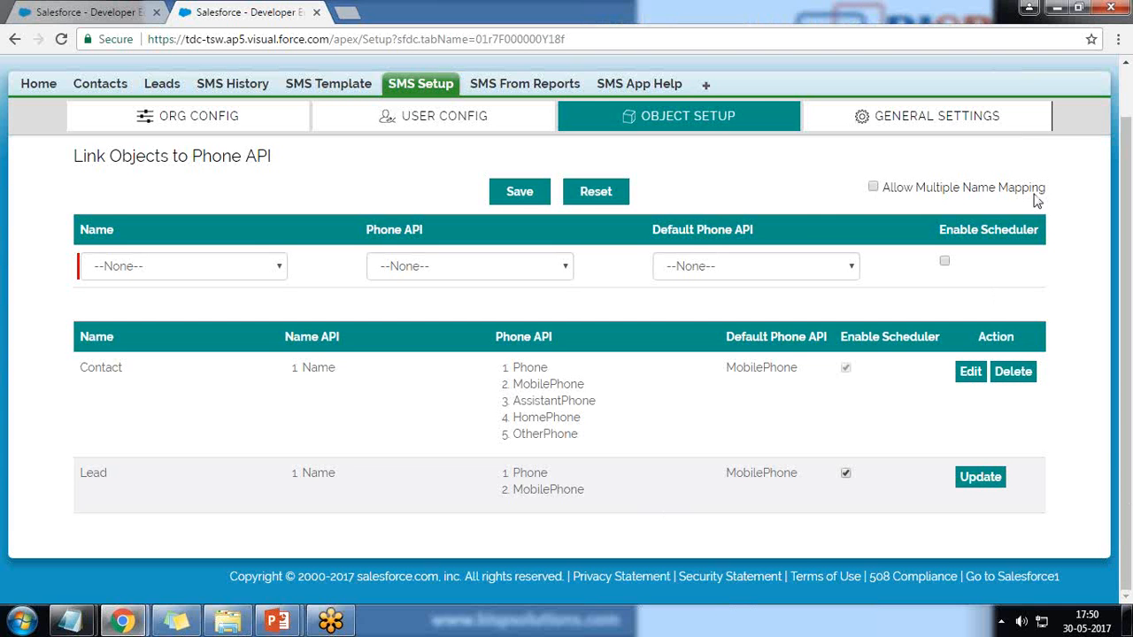
left_click(980, 476)
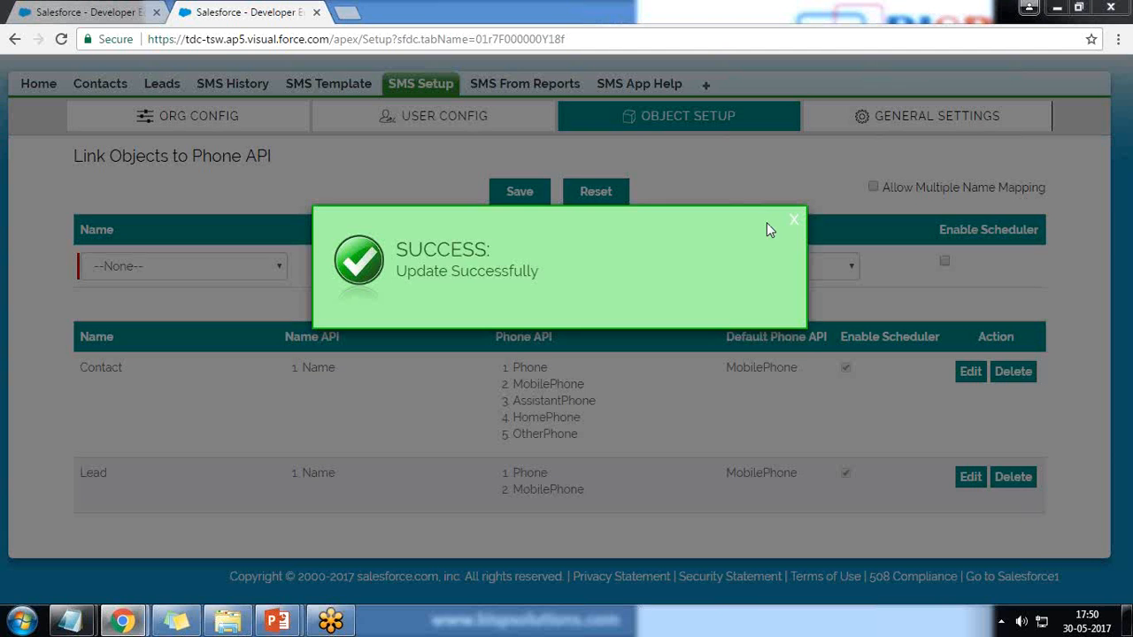
left_click(790, 223)
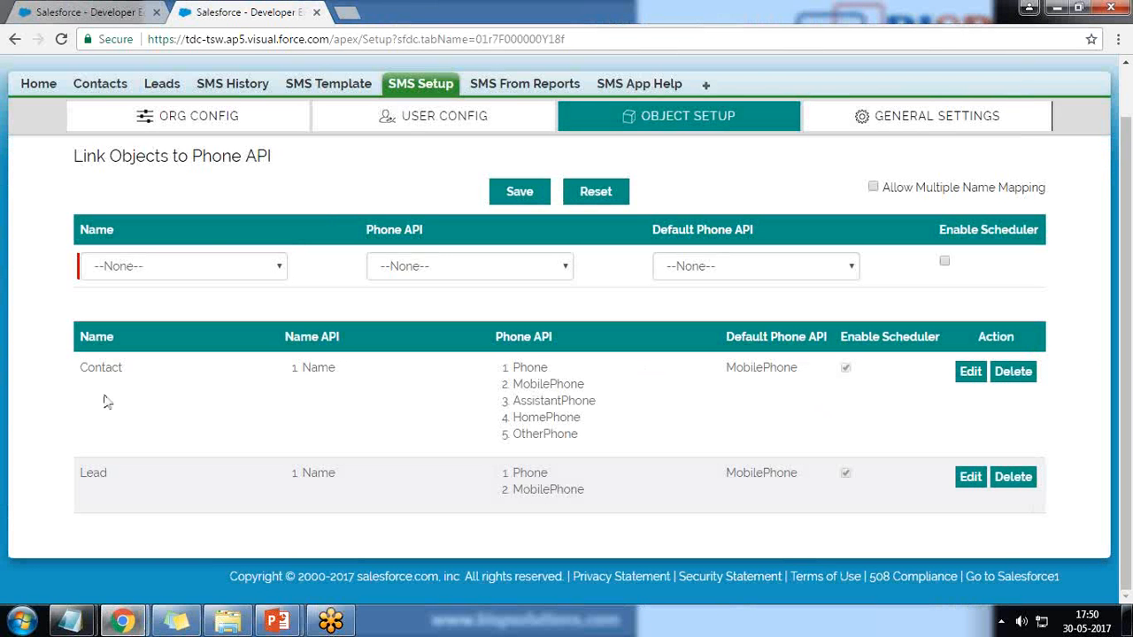
left_click(75, 13)
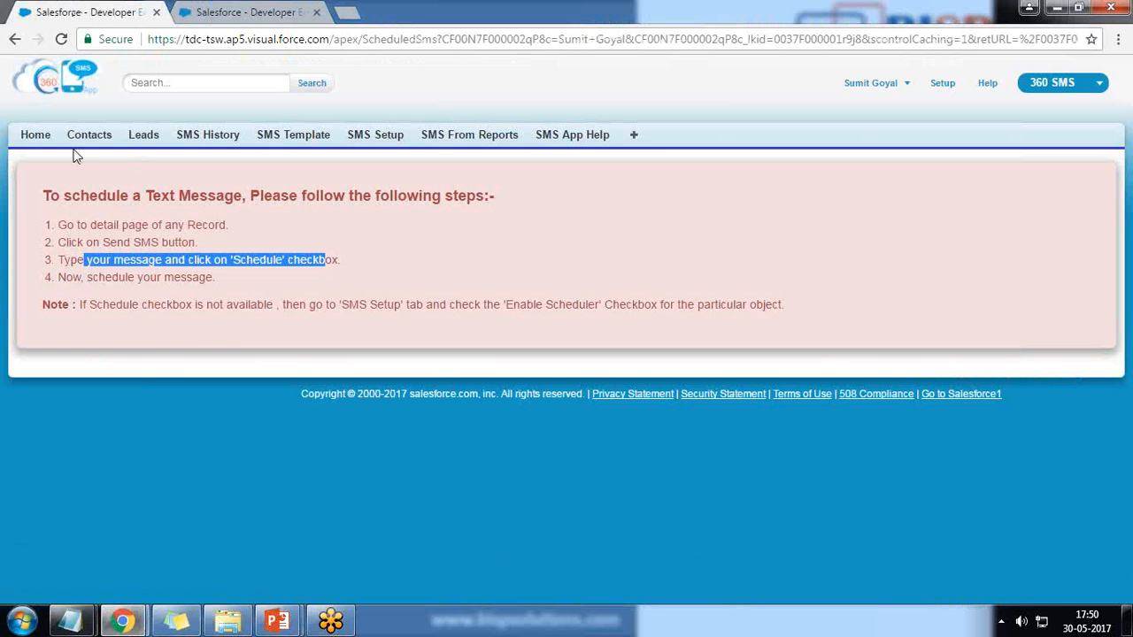
Navigate back to the contact's detail record and scroll to the Contact Detail section
left_click(14, 39)
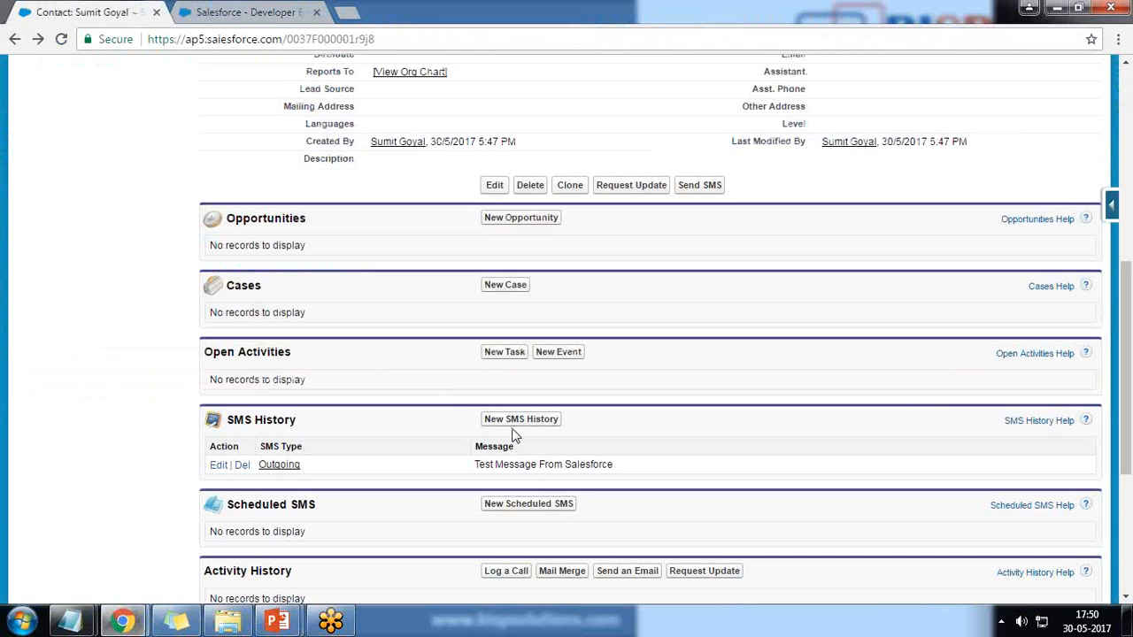
scroll(674, 457, "down", 2)
left_click(525, 340)
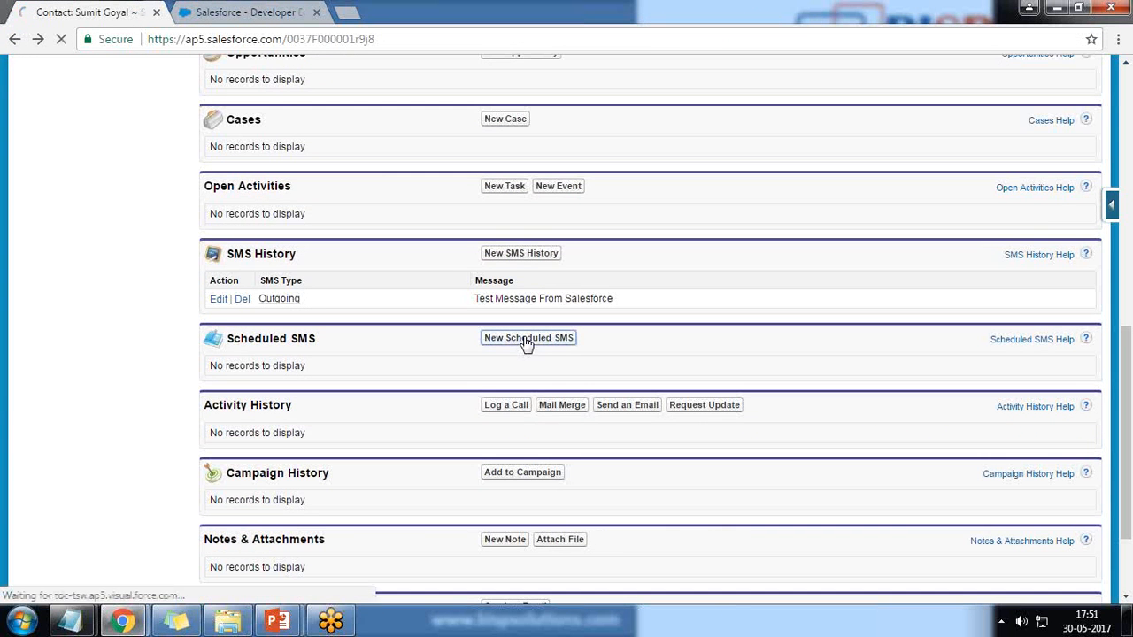
left_click(14, 41)
scroll(509, 526, "up", 8)
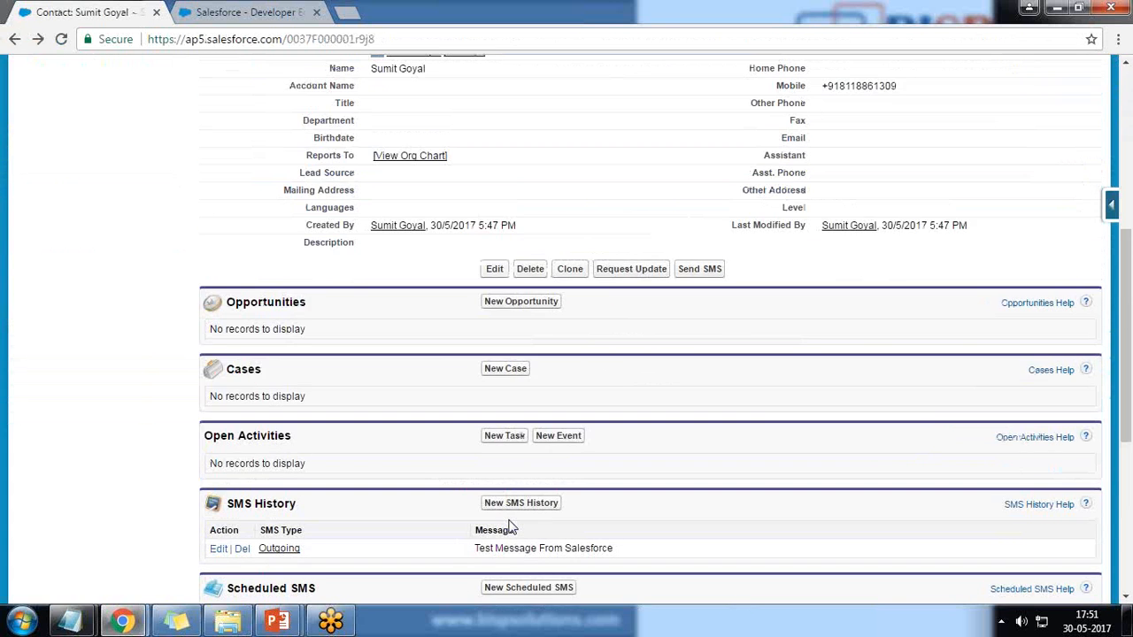
scroll(469, 487, "down", 2)
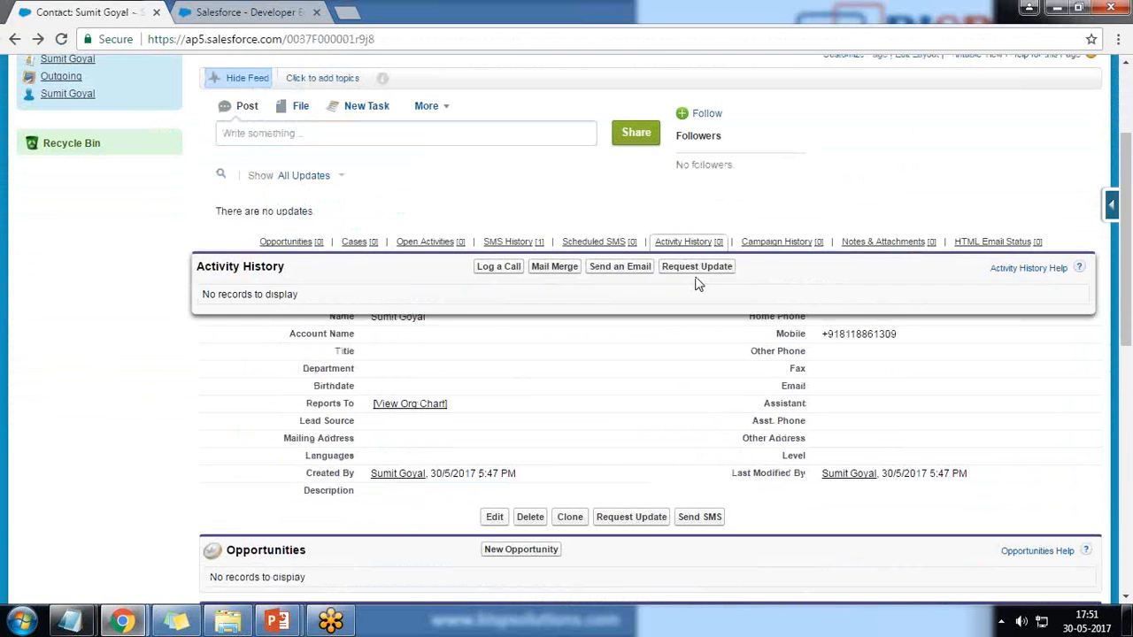
In the contact's SMS composer, enter 'Test Message' and tick the Schedule checkbox
left_click(699, 277)
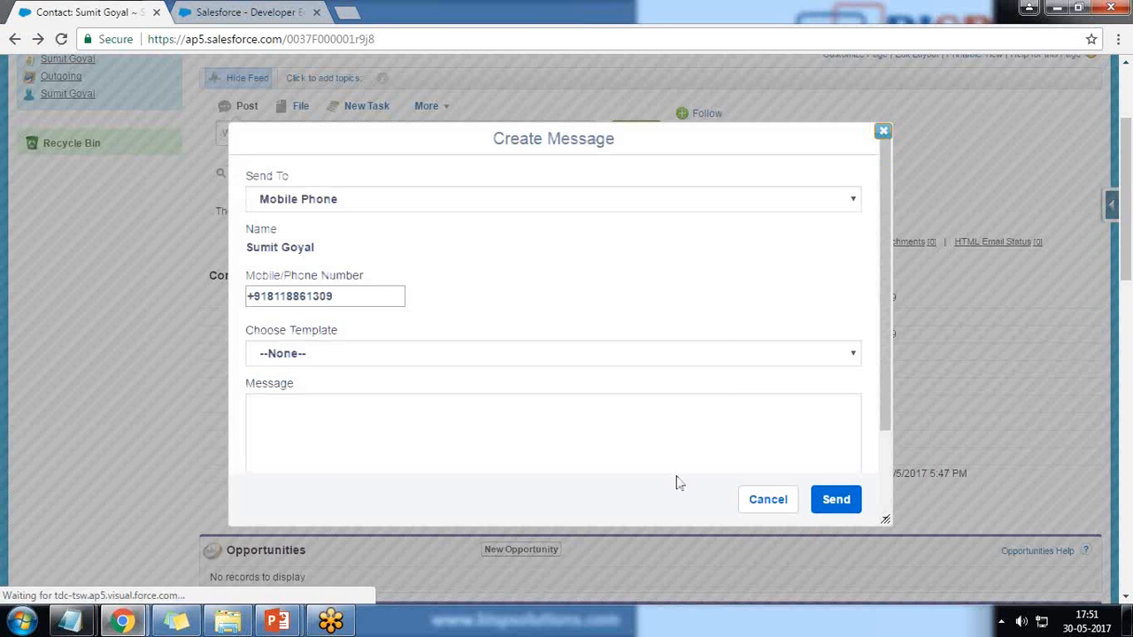
scroll(680, 418, "down", 1)
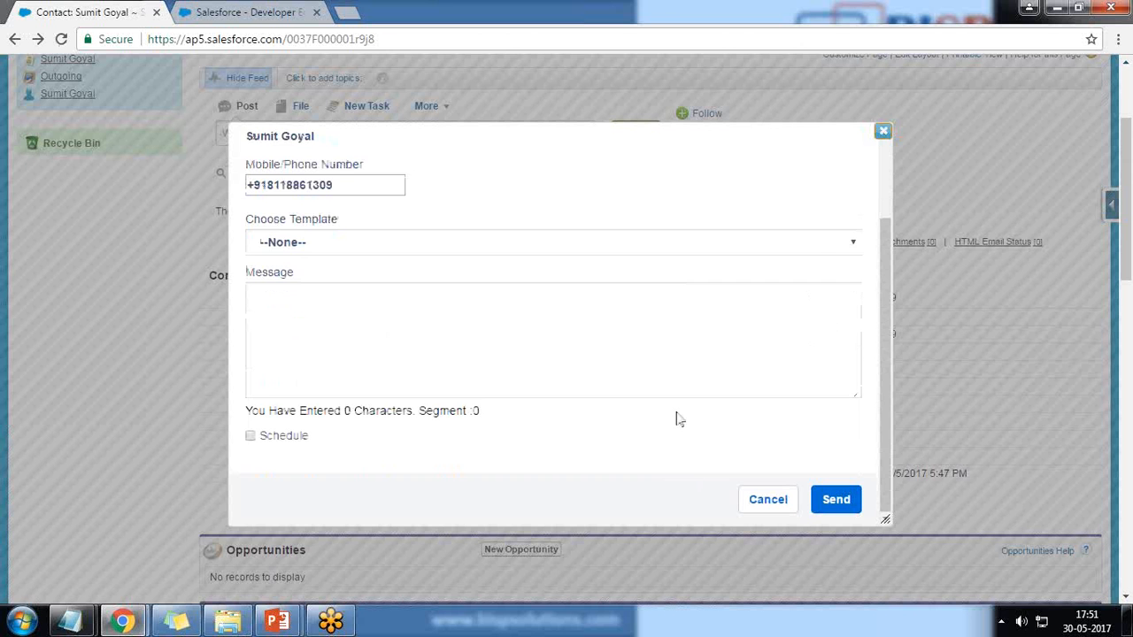
scroll(678, 410, "up", 4)
scroll(393, 375, "down", 2)
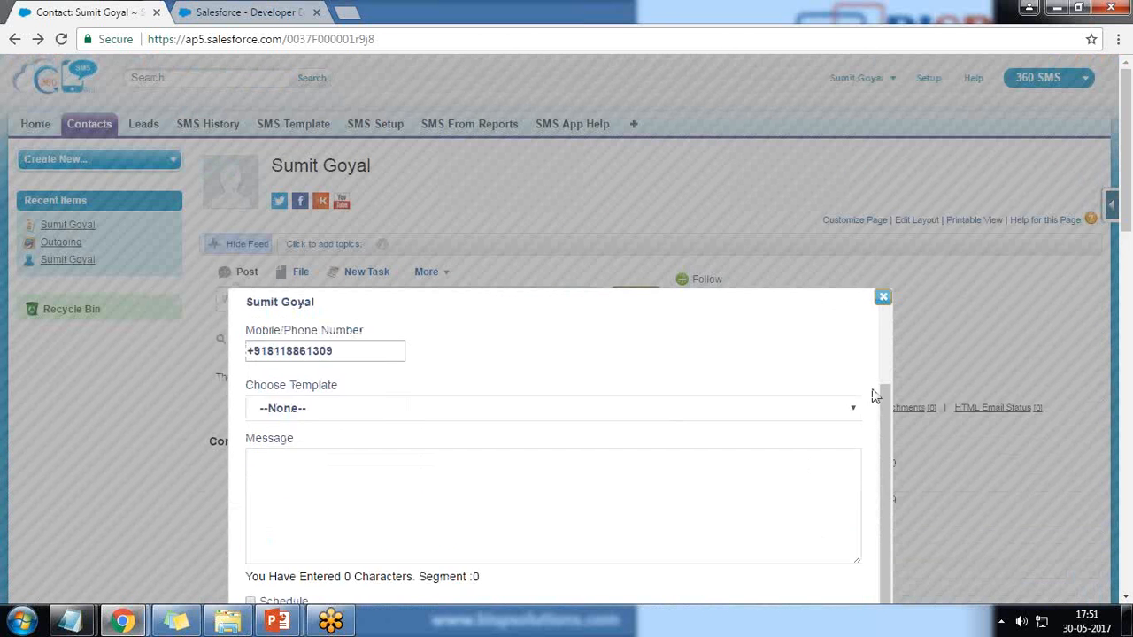
scroll(872, 395, "down", 3)
left_click(313, 187)
type("T")
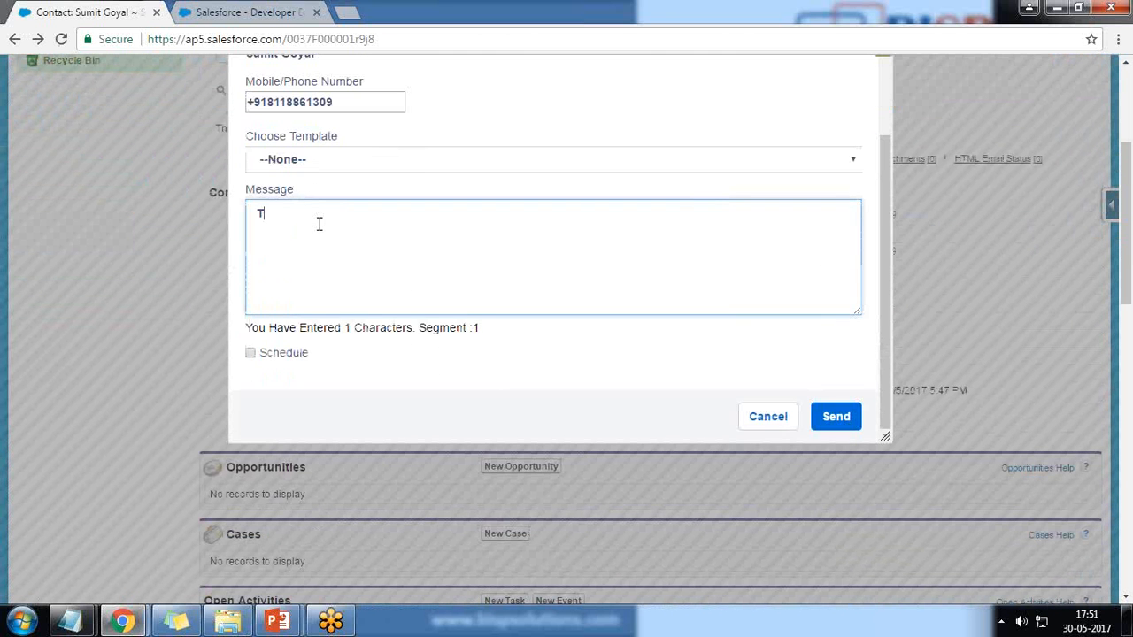
type("est Message")
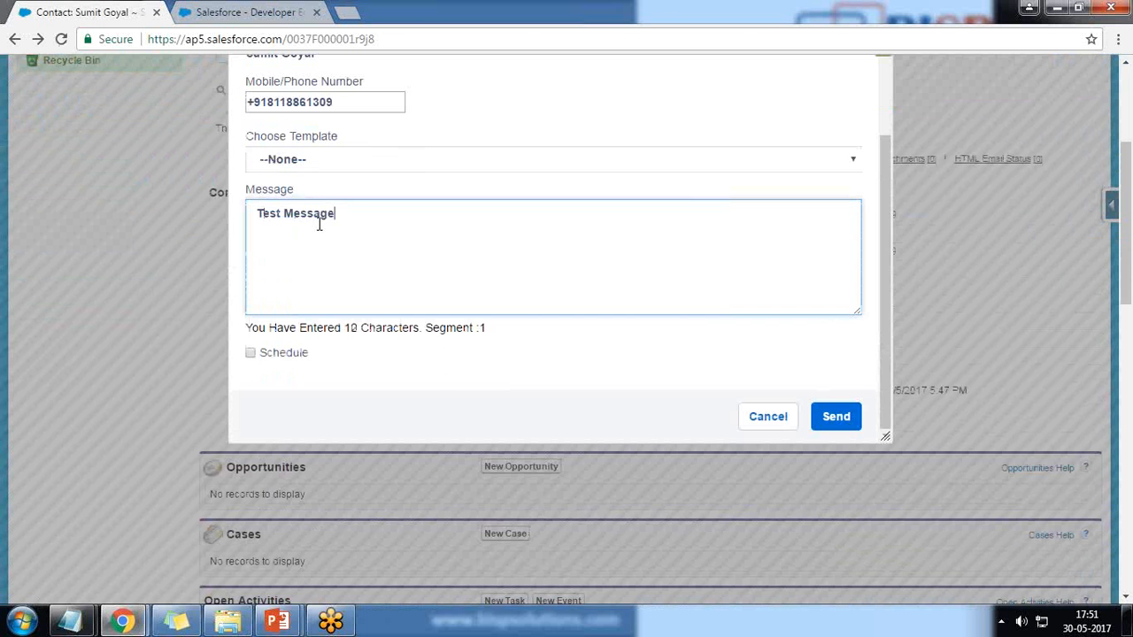
left_click(251, 352)
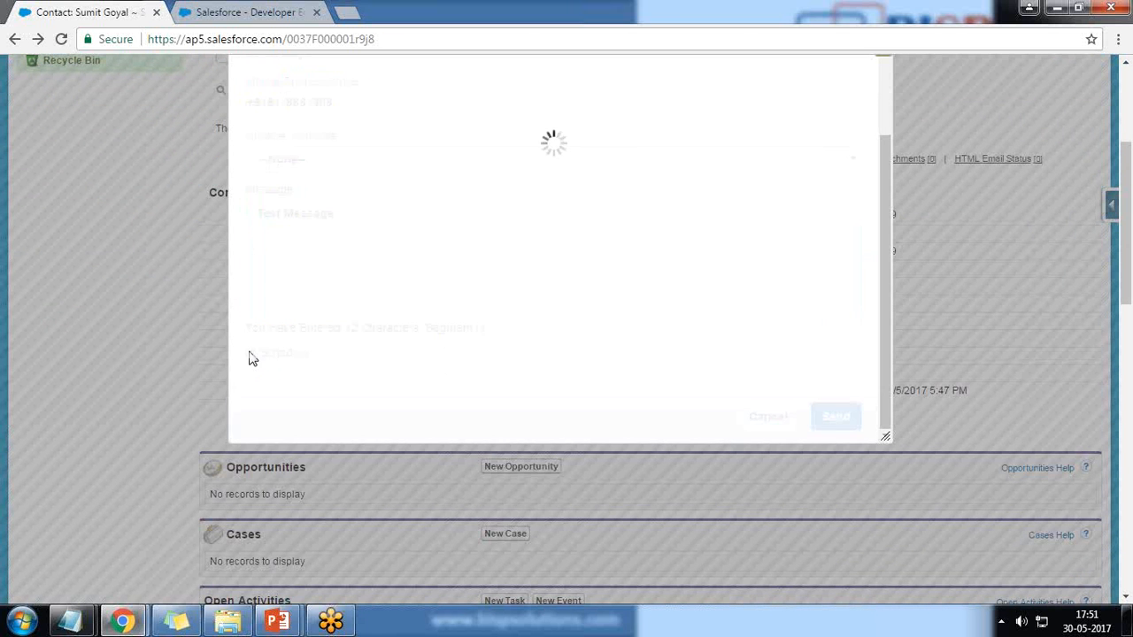
scroll(523, 301, "down", 2)
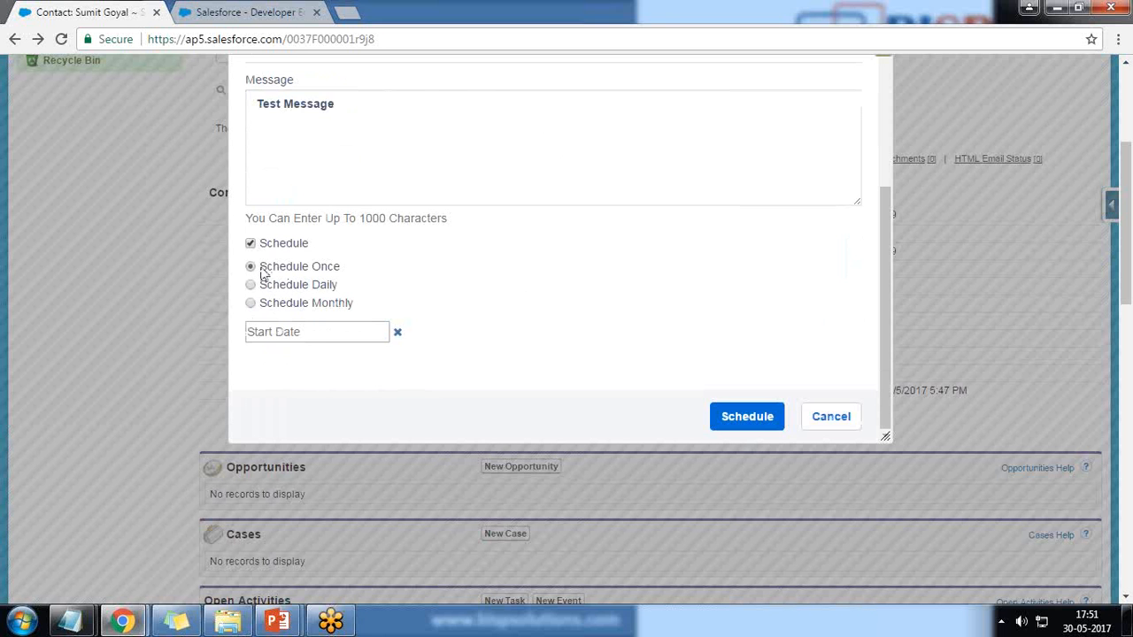
Clear the start date and switch the message to Schedule Daily
left_click(321, 340)
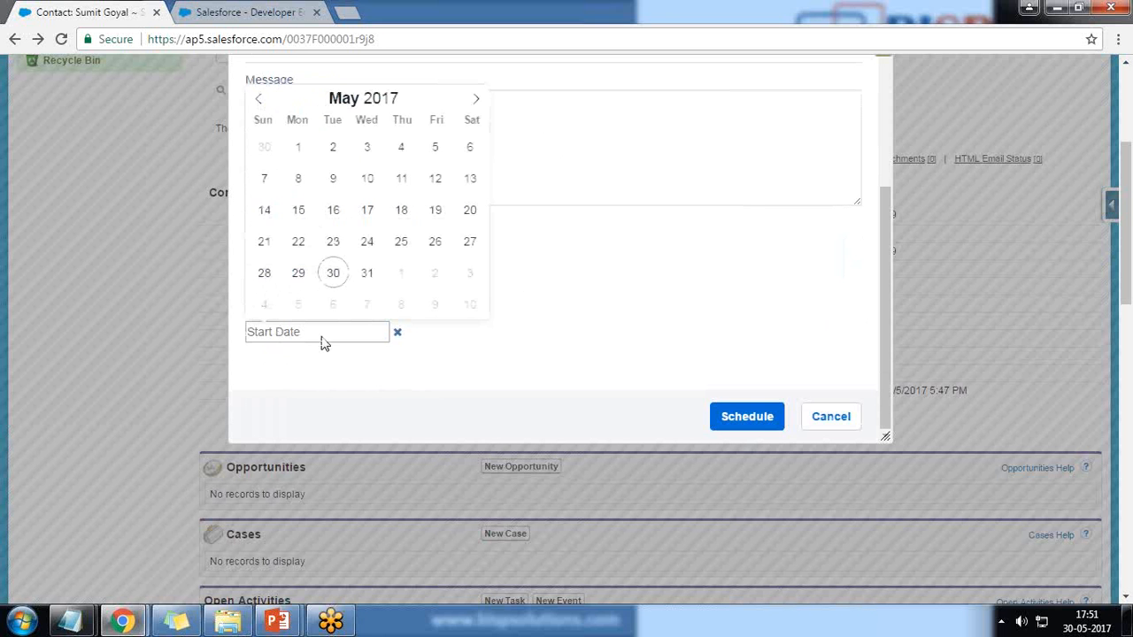
left_click(397, 334)
scroll(320, 259, "down", 1)
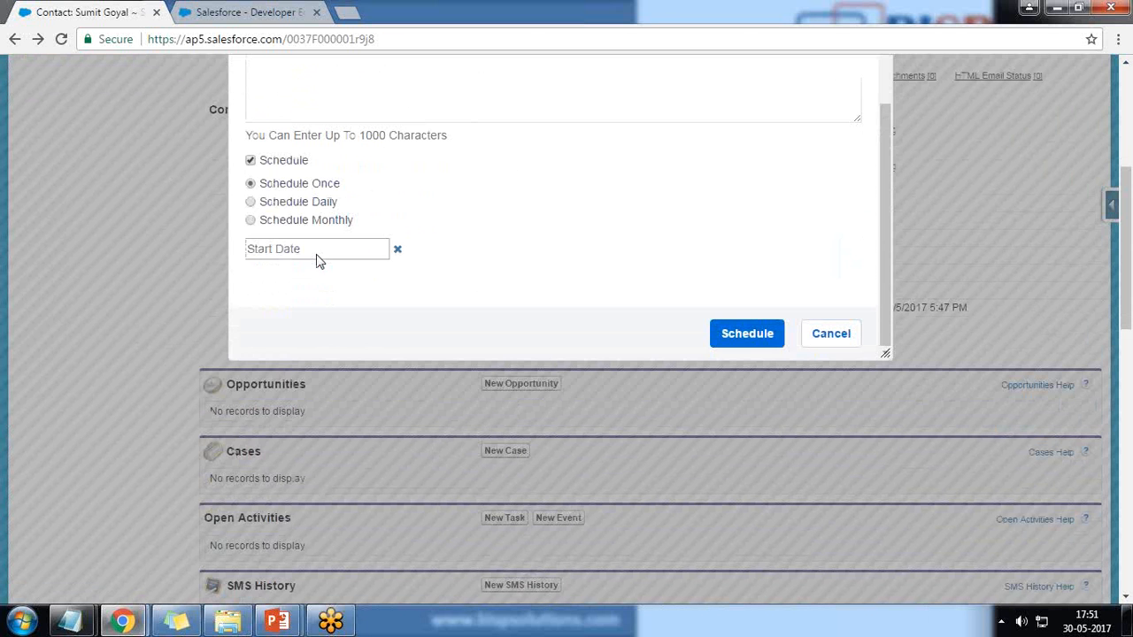
left_click(250, 202)
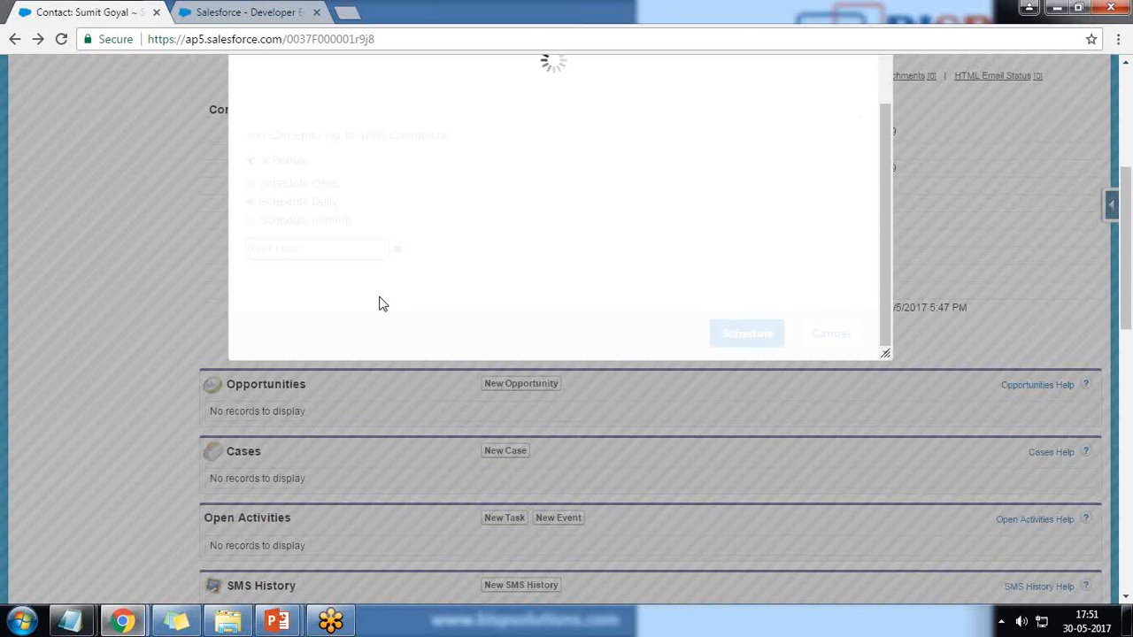
Set the daily schedule to start 30 May 2017 and end 1 June 2017
left_click(357, 252)
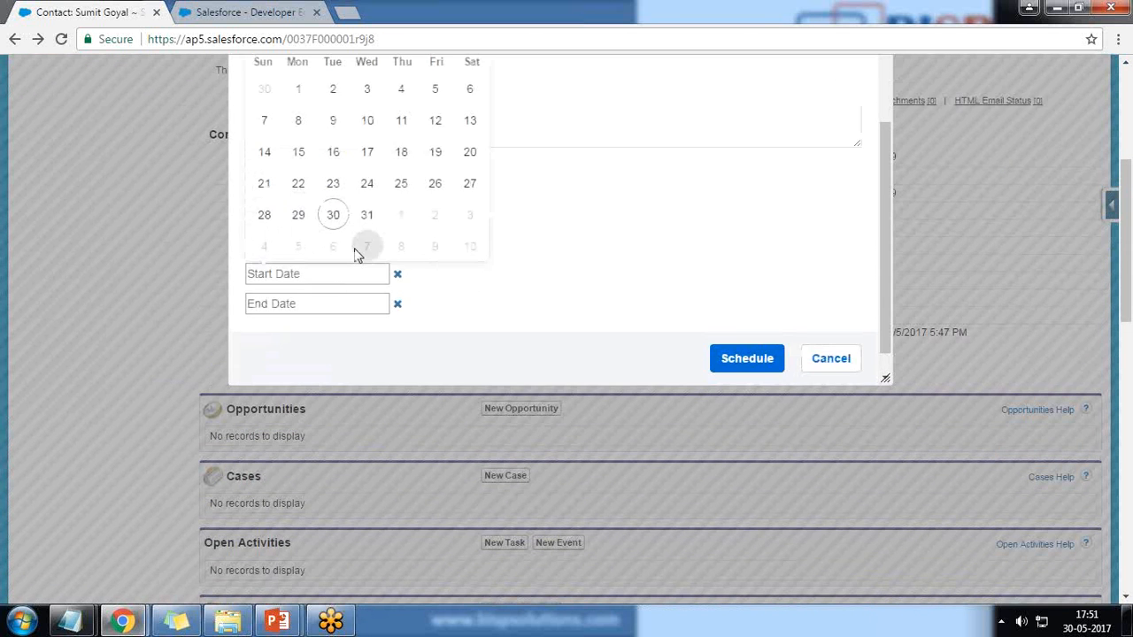
left_click(333, 214)
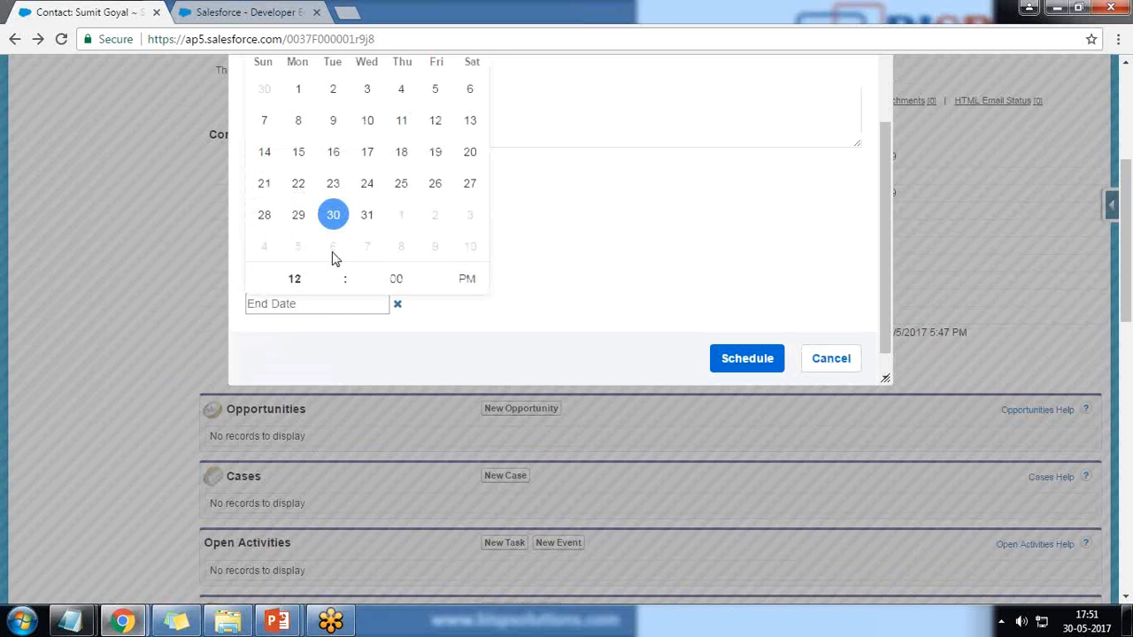
left_click(360, 309)
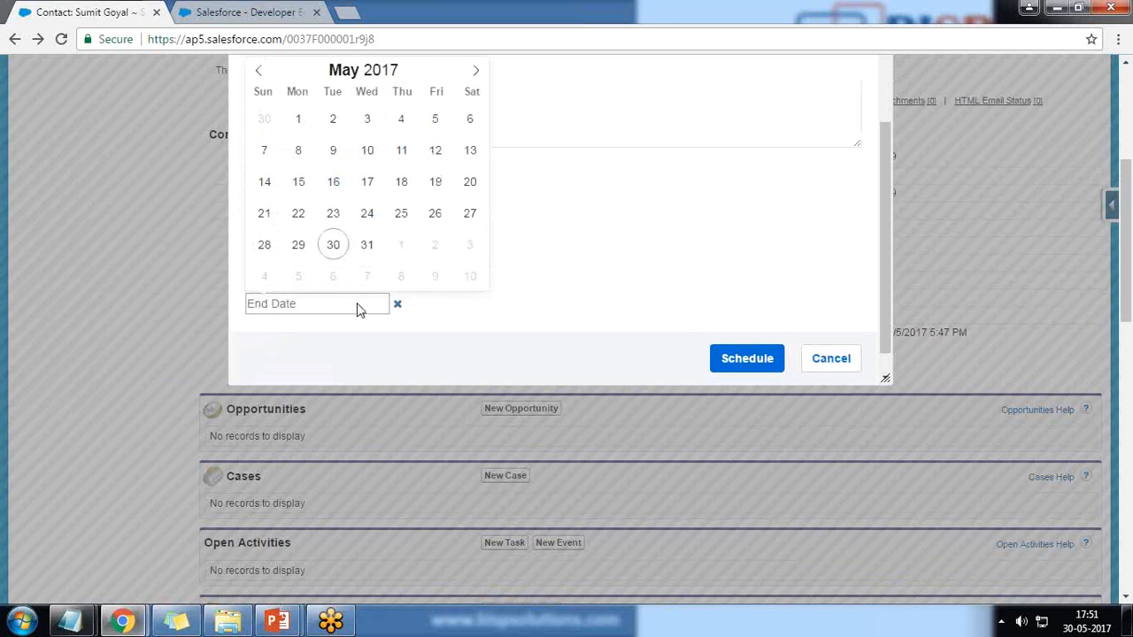
scroll(416, 252, "up", 1)
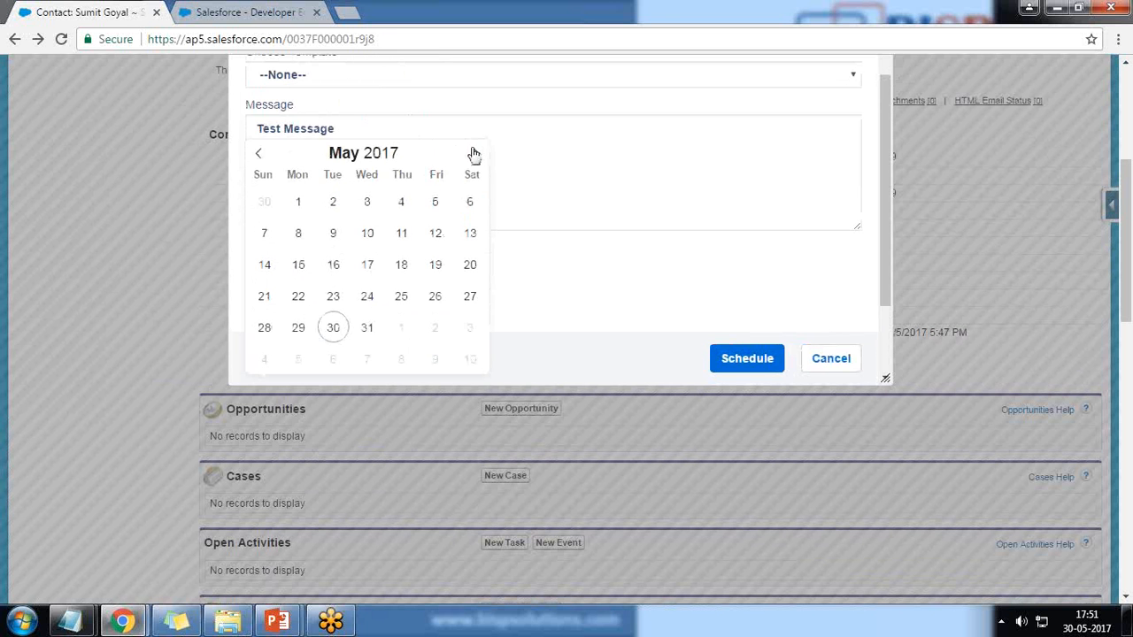
left_click(474, 155)
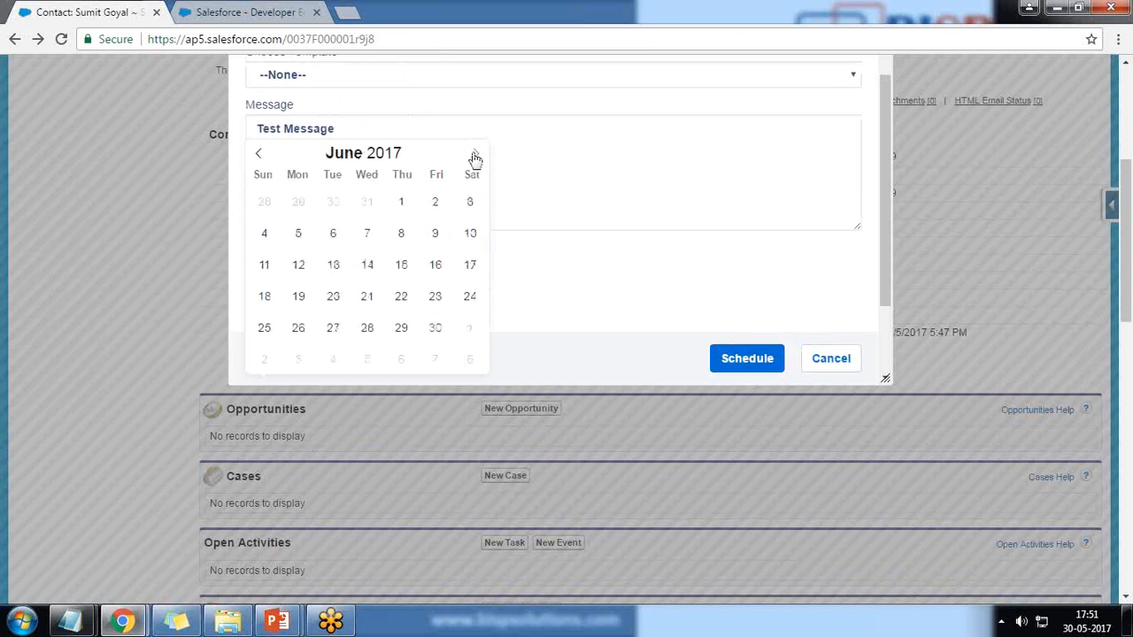
left_click(402, 206)
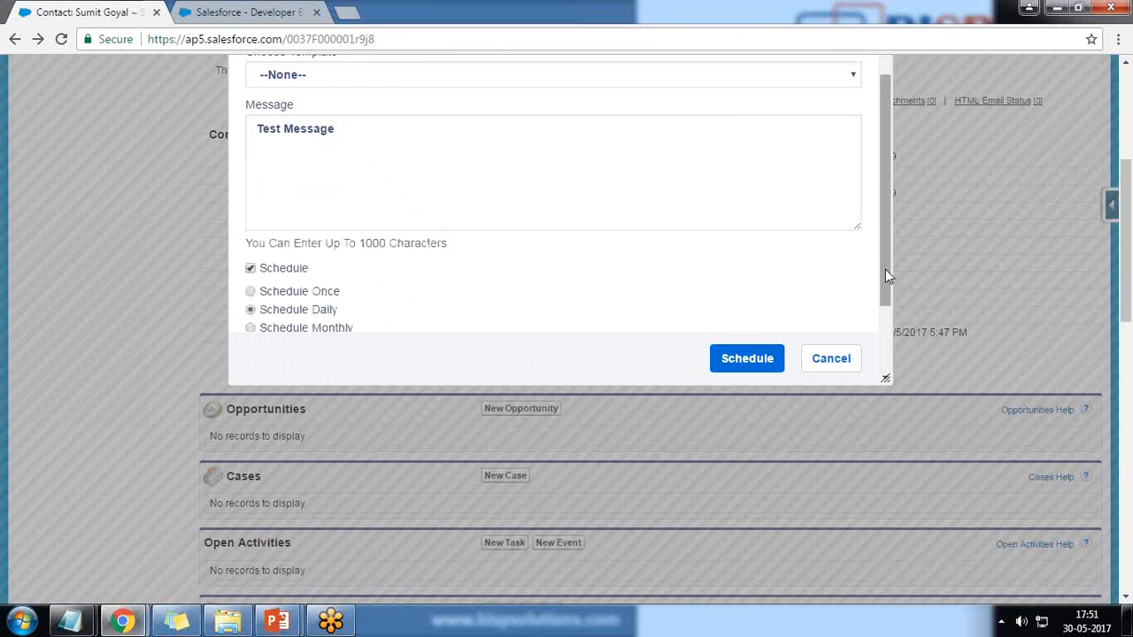
Cancel the scheduled message and return to the contact page
left_click_drag(889, 276, 886, 323)
scroll(315, 298, "up", 3)
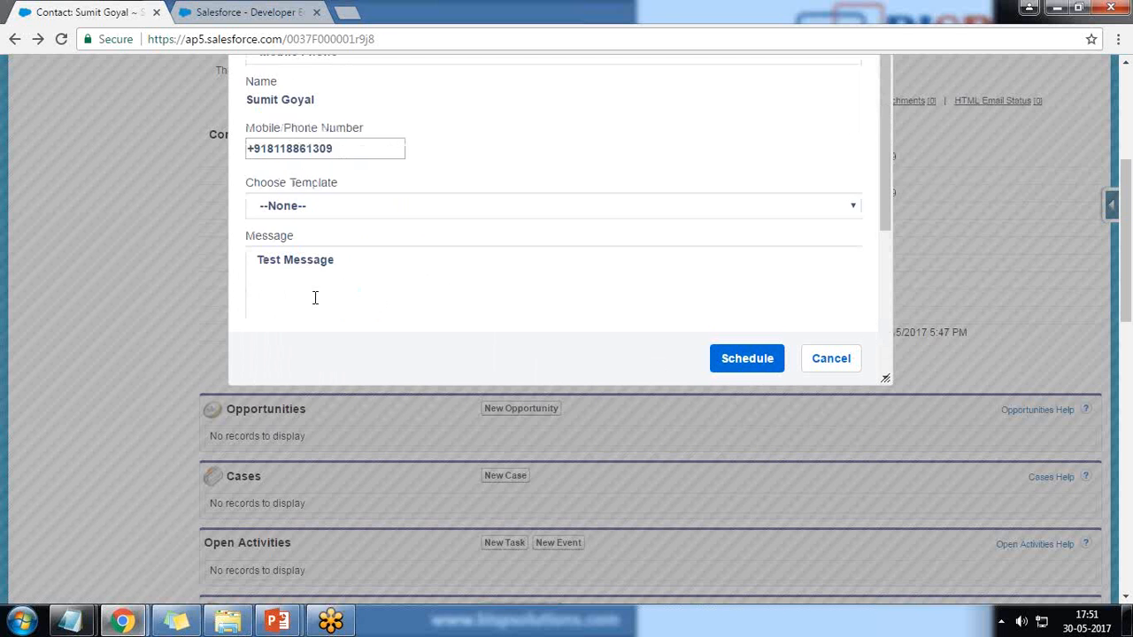
scroll(481, 306, "down", 3)
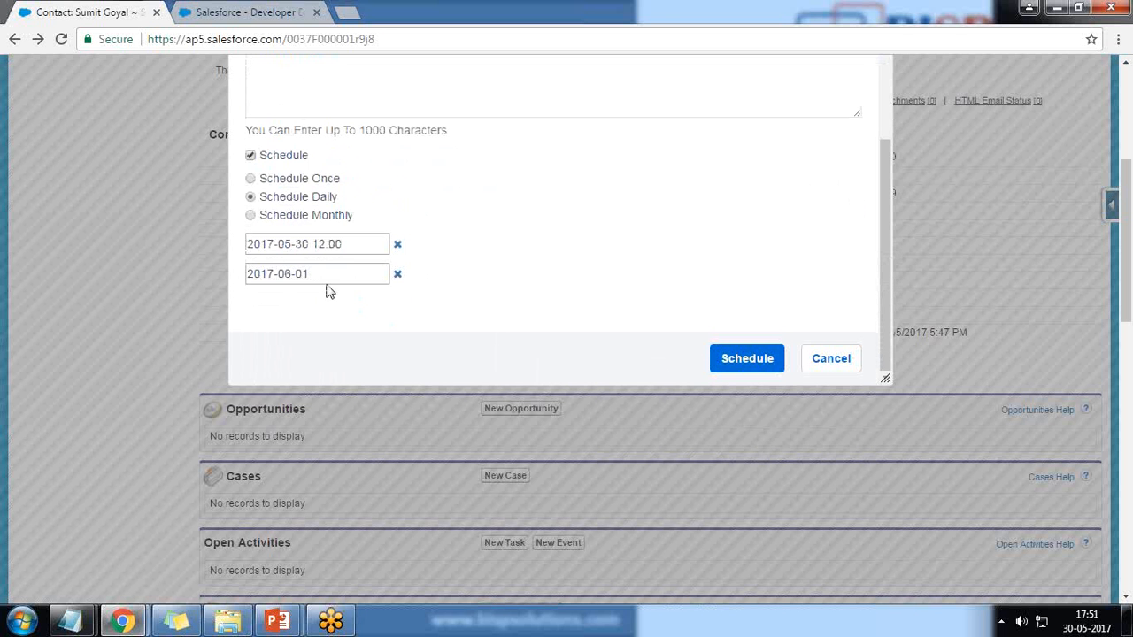
left_click(831, 358)
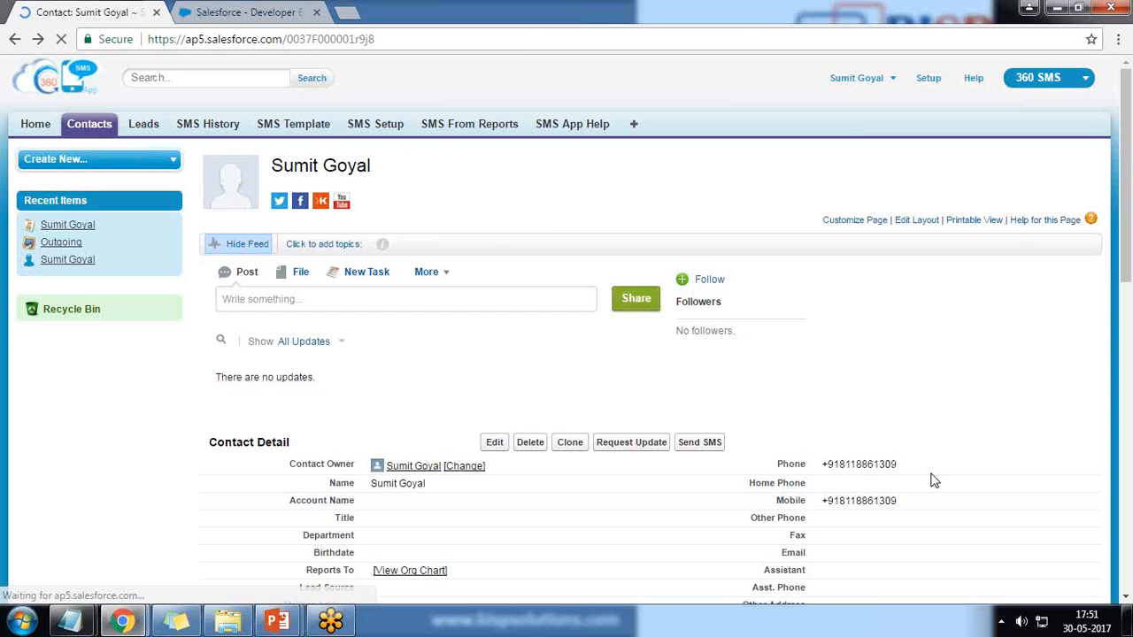